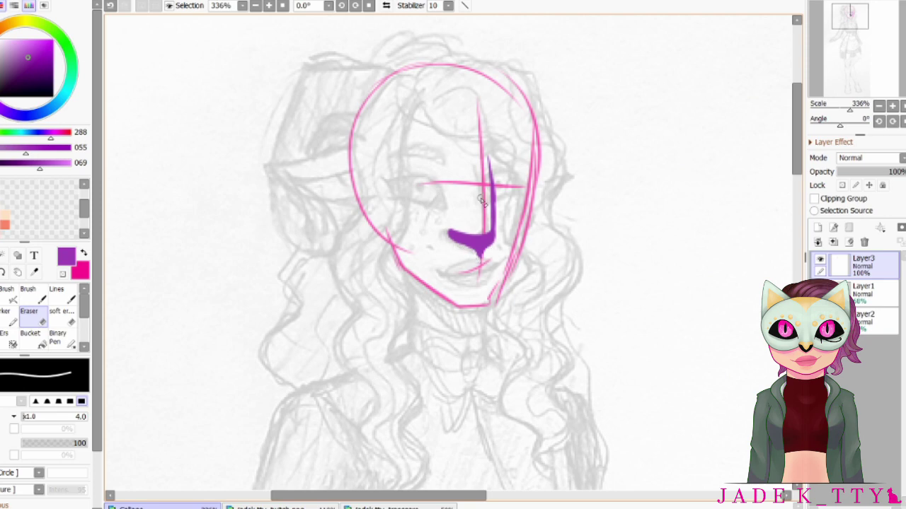
- Sketch the nose bridge, both almond-shaped eyes and the thick eyebrows in purple over the pink face guides
key(n)
mouse_move(451, 216)
mouse_down()
mouse_move(439, 182)
mouse_move(392, 173)
mouse_move(426, 203)
mouse_move(407, 173)
mouse_up()
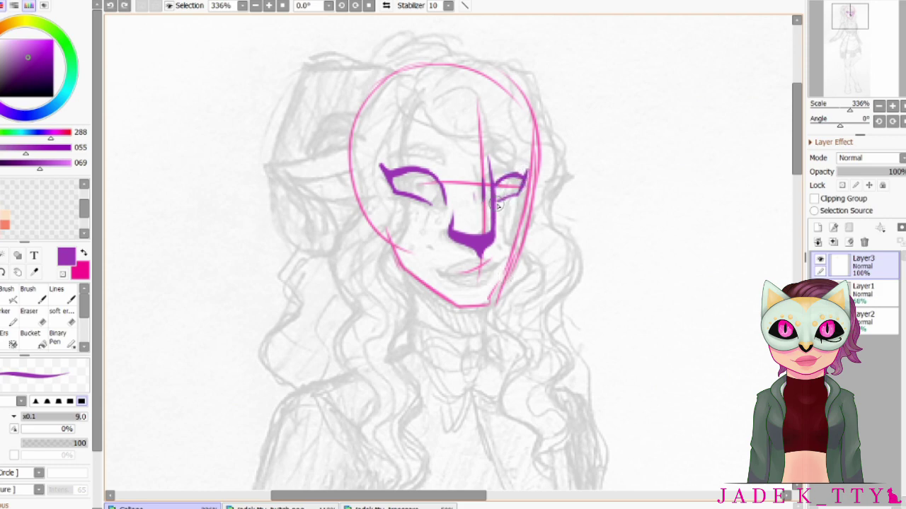
drag(447, 164, 395, 159)
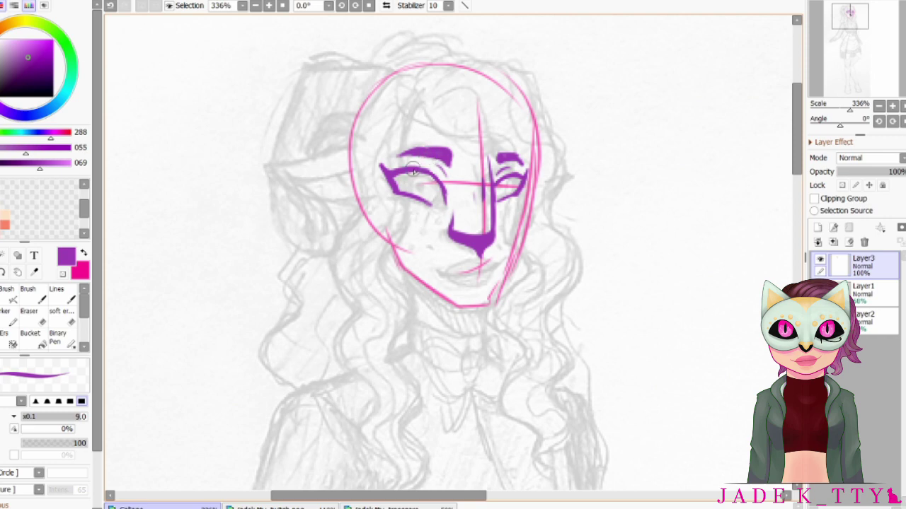
- Sketch the smiling mouth, the chin and the jawline in purple along the pink face outline
drag(419, 95, 387, 248)
key(ctrl+z)
mouse_move(440, 278)
mouse_down()
mouse_move(472, 273)
mouse_move(449, 285)
mouse_move(501, 260)
mouse_up()
drag(539, 177, 488, 304)
mouse_move(382, 220)
mouse_down()
mouse_move(458, 306)
mouse_move(506, 272)
mouse_up()
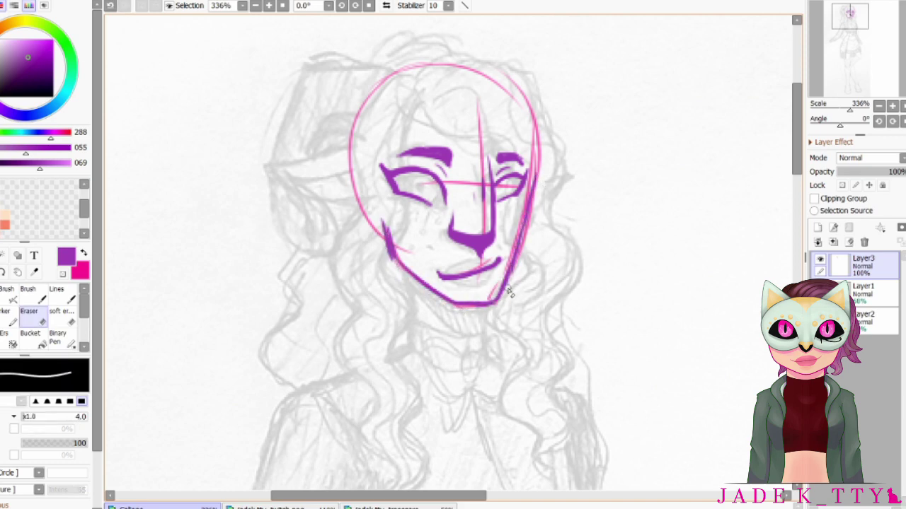
key(e)
key(b)
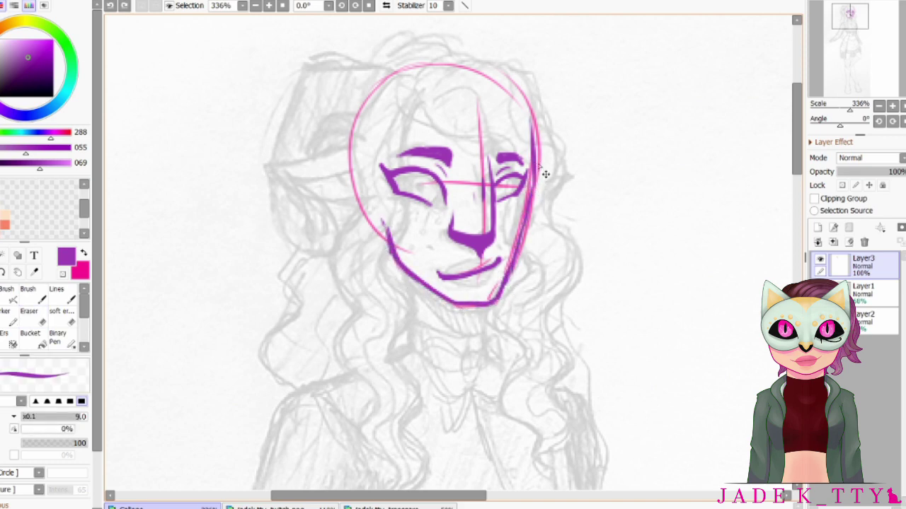
- Extend the face's right contour up to the temple and sketch the long pointed ear on the left
drag(542, 174, 522, 110)
mouse_move(280, 142)
mouse_down()
mouse_move(364, 148)
mouse_move(338, 192)
mouse_move(356, 193)
mouse_move(354, 167)
mouse_up()
key(ctrl+z)
key(ctrl+z)
- Add a new layer and sketch the outline of the long wavy hair lock on the left side of the face
click(818, 227)
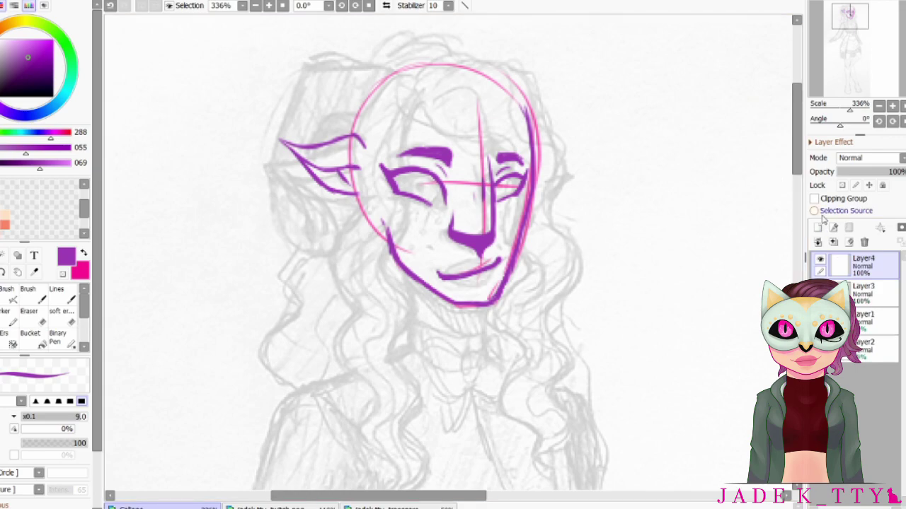
mouse_move(431, 99)
mouse_down()
mouse_move(417, 141)
mouse_move(417, 407)
mouse_up()
scroll(417, 408, down, 3)
drag(418, 212, 425, 316)
drag(396, 217, 414, 311)
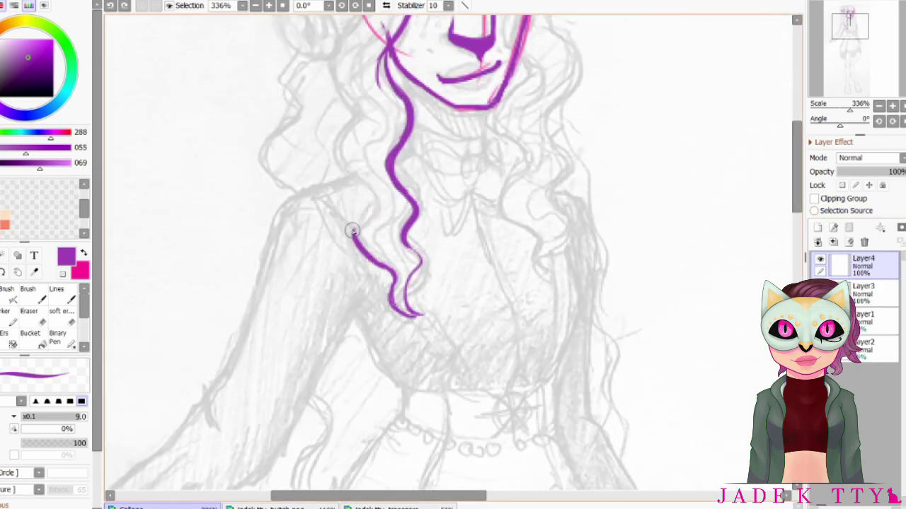
scroll(354, 318, up, 5)
drag(350, 187, 348, 367)
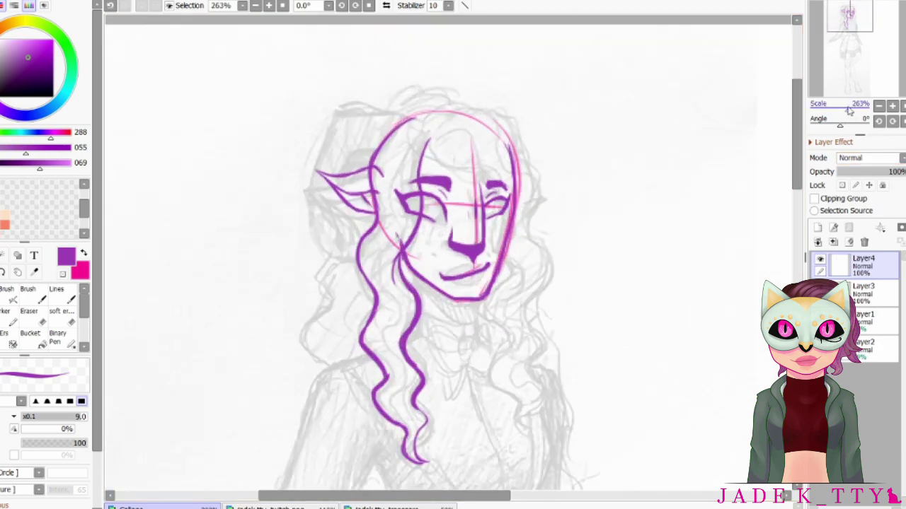
- Sketch the curved fringe on the forehead and the inner wavy edge of the right hair lock
key(e)
key(n)
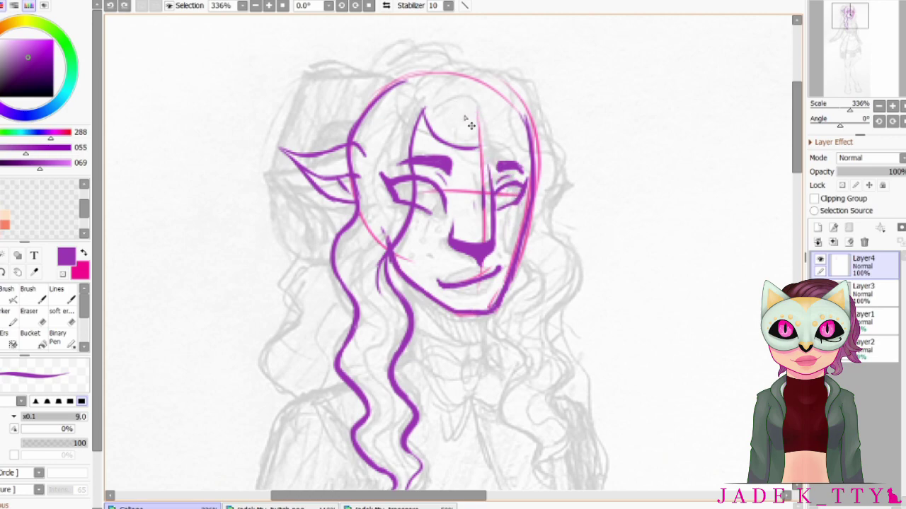
mouse_move(467, 118)
mouse_down()
mouse_move(518, 245)
mouse_move(525, 312)
mouse_up()
scroll(525, 311, down, 5)
drag(517, 142, 548, 329)
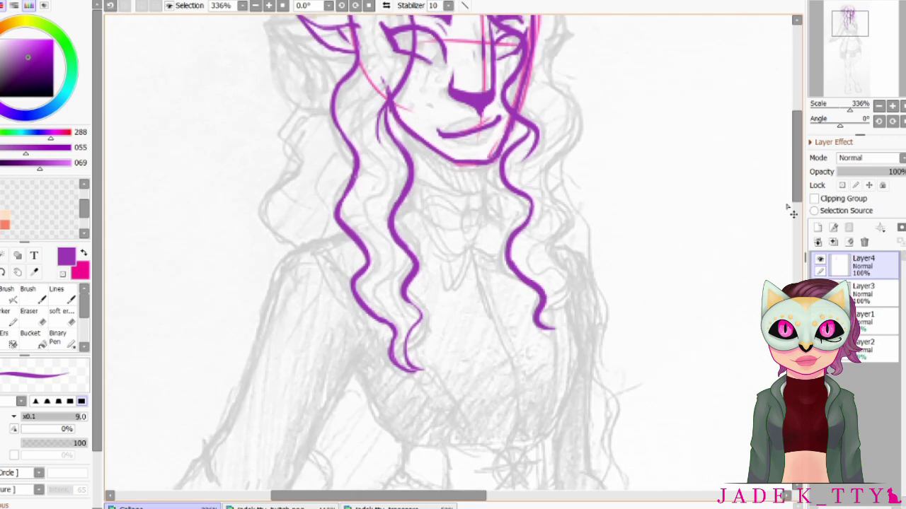
- Sketch the outer hair contour from the crown down the right side to the tip of the wavy lock
scroll(447, 79, up, 5)
mouse_move(447, 79)
mouse_down()
mouse_move(555, 146)
mouse_move(570, 245)
mouse_up()
scroll(570, 244, down, 5)
drag(569, 113, 556, 356)
- Draw a thin inner strand from the hair parting down through the left wavy lock to its tip
scroll(556, 280, up, 3)
scroll(781, 145, up, 2)
drag(418, 96, 374, 228)
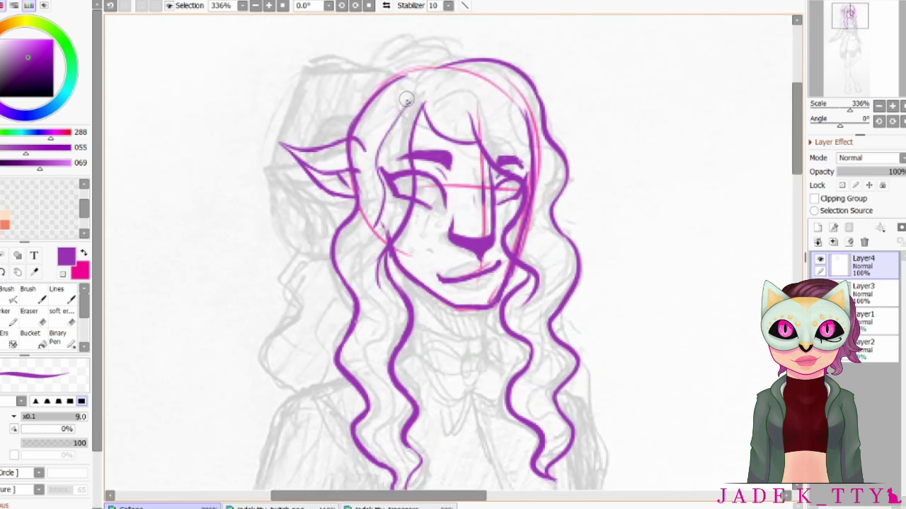
key(ctrl+z)
drag(411, 97, 360, 354)
scroll(361, 353, down, 5)
drag(377, 209, 383, 316)
scroll(383, 316, up, 2)
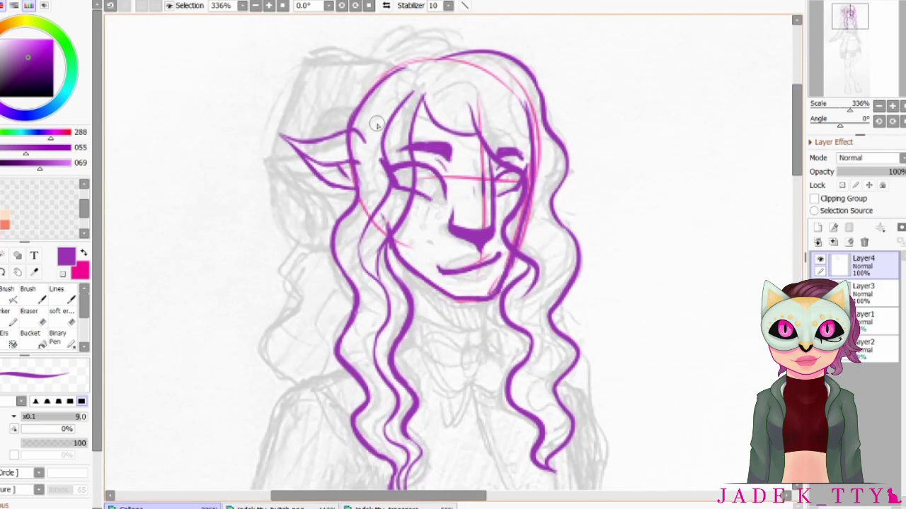
- Add a second wavy inner strand along the outer part of the left hair lock
drag(376, 125, 344, 273)
key(ctrl+z)
drag(364, 204, 368, 330)
scroll(373, 330, down, 3)
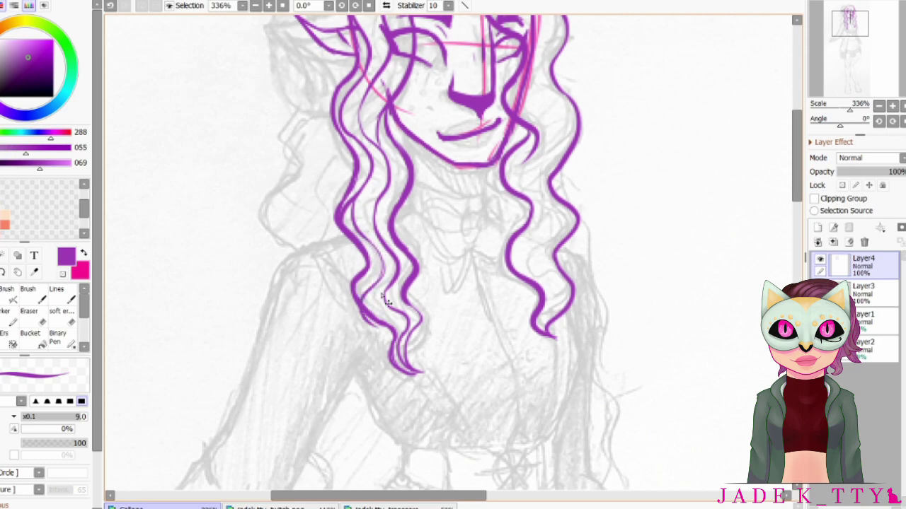
key(ctrl+z)
scroll(375, 212, up, 5)
drag(399, 115, 351, 219)
key(ctrl+z)
- Add an arched fringe strand and several wavy inner strands from the crown through the right hair lock
mouse_move(445, 115)
mouse_down()
mouse_move(534, 192)
mouse_move(527, 279)
mouse_up()
key(ctrl+z)
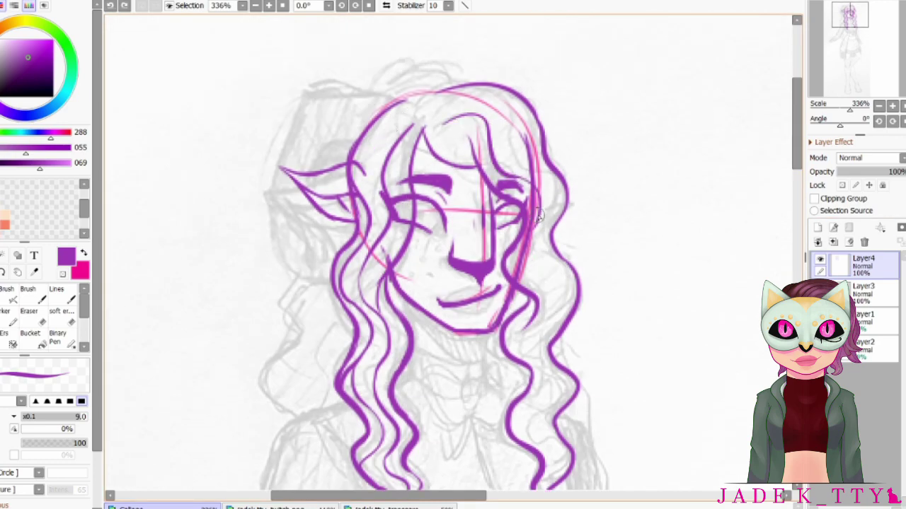
drag(541, 210, 566, 303)
scroll(566, 303, down, 3)
mouse_move(555, 188)
mouse_down()
mouse_move(566, 382)
mouse_move(556, 417)
mouse_up()
drag(521, 234, 545, 377)
scroll(544, 376, up, 2)
key(ctrl+z)
mouse_move(449, 75)
mouse_down()
mouse_move(515, 117)
mouse_move(549, 214)
mouse_up()
scroll(538, 439, down, 1)
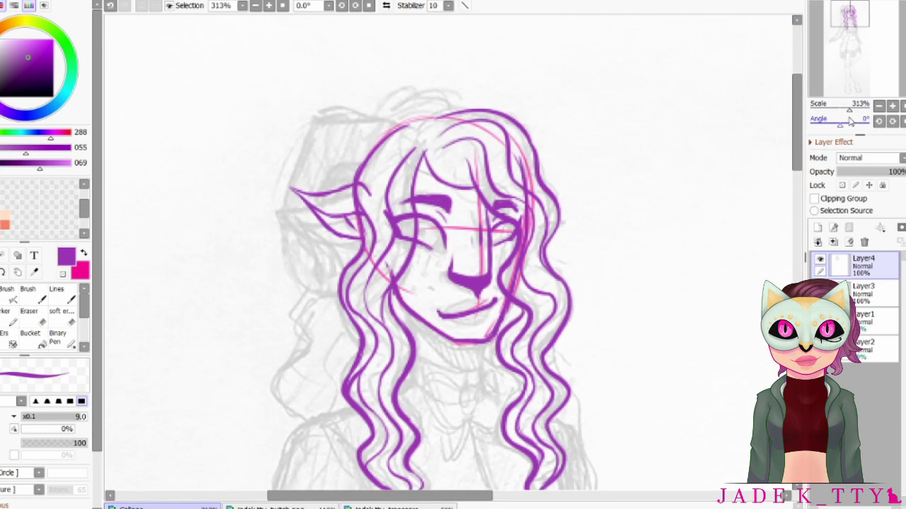
- Erase the pink head guides and the overlapping ear and face lines covered by the hair
key(e)
scroll(647, 206, down, 2)
key(b)
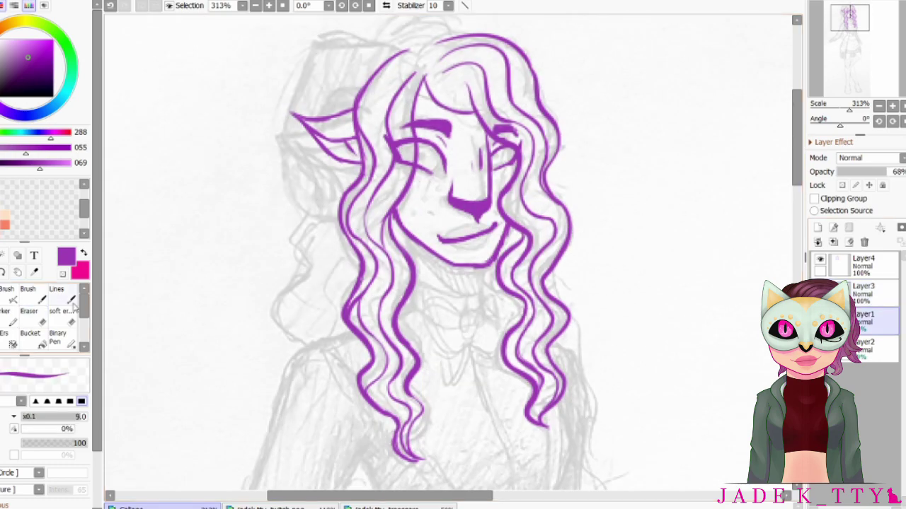
- On Layer1, sketch the neck, shoulder line and rounded chest of the body in pink
click(864, 315)
key(x)
drag(479, 267, 476, 295)
scroll(446, 261, down, 3)
drag(478, 226, 569, 291)
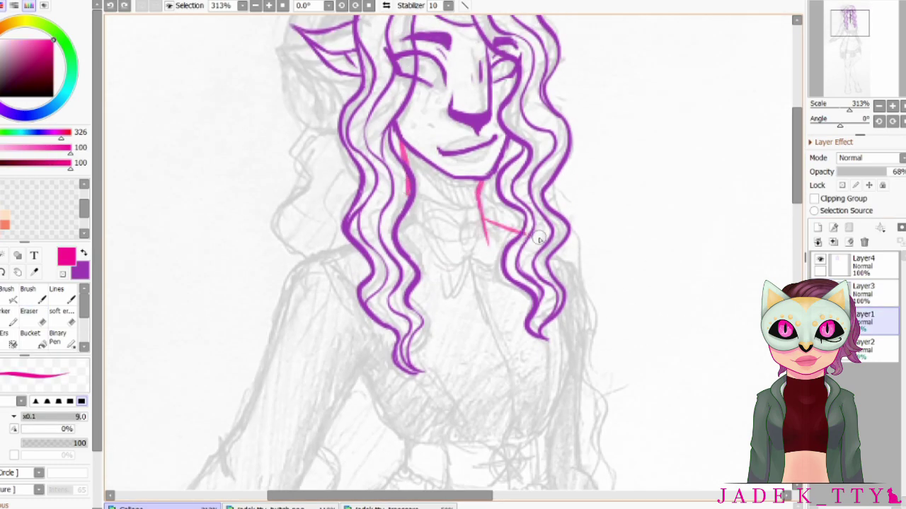
scroll(444, 166, down, 2)
drag(390, 189, 538, 283)
drag(504, 198, 489, 283)
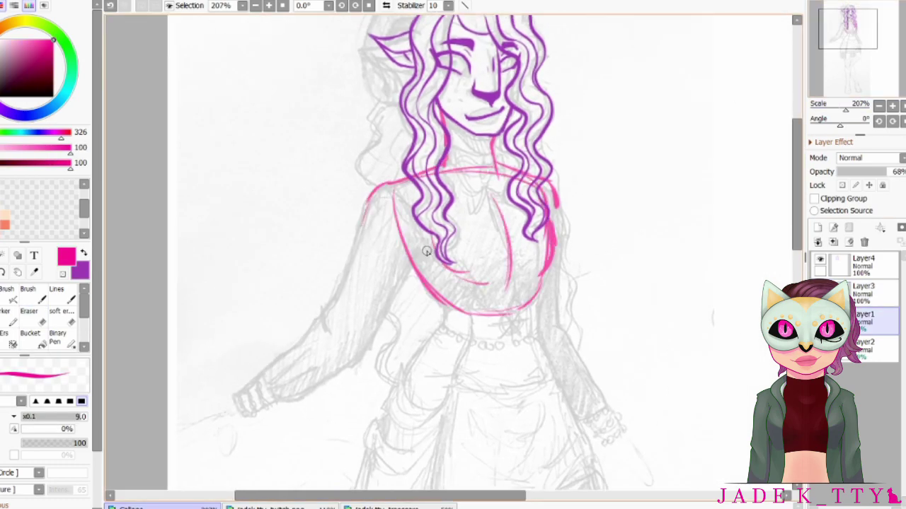
- Add the curve beneath the left breast and the right side of the waist to the pink torso
drag(439, 262, 509, 212)
key(ctrl+z)
drag(458, 269, 488, 280)
drag(549, 267, 531, 326)
scroll(440, 204, down, 3)
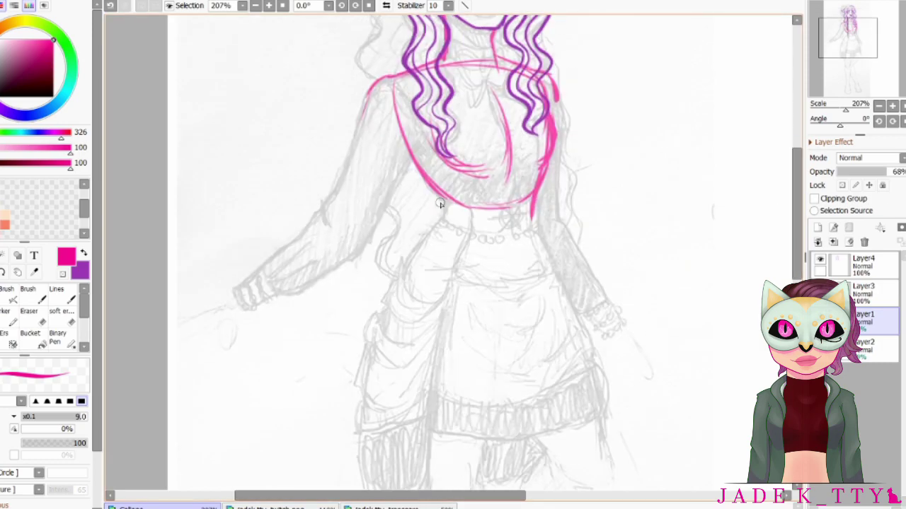
- Sketch both arms in pink with wrist joints and simple oval hands, following the grey drawing
drag(410, 107, 371, 234)
mouse_move(371, 82)
mouse_down()
mouse_move(241, 291)
mouse_move(230, 345)
mouse_up()
drag(555, 103, 551, 195)
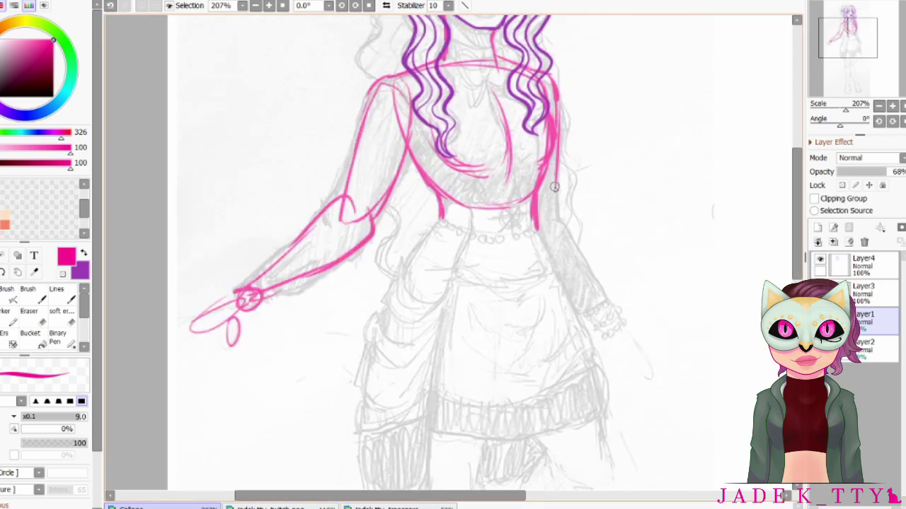
key(ctrl+z)
drag(559, 95, 570, 234)
drag(574, 230, 602, 325)
drag(546, 224, 622, 369)
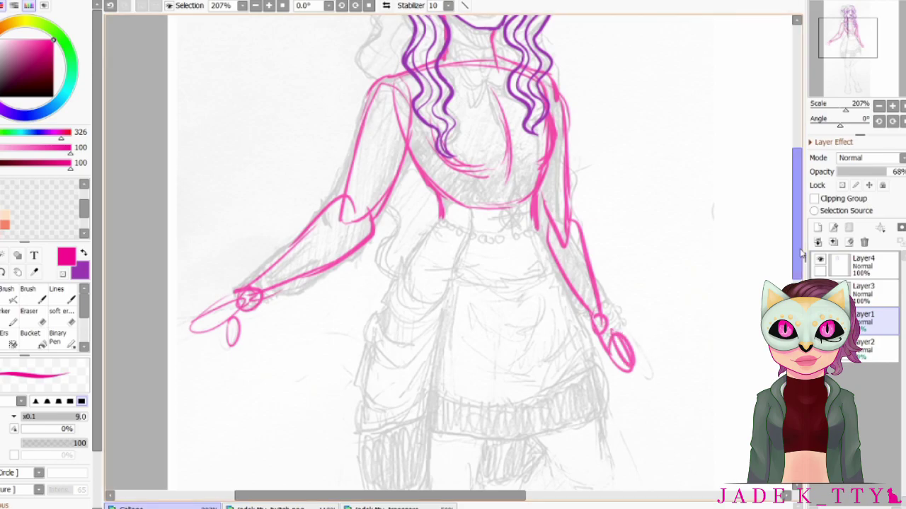
- Sketch the waist sides, flared hips and V-shaped pelvis line in pink below the chest
scroll(523, 283, down, 3)
drag(439, 99, 399, 198)
drag(552, 131, 523, 209)
drag(421, 205, 480, 234)
drag(398, 196, 512, 237)
drag(549, 81, 522, 205)
drag(405, 174, 534, 222)
scroll(460, 283, down, 4)
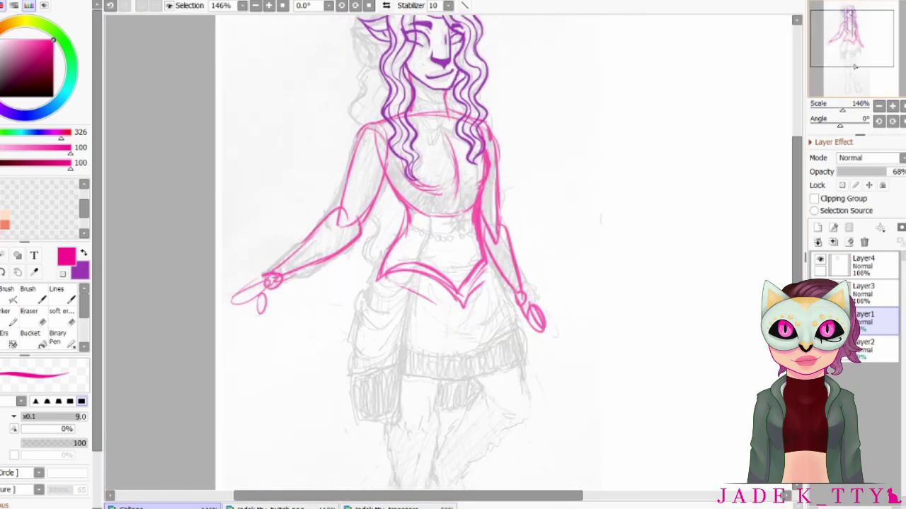
- Transform the pink body sketch so the torso and arms reach slightly lower than the grey drawing
key(ctrl+t)
key(Return)
scroll(424, 283, up, 3)
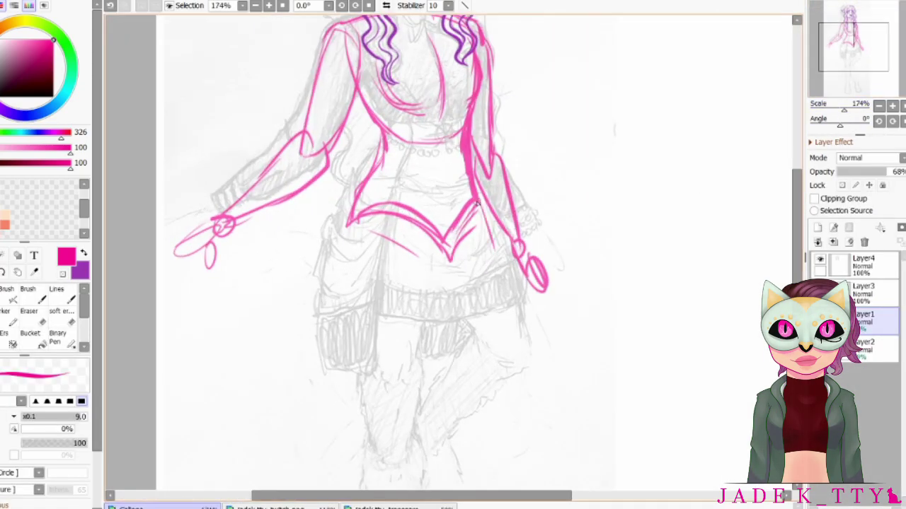
drag(440, 233, 527, 363)
drag(352, 215, 368, 405)
drag(435, 237, 394, 404)
drag(798, 241, 798, 283)
key(ctrl+z)
key(ctrl+z)
key(ctrl+z)
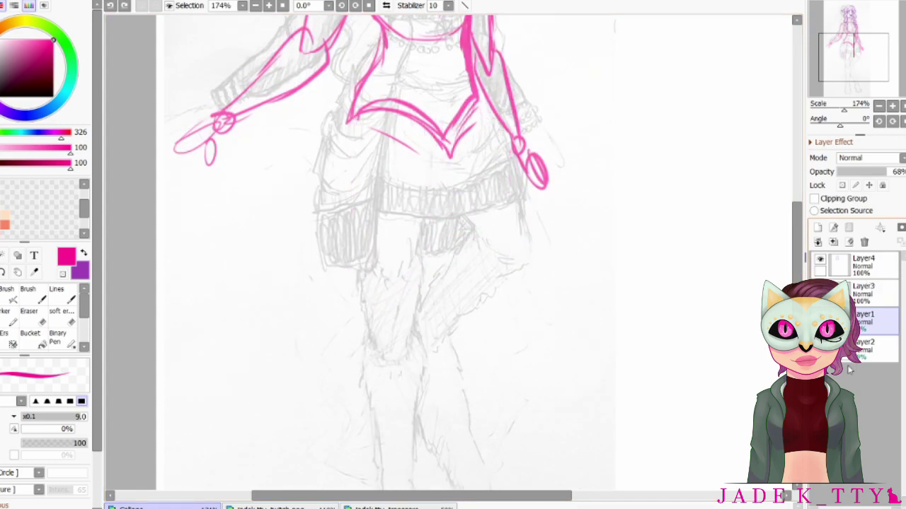
- Sketch the front leg's long oval thigh in salmon orange on a new layer at 61% opacity
mouse_move(893, 172)
mouse_down()
mouse_move(875, 175)
mouse_move(882, 173)
mouse_up()
drag(409, 112, 368, 283)
drag(417, 131, 426, 287)
drag(432, 163, 397, 287)
- Sketch the front leg's knee, shin, ankle and hoof-like foot in salmon orange
scroll(425, 284, down, 3)
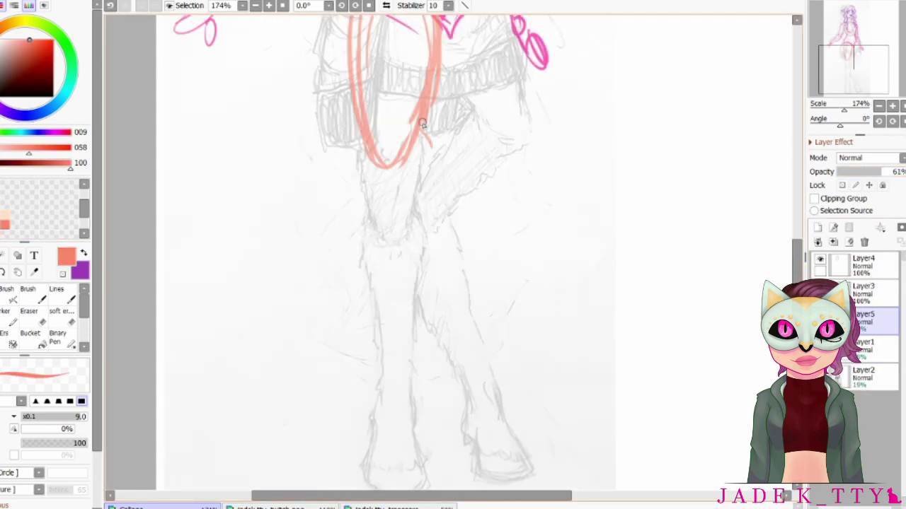
drag(431, 121, 407, 240)
drag(353, 131, 387, 251)
drag(425, 201, 380, 386)
scroll(425, 283, down, 2)
drag(411, 239, 414, 351)
scroll(424, 283, down, 3)
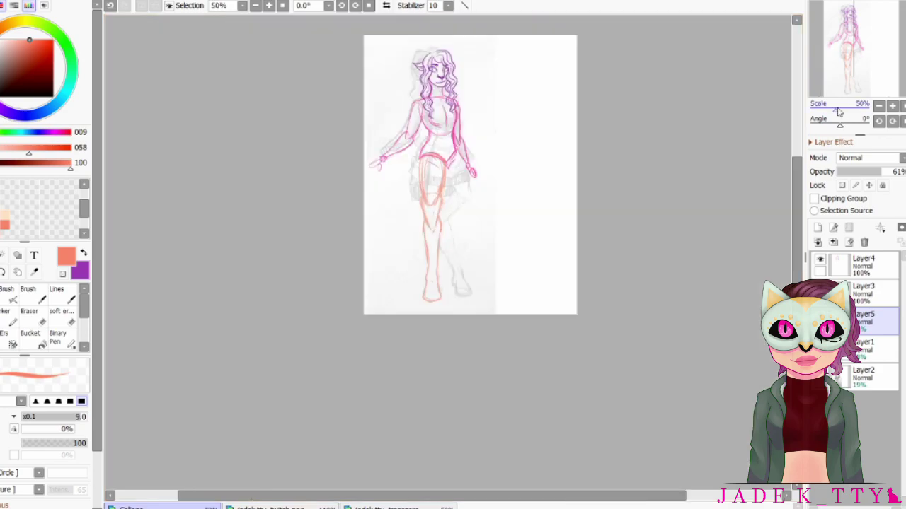
- Transform the orange front leg to adjust its proportions against the body
scroll(424, 284, up, 3)
key(ctrl+t)
key(Return)
key(b)
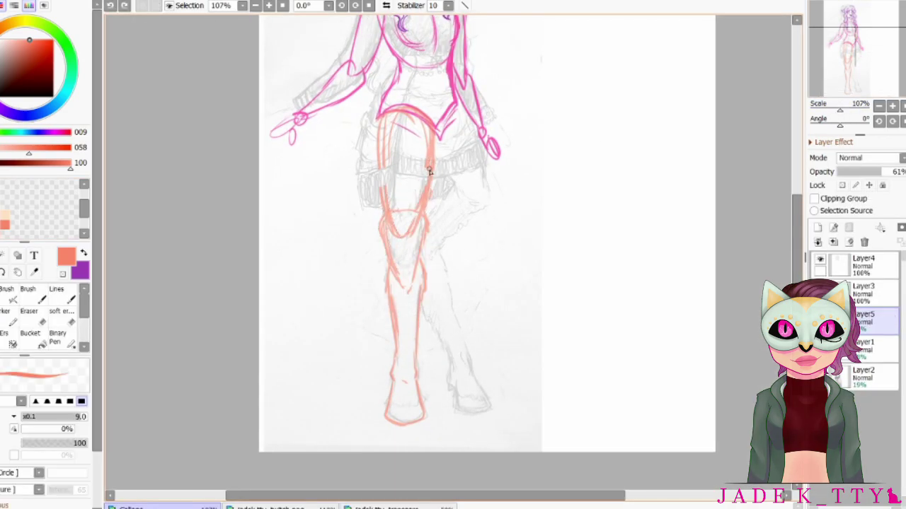
- On Layer1, sketch the bent rear leg in pink with thigh, knee, shin crossing behind the orange leg, and foot
click(863, 345)
drag(435, 159, 491, 225)
mouse_move(447, 108)
mouse_down()
mouse_move(495, 225)
mouse_move(410, 269)
mouse_up()
drag(467, 205, 407, 272)
mouse_move(407, 265)
mouse_down()
mouse_move(443, 354)
mouse_move(468, 368)
mouse_up()
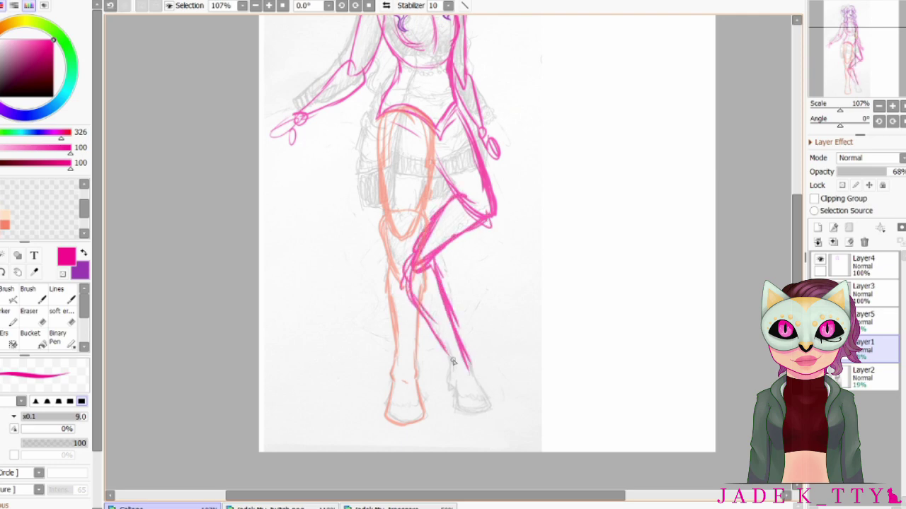
drag(453, 320, 495, 423)
drag(445, 350, 488, 424)
- Erase the pink lines overlapping the orange leg and clean up the bent leg's knee and calf
click(28, 312)
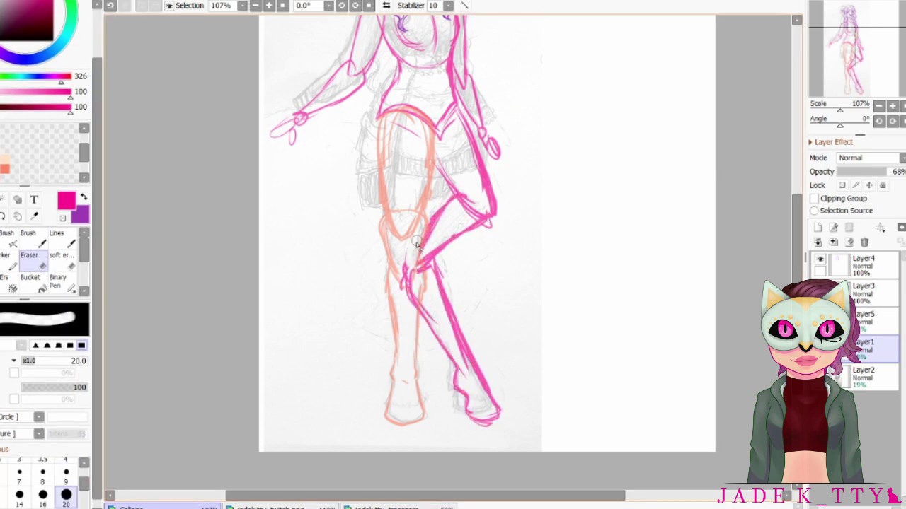
drag(418, 237, 410, 320)
mouse_move(471, 207)
mouse_down()
mouse_move(450, 176)
mouse_move(498, 225)
mouse_up()
key(n)
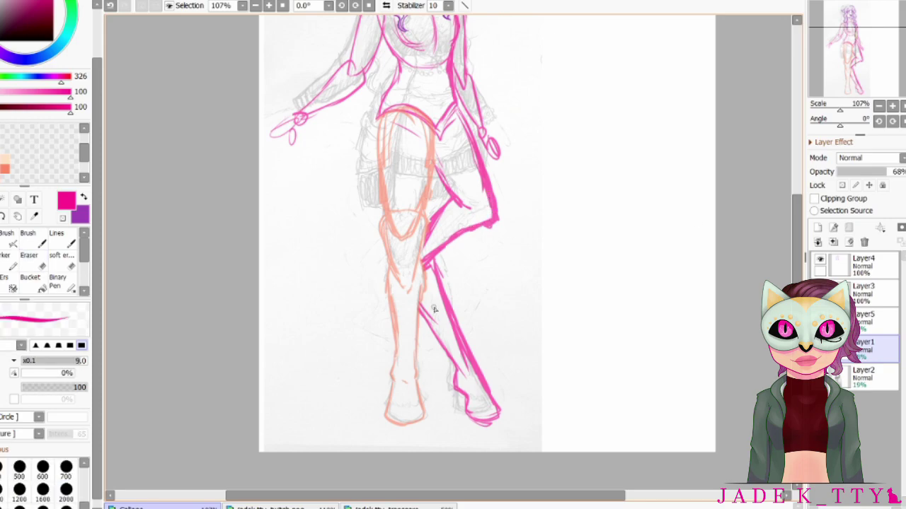
key(e)
drag(446, 251, 459, 226)
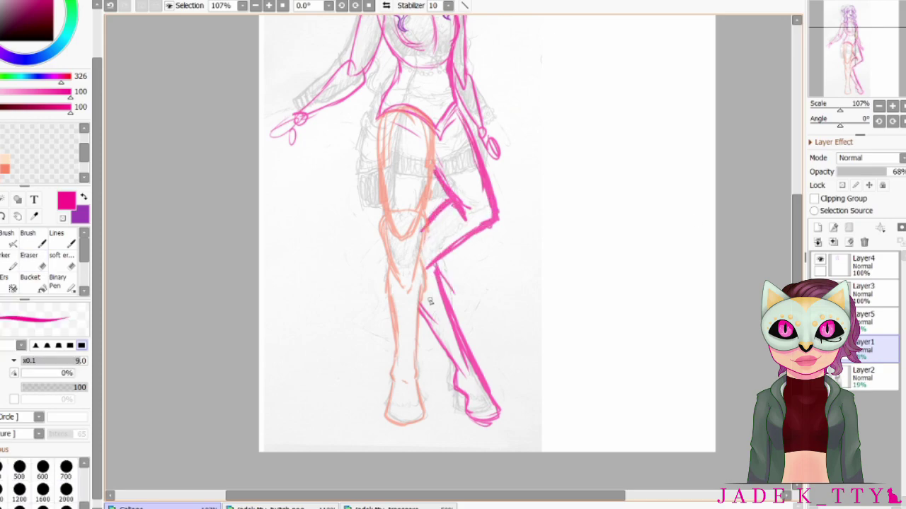
- Transform the bent pink leg to make it slightly smaller
key(ctrl+t)
drag(498, 425, 491, 405)
key(Return)
key(e)
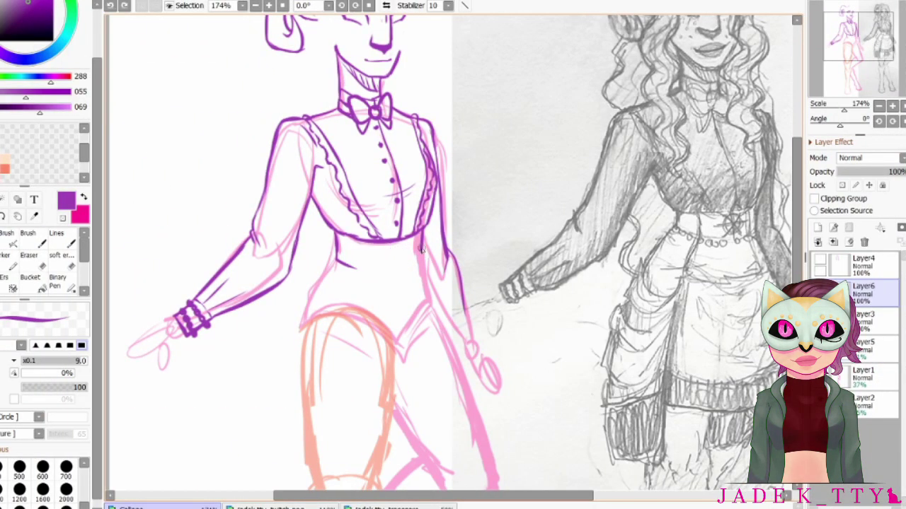
- On Layer6, draw the curved lower edge of the waistband in purple and the long front edge of the draped overskirt panel
drag(380, 272, 351, 268)
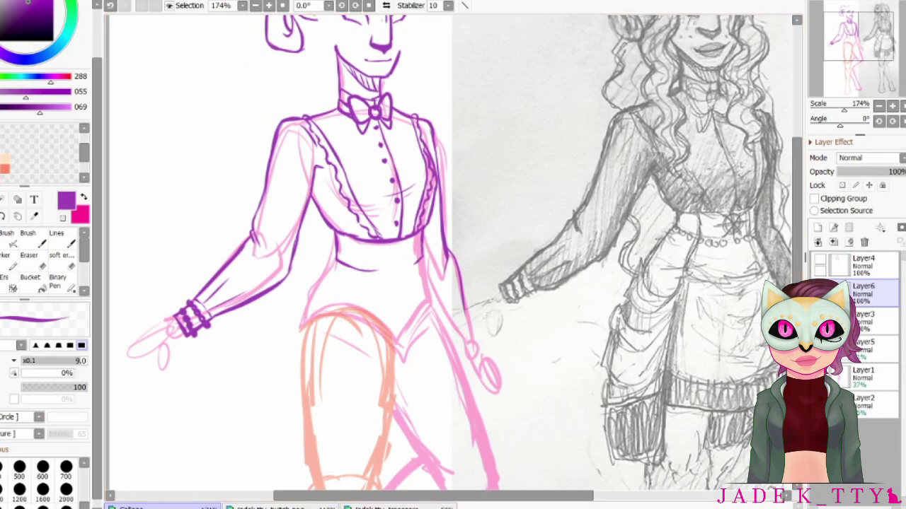
scroll(315, 263, down, 3)
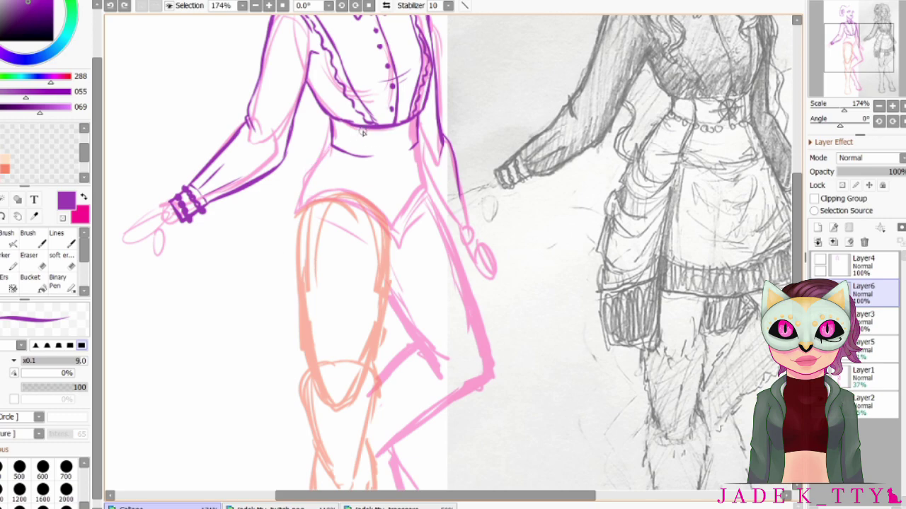
drag(361, 145, 322, 409)
scroll(329, 93, down, 1)
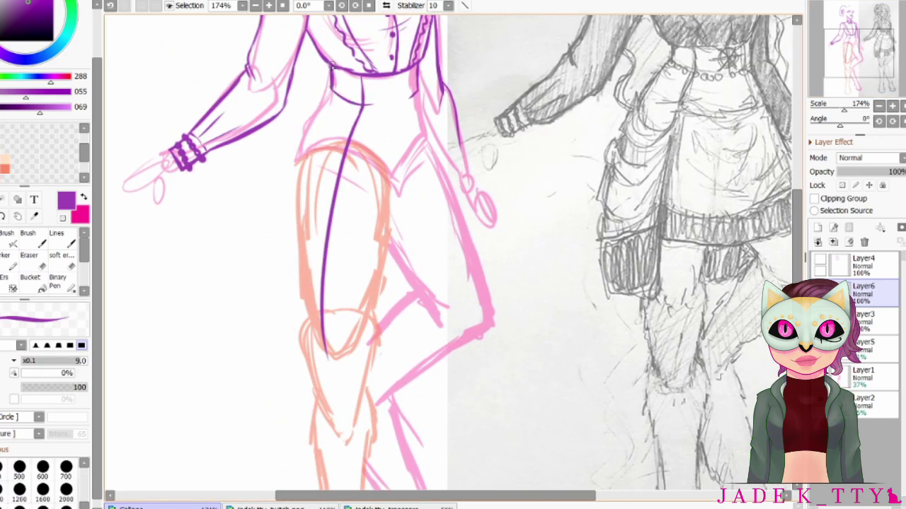
- Draw the curved outer side of the overskirt panel from waist to knee and close its rounded hem
drag(332, 89, 268, 233)
key(ctrl+z)
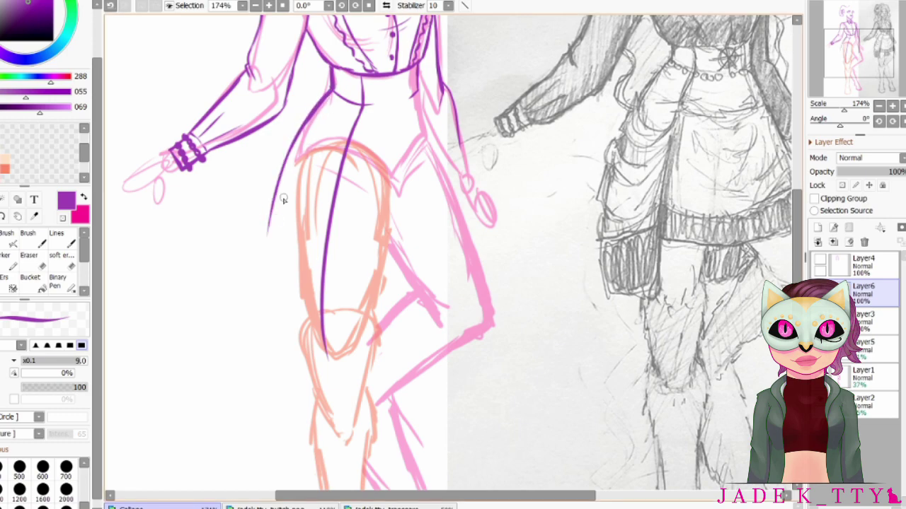
drag(294, 147, 278, 347)
key(ctrl+z)
drag(297, 122, 282, 345)
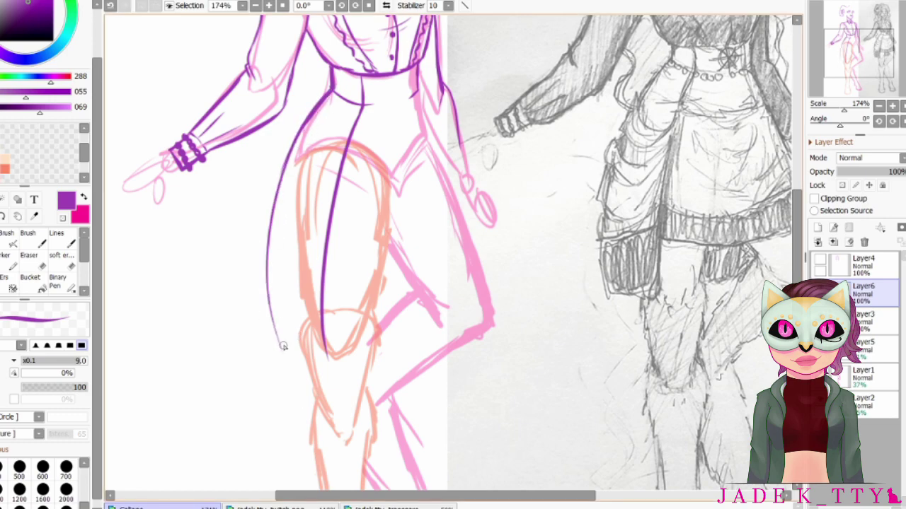
drag(270, 309, 322, 345)
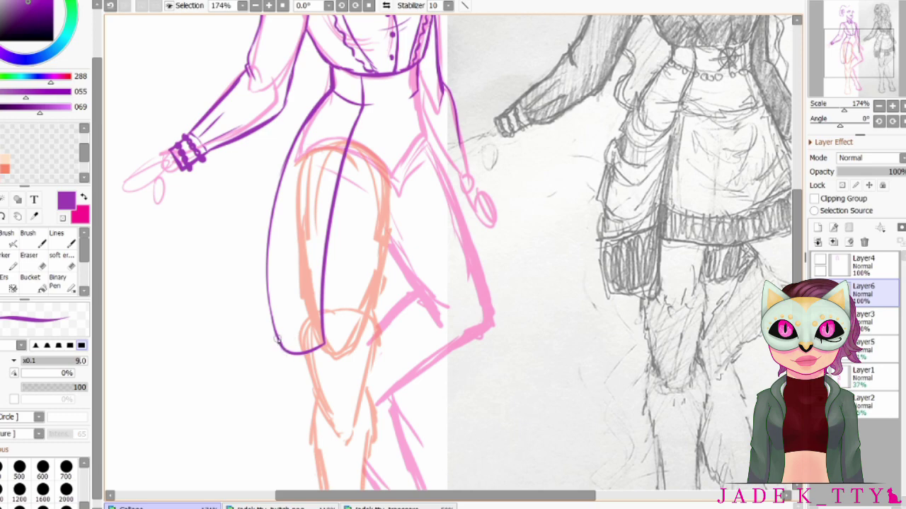
drag(271, 315, 290, 352)
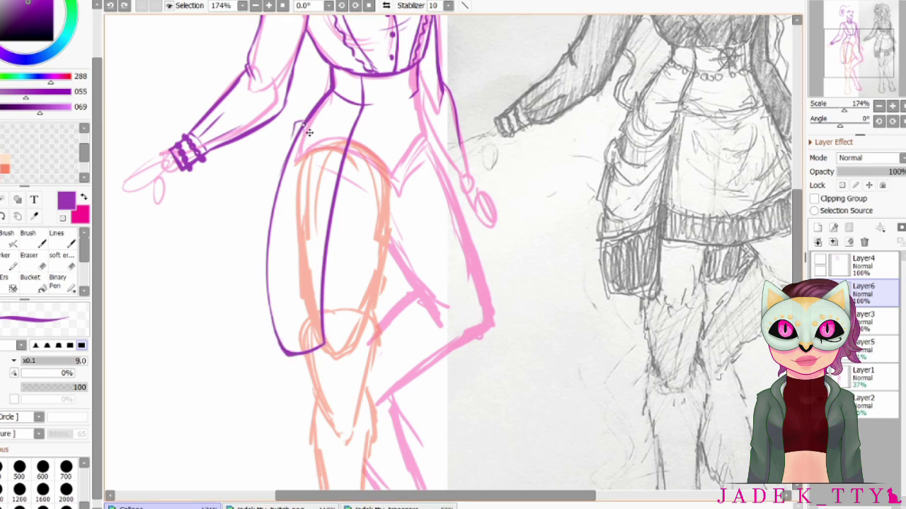
- Reshape the overskirt panel into three stacked drapes with bulging outer edges and curved fabric folds
drag(300, 151, 282, 175)
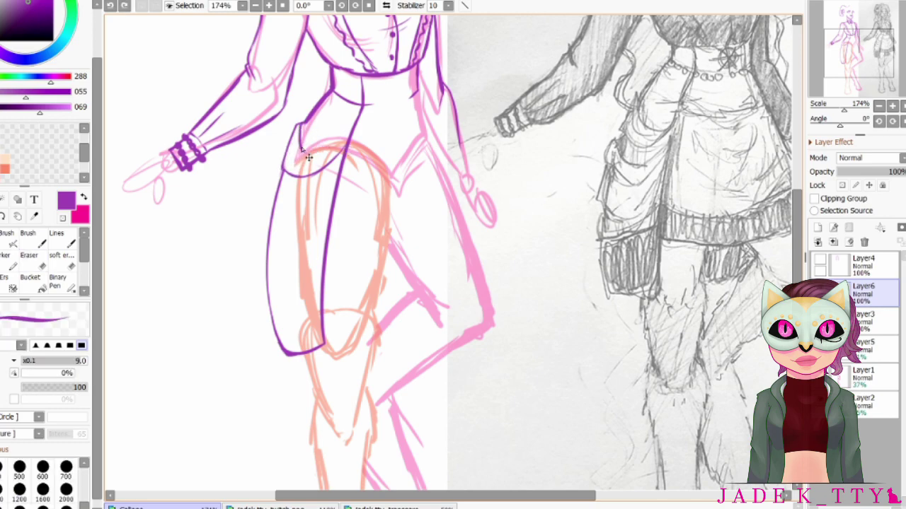
drag(352, 118, 293, 166)
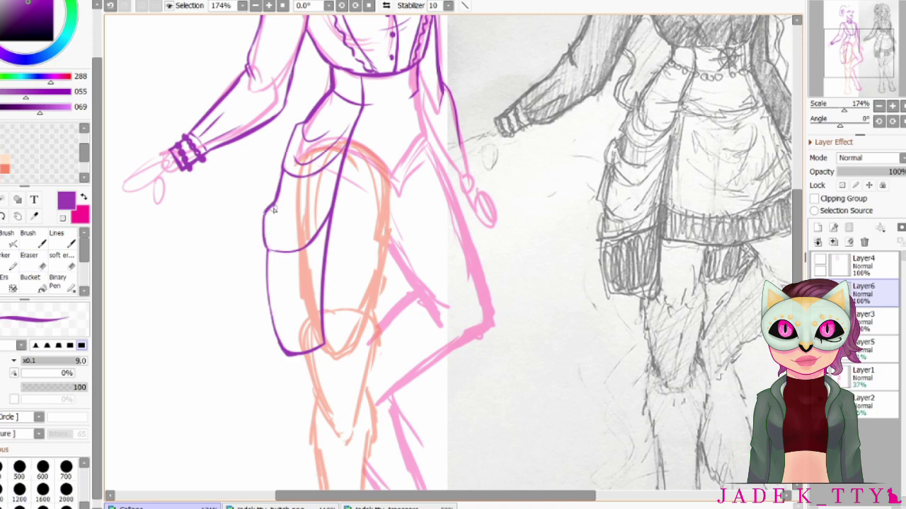
drag(334, 182, 275, 225)
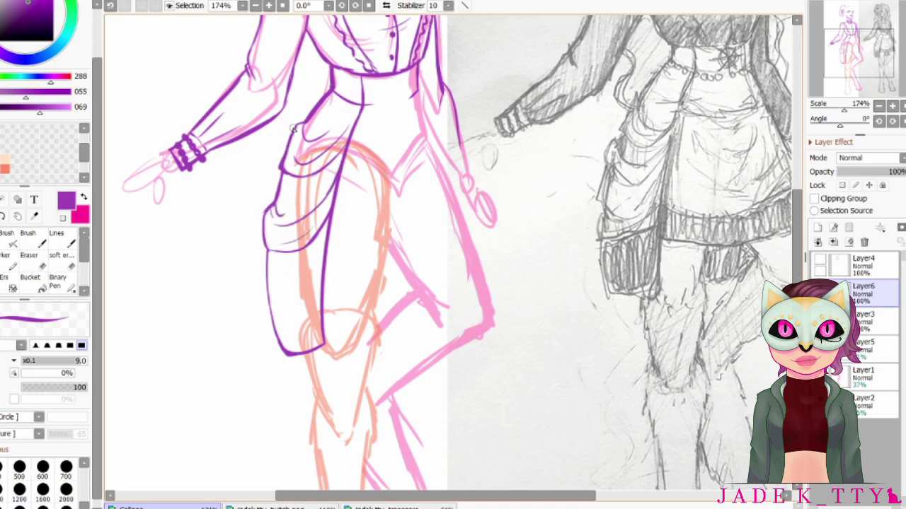
mouse_move(264, 256)
mouse_down()
mouse_move(304, 311)
mouse_move(270, 316)
mouse_up()
key(ctrl+z)
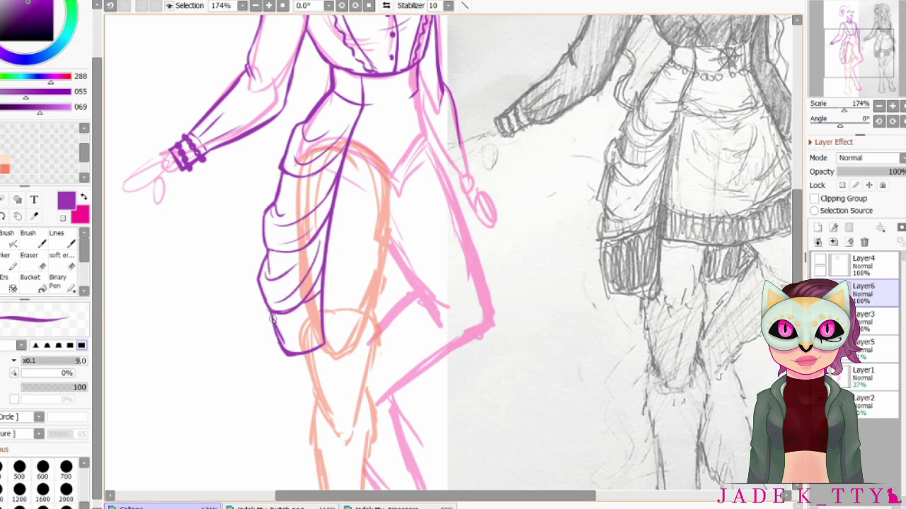
- Draw the opposite side of the skirt flaring from the waist and join it to the panel with a curved hem
drag(404, 196, 378, 264)
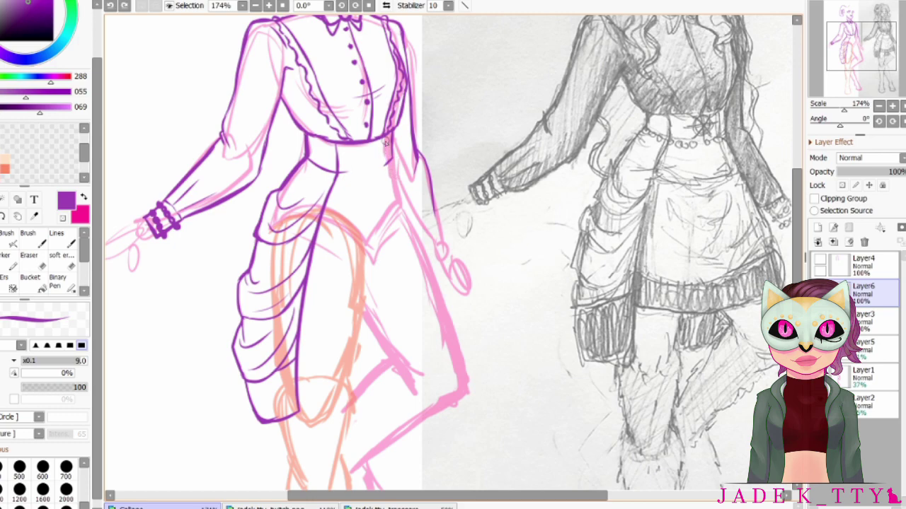
drag(387, 151, 433, 276)
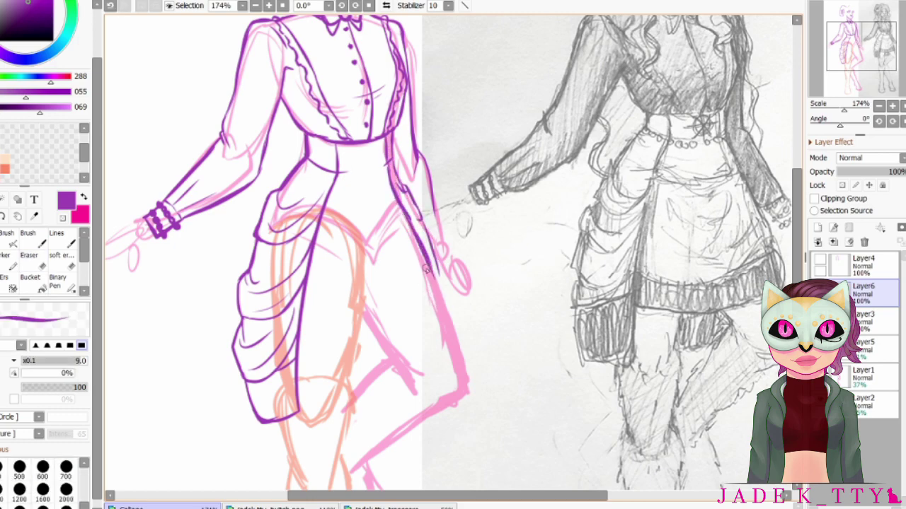
drag(461, 346, 430, 276)
key(ctrl+z)
drag(298, 364, 450, 315)
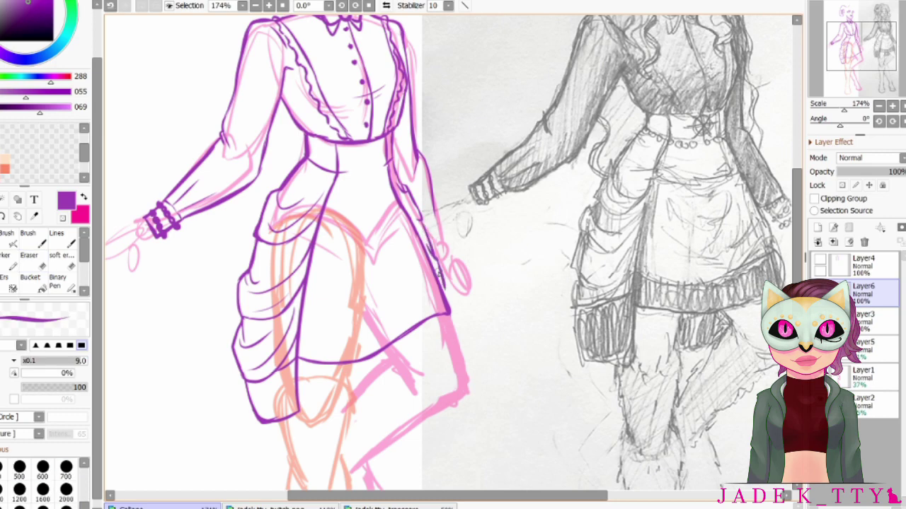
- Add a curved band line above the skirt's hem and loose fold lines across its front
mouse_move(436, 276)
mouse_down()
mouse_move(315, 333)
mouse_move(397, 305)
mouse_up()
key(ctrl+z)
drag(300, 333, 413, 286)
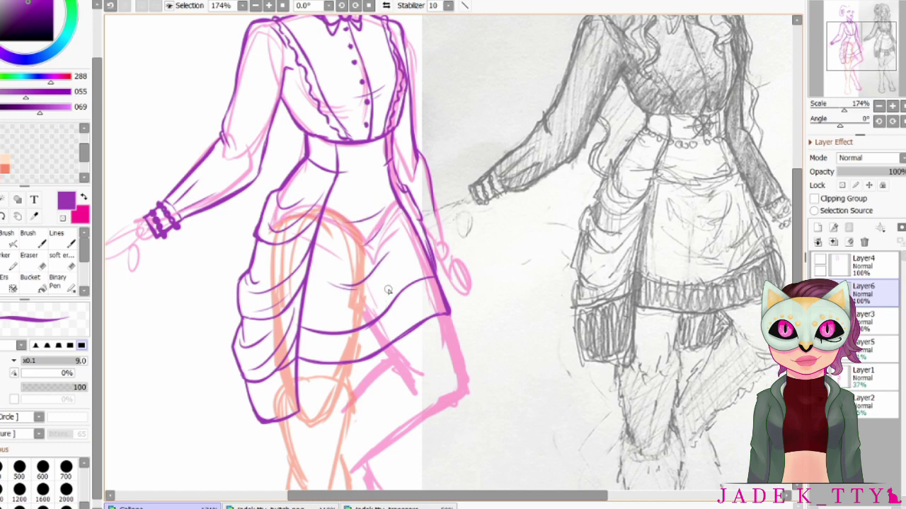
key(ctrl+z)
key(ctrl+z)
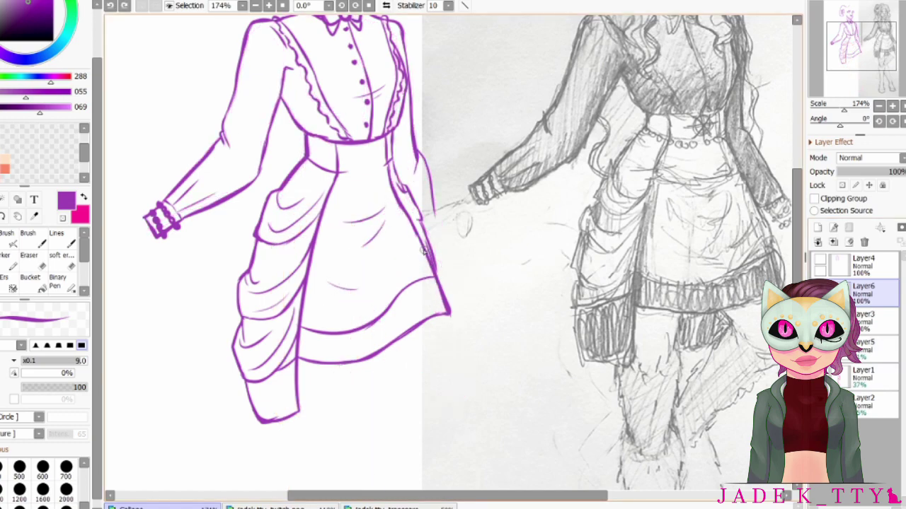
- Paste copies of a round purple bead and position them side by side along the waistline as a beaded trim
key(ctrl+v)
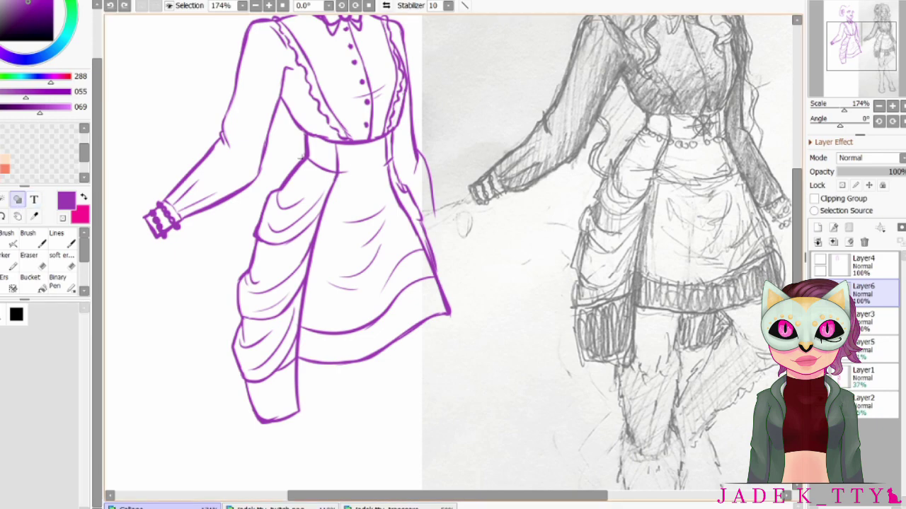
key(ctrl+t)
scroll(495, 291, up, 7)
key(Return)
drag(505, 302, 292, 242)
key(ctrl+v)
key(ctrl+v)
key(ctrl+v)
key(ctrl+v)
key(ctrl+v)
key(ctrl+v)
key(ctrl+v)
key(Return)
key(ctrl+v)
key(Return)
key(ctrl+v)
key(Return)
key(ctrl+v)
drag(481, 272, 563, 229)
key(ctrl+v)
key(ctrl+v)
key(ctrl+t)
scroll(576, 229, down, 5)
scroll(542, 333, up, 5)
key(Return)
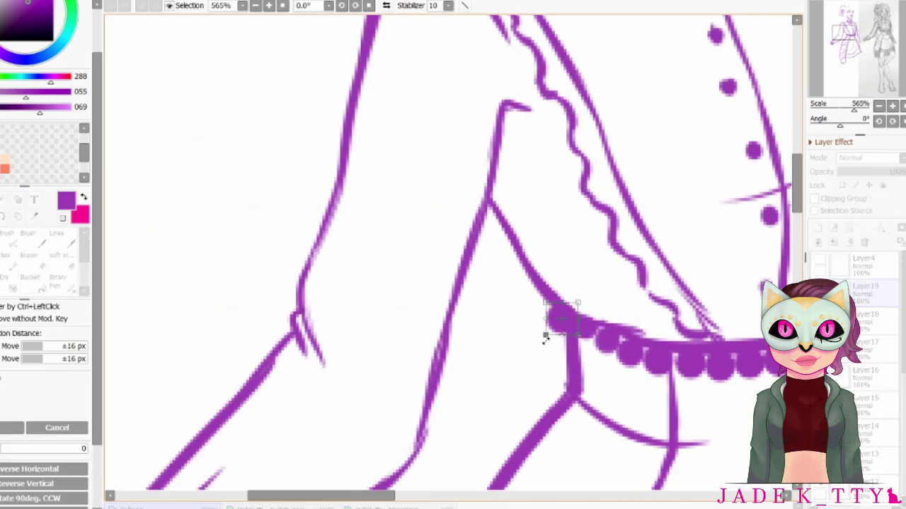
- Paste and place the last bead of the waist trim, and merge the bead layers into Layer7
key(ctrl+v)
key(ctrl+t)
scroll(554, 394, down, 1)
key(Return)
scroll(555, 394, down, 2)
key(ctrl+e)
key(ctrl+e)
key(ctrl+e)
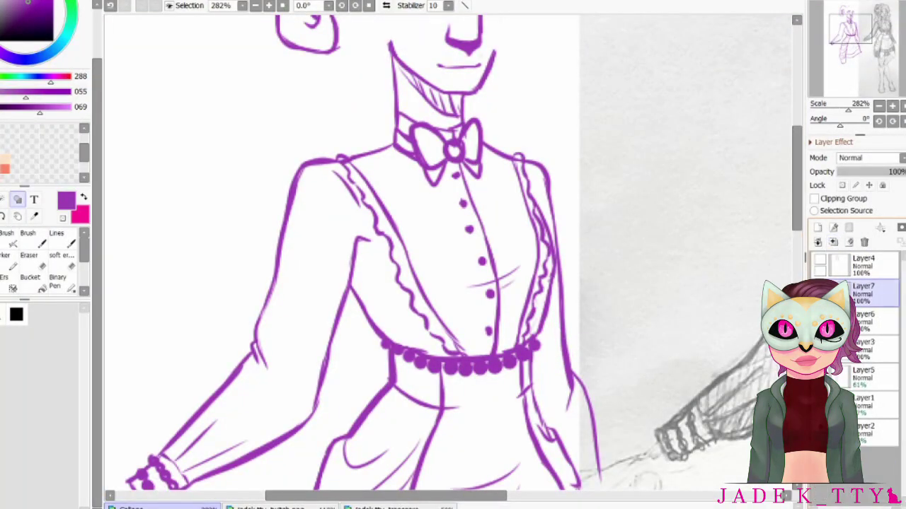
- Move the bead trim on Layer7 down to the lower edge of the waistband
scroll(467, 283, up, 2)
scroll(453, 255, down, 3)
key(n)
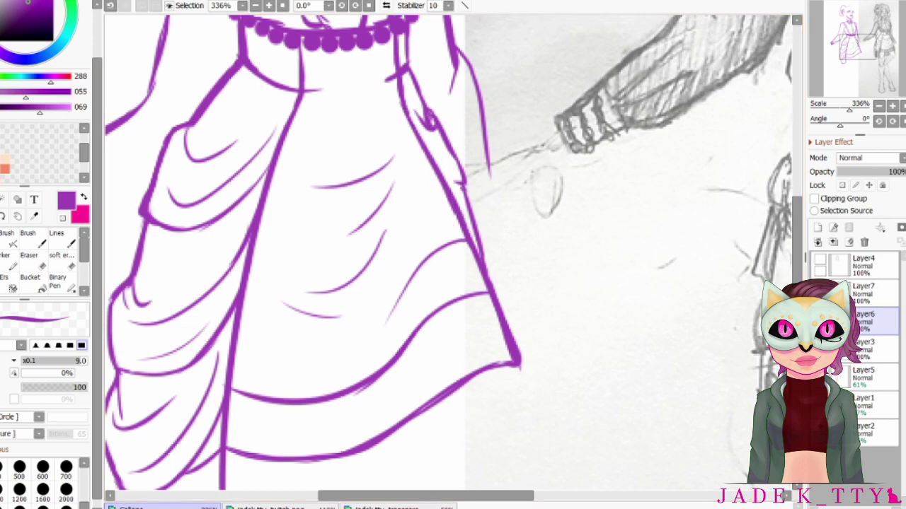
scroll(419, 135, down, 3)
scroll(396, 175, up, 2)
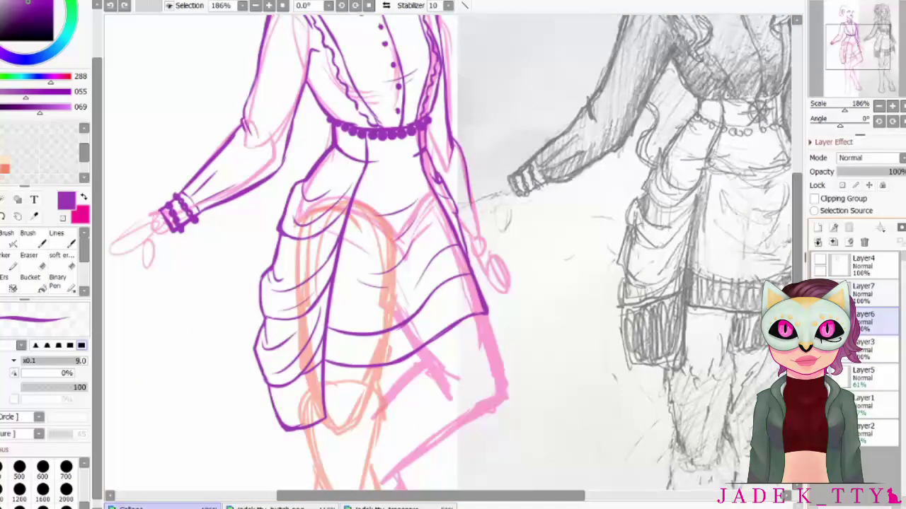
key(ctrl+t)
key(Escape)
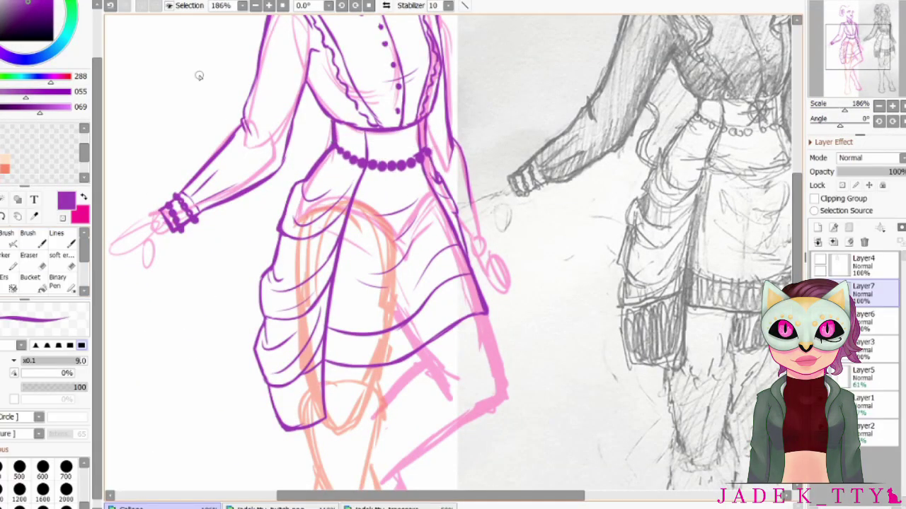
- Draw a circular wheel-shaped buckle with crossing spokes on the front of the waistband, using the drawing rulers
drag(344, 357, 486, 212)
key(Escape)
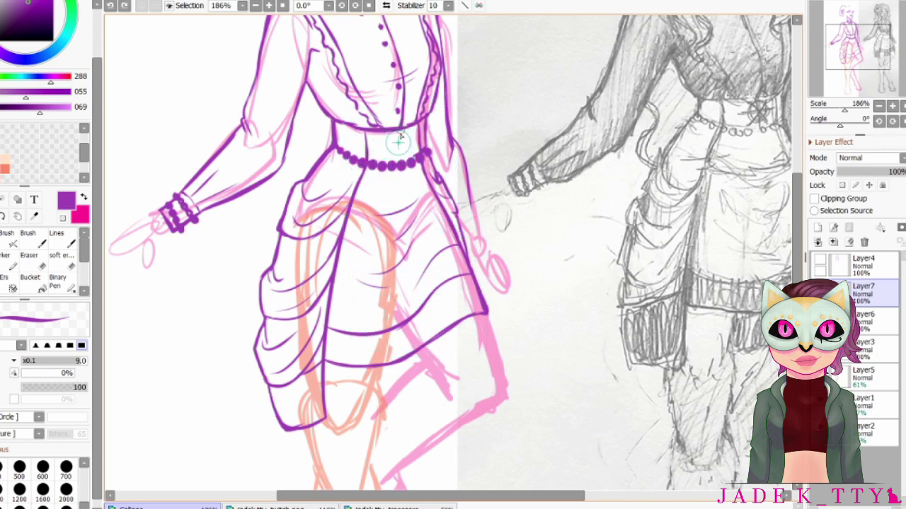
key(shift)
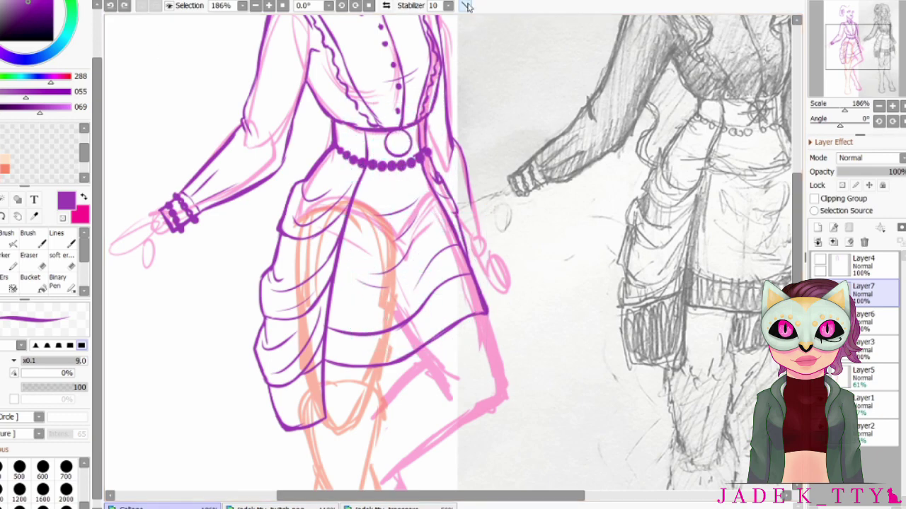
mouse_move(372, 144)
mouse_down()
mouse_move(419, 144)
mouse_move(382, 162)
mouse_move(419, 159)
mouse_up()
scroll(397, 283, down, 5)
scroll(396, 283, up, 6)
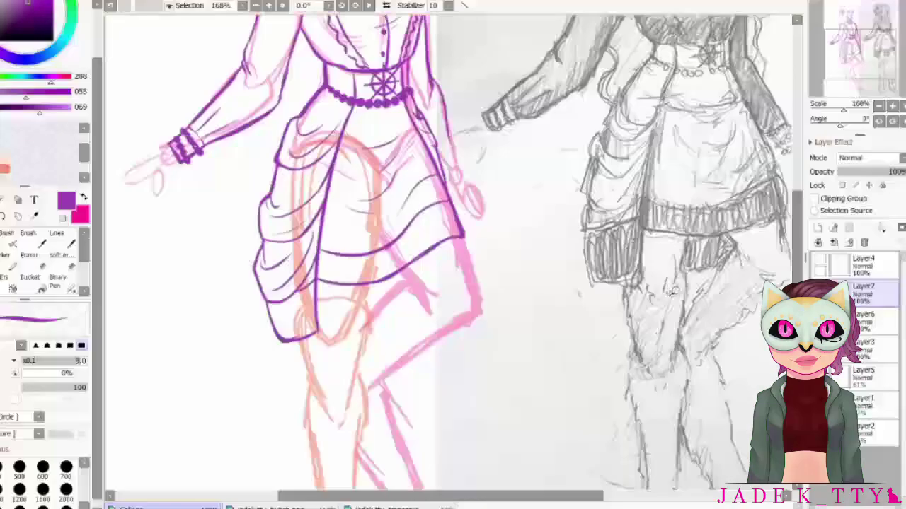
- On Layer3, outline the front leg in purple with short furry strokes from the knee down to the hoof
scroll(462, 286, down, 2)
key(e)
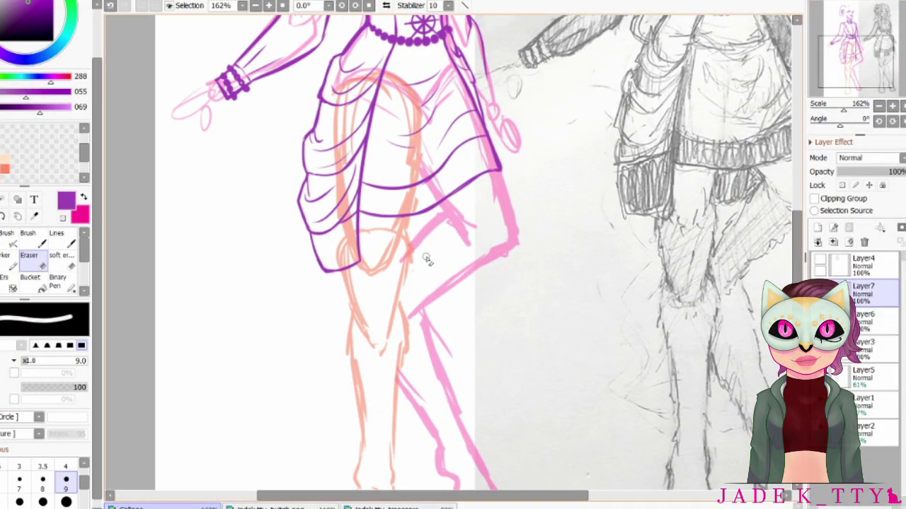
click(861, 41)
click(881, 40)
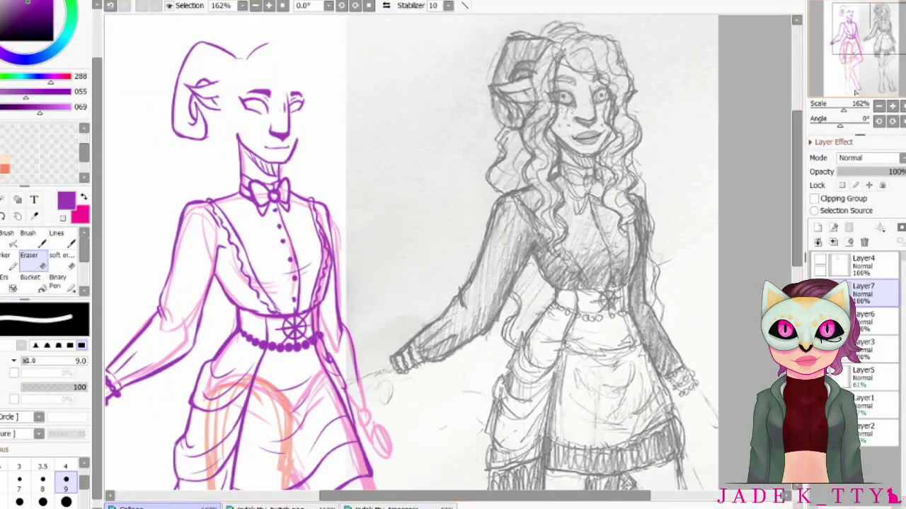
scroll(347, 167, down, 5)
key(n)
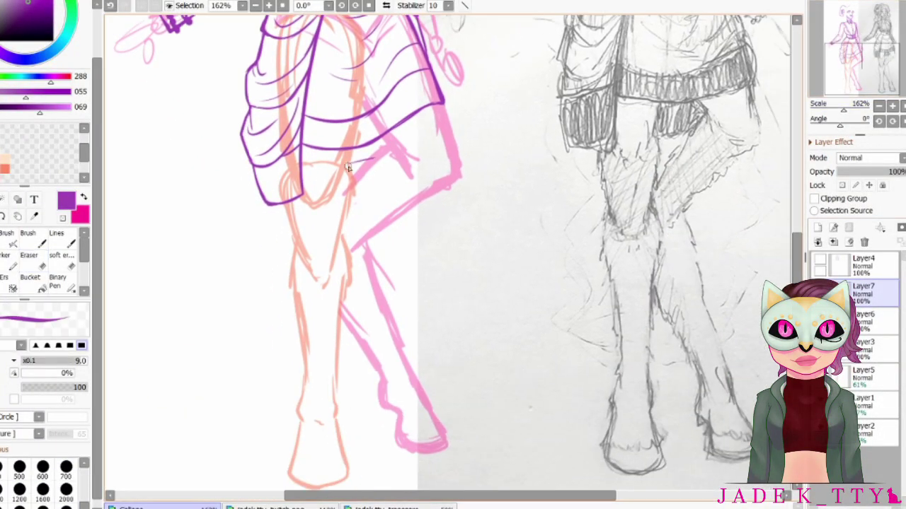
drag(349, 163, 373, 156)
ctrl+click(349, 154)
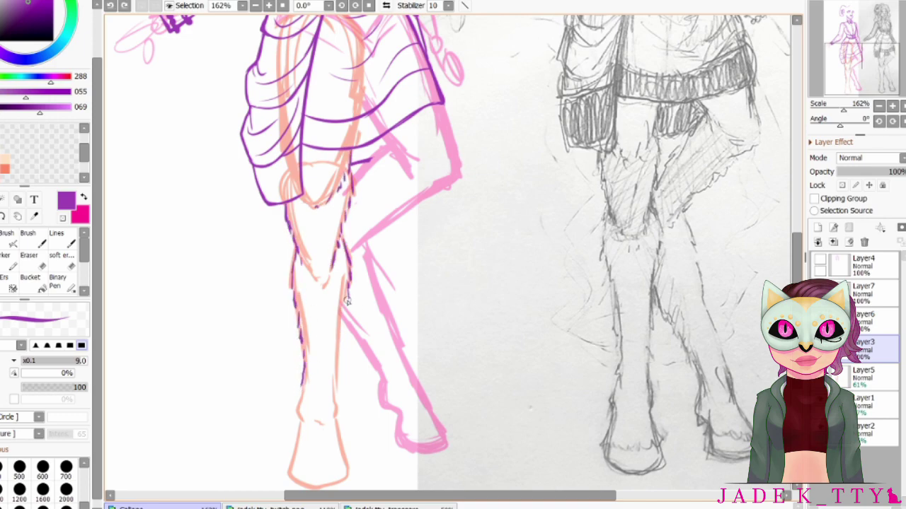
mouse_move(297, 414)
mouse_down()
mouse_move(433, 300)
mouse_move(433, 258)
mouse_up()
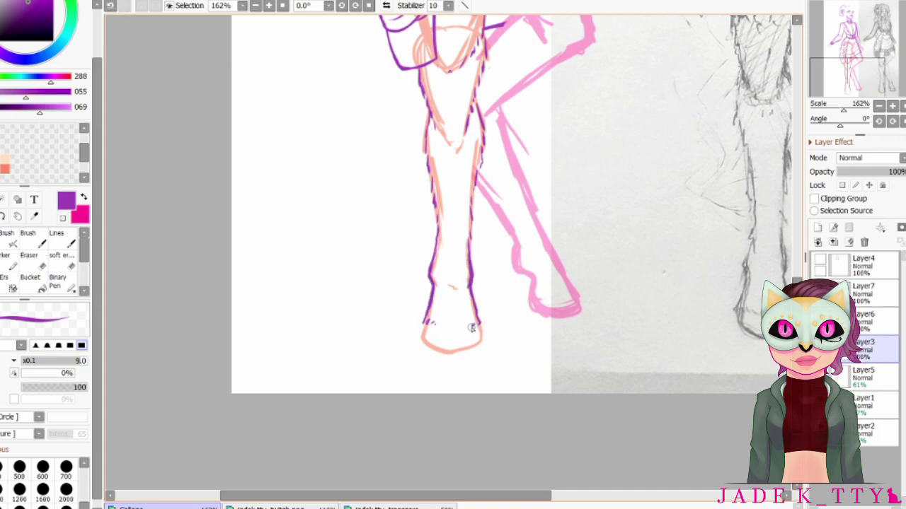
drag(422, 328, 449, 349)
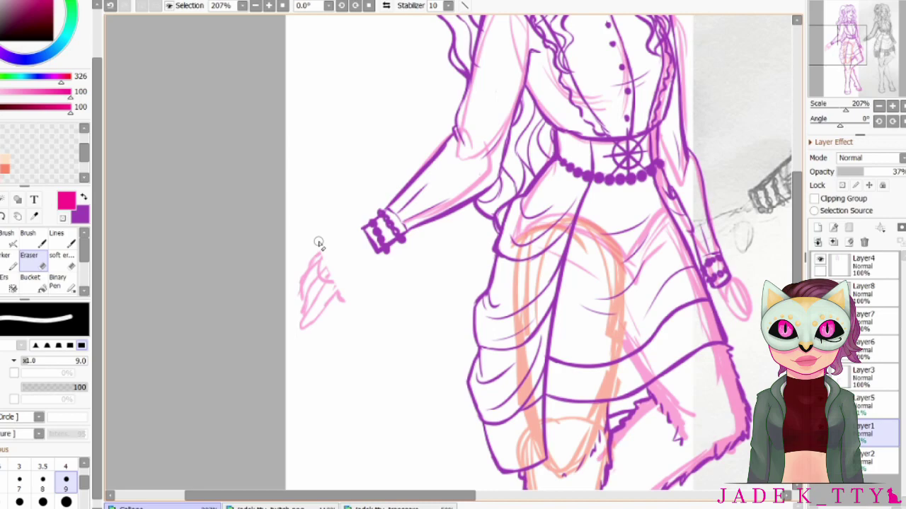
- Try a pink sketch of the outstretched hand with separate fingers on Layer1, and undo its strokes
key(ctrl+z)
key(n)
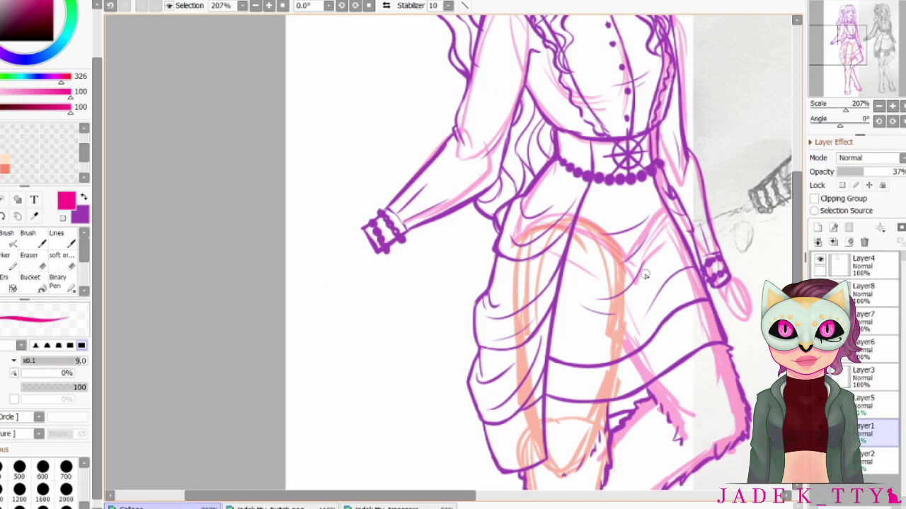
drag(333, 273, 300, 303)
drag(338, 276, 333, 310)
drag(347, 278, 346, 303)
drag(354, 273, 361, 301)
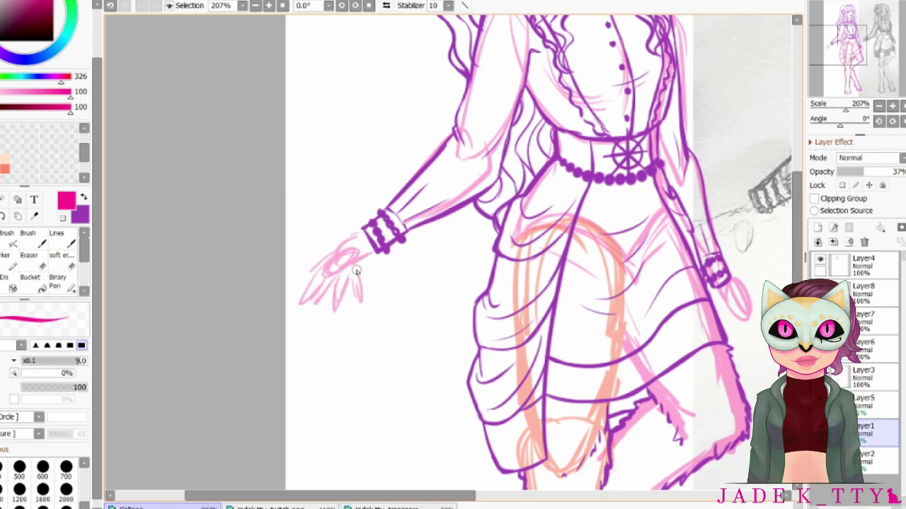
key(ctrl+z)
key(ctrl+z)
key(ctrl+z)
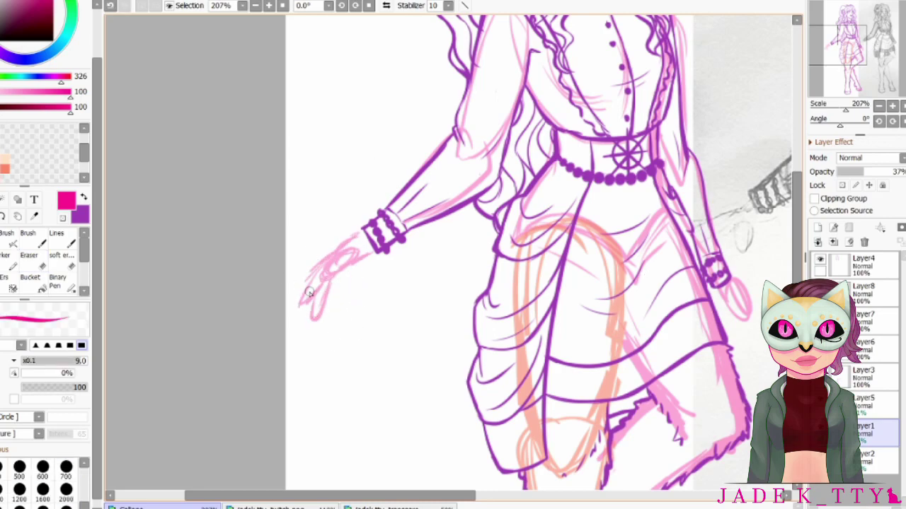
scroll(348, 288, up, 2)
key(ctrl+z)
key(ctrl+z)
- Try a new pink sketch of the outstretched hand extending from the beaded cuff on Layer1
drag(259, 259, 304, 238)
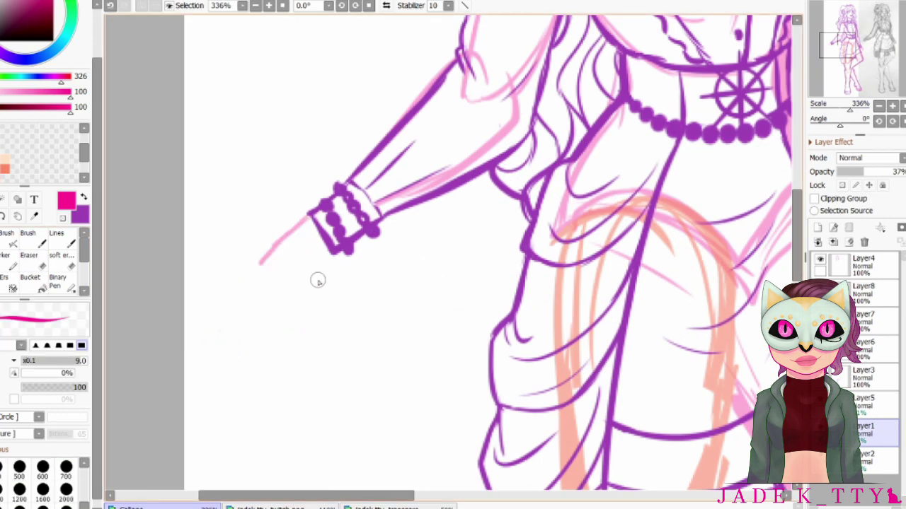
drag(317, 279, 268, 233)
drag(845, 111, 843, 118)
drag(393, 233, 332, 315)
- Delete the outstretched hand and forearm from the pink body sketch on Layer1 and hide Folder1
key(a)
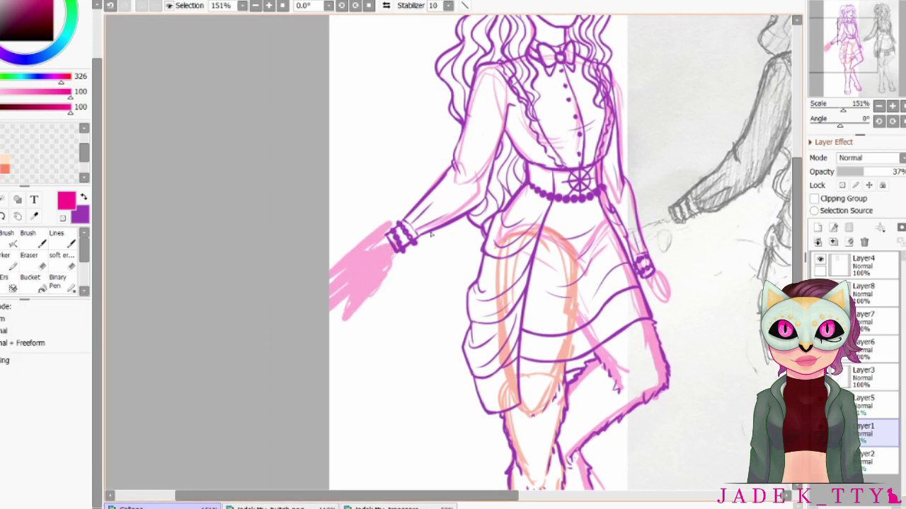
drag(414, 193, 431, 255)
key(Delete)
key(b)
scroll(452, 254, down, 2)
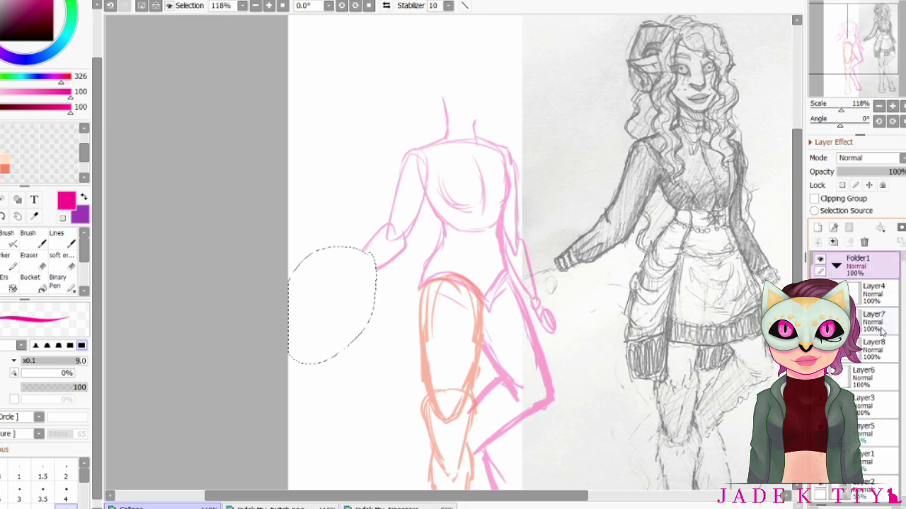
click(819, 259)
click(877, 457)
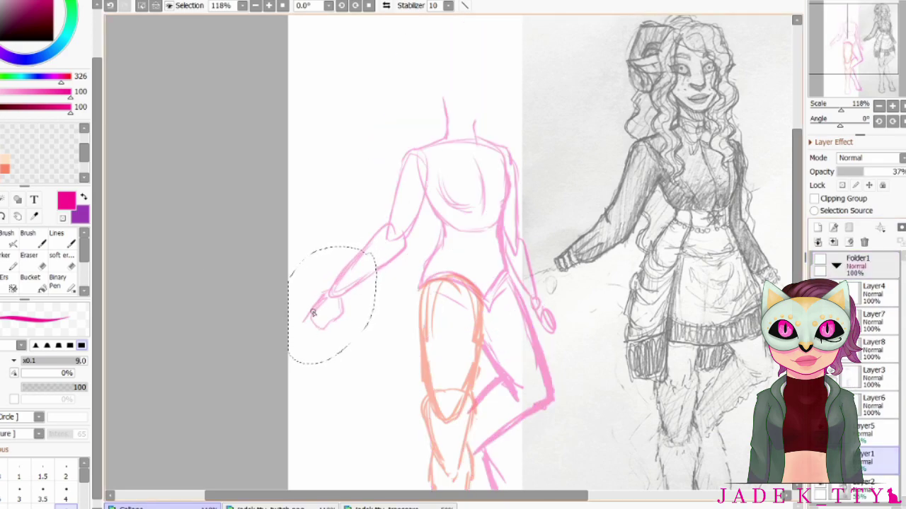
- Erase the leftover extended arm on Layer1 and redraw it in pink hanging straight down beside the body
key(ctrl+d)
key(e)
mouse_move(396, 227)
mouse_down()
mouse_move(364, 244)
mouse_move(414, 357)
mouse_up()
key(b)
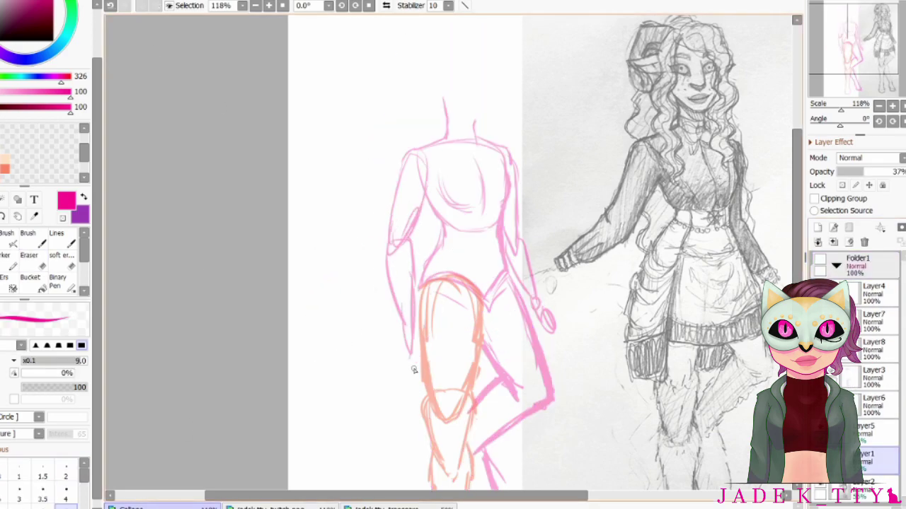
key(ctrl+z)
drag(405, 153, 388, 382)
- Show Folder1, add the new layer Layer9 and outline the outer edge of the lowered sleeve in purple
click(820, 259)
click(874, 404)
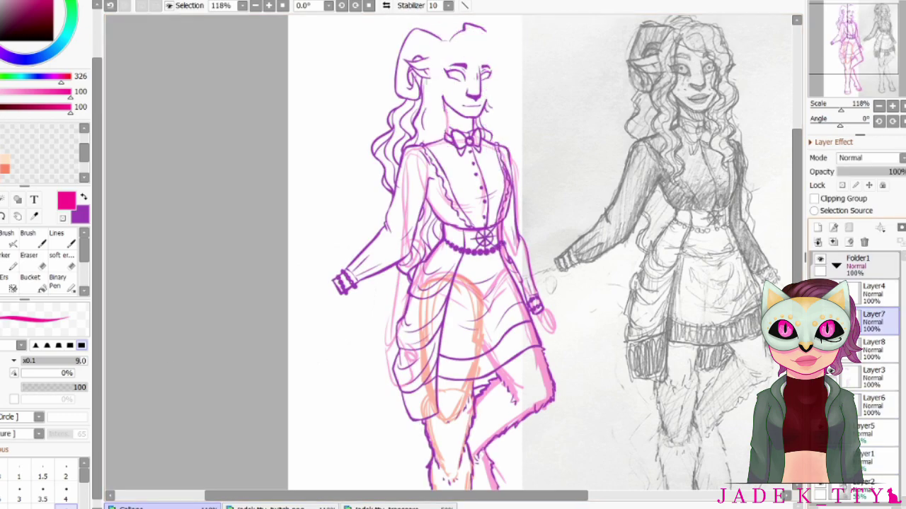
key(ctrl+shift+n)
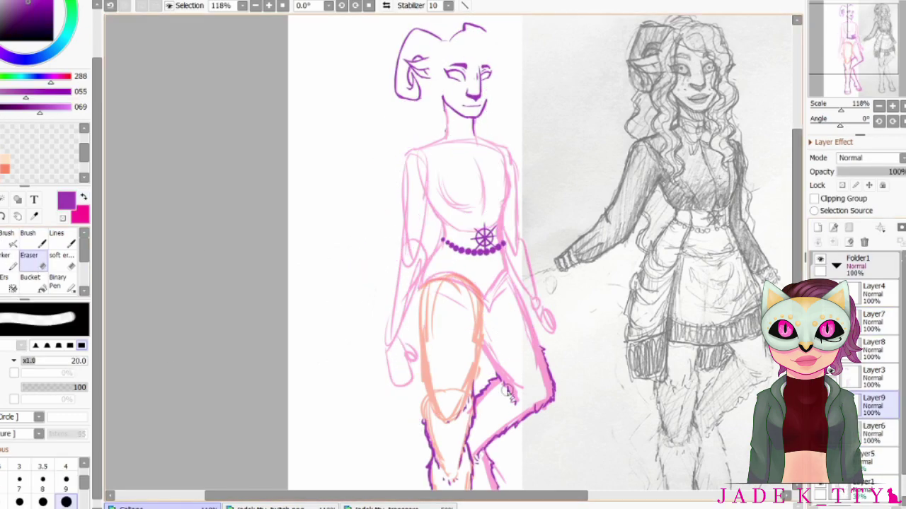
drag(419, 149, 404, 173)
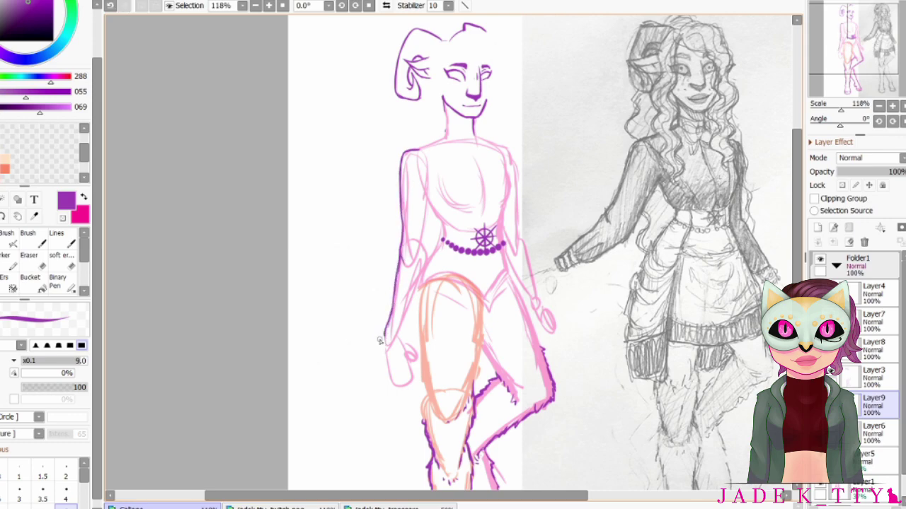
key(ctrl+z)
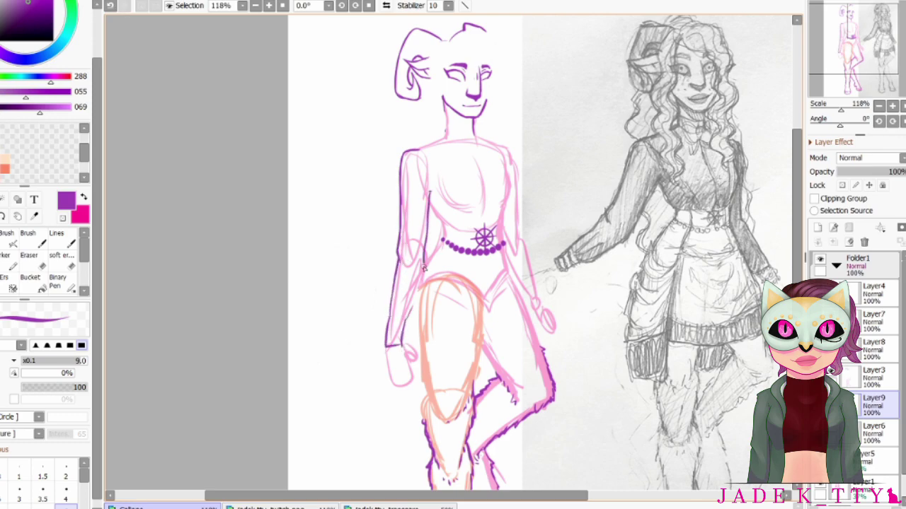
- Line the inner edge of the lowered sleeve and draw a narrow wrist cuff with rows of beads on Layer9
key(e)
key(n)
drag(383, 346, 402, 326)
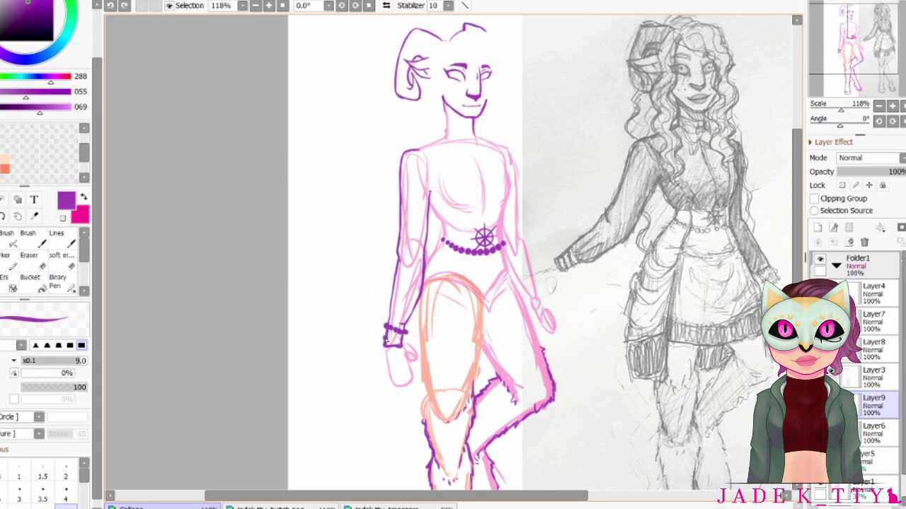
click(872, 375)
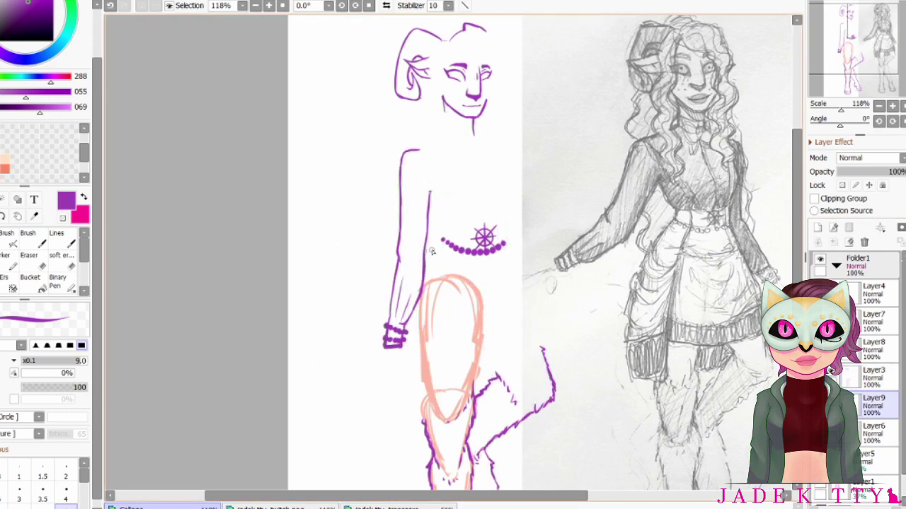
- Clean up the lowered sleeve's outline on Layer9 and refine its edges and fold lines between shoulder and cuff
key(e)
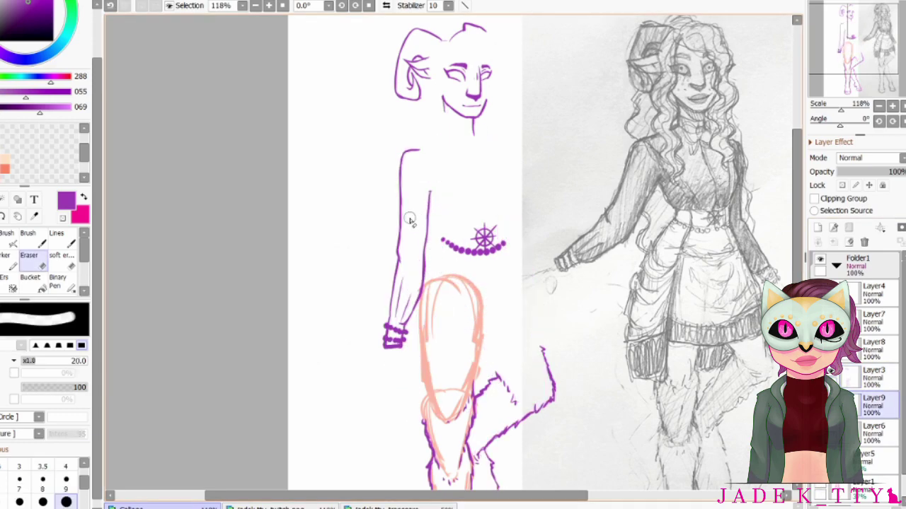
key(n)
drag(399, 241, 394, 295)
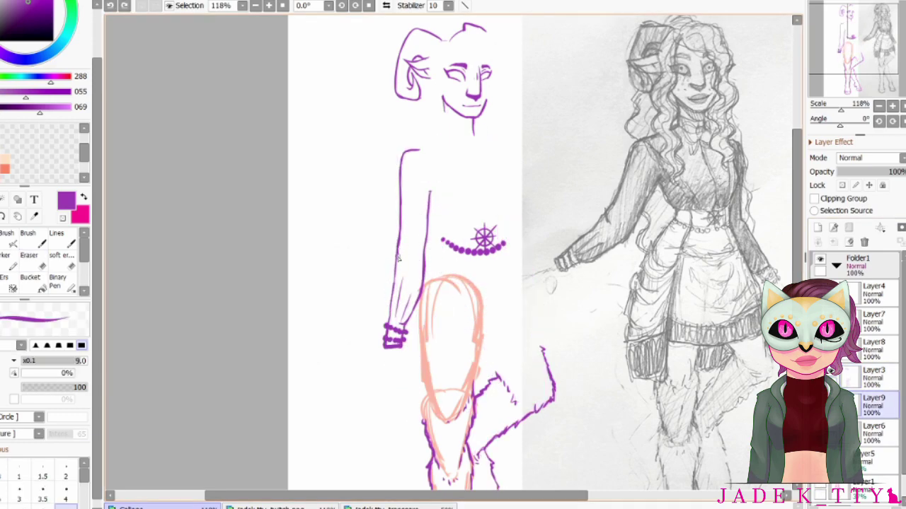
key(e)
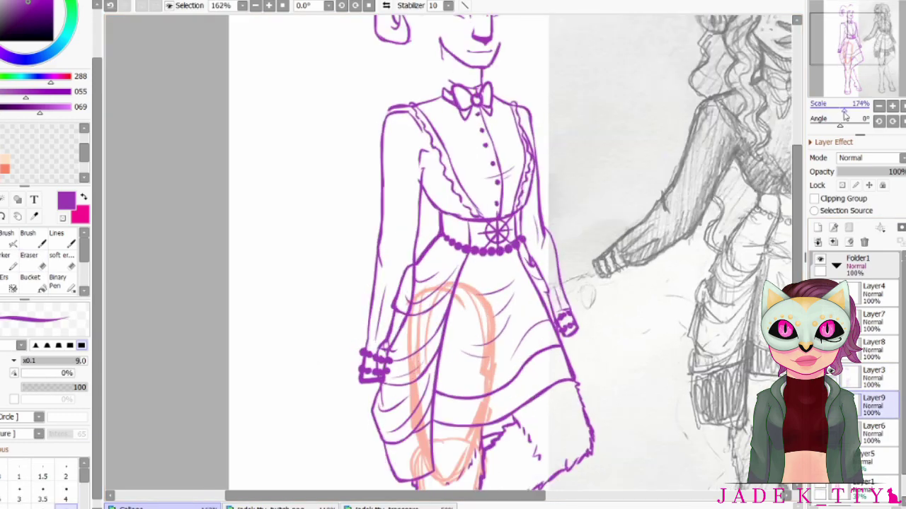
scroll(453, 283, up, 3)
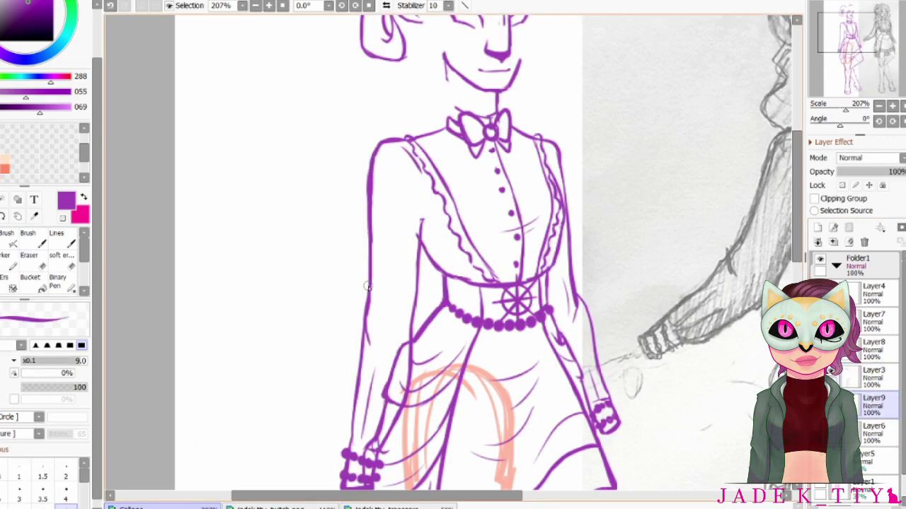
key(e)
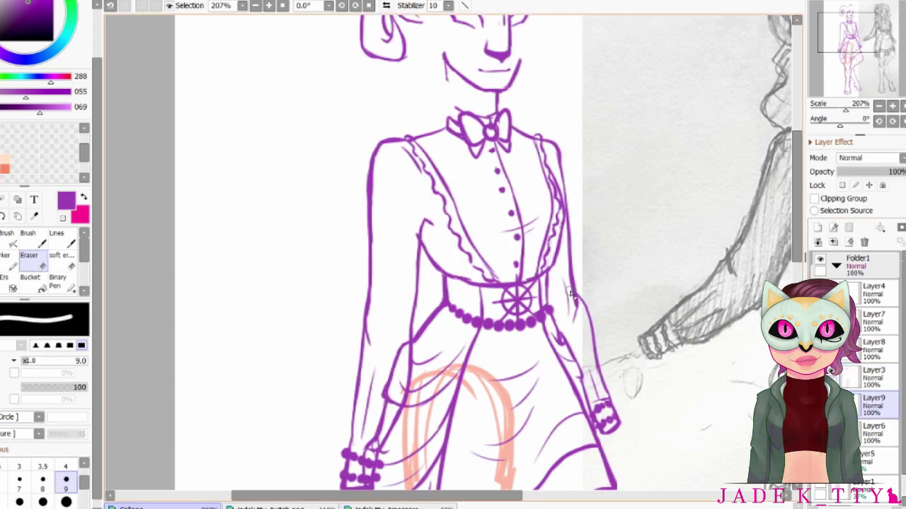
key(n)
- Rework the pink construction of the lowered hand on Layer1 as a simple block shape below the cuff
scroll(573, 235, up, 1)
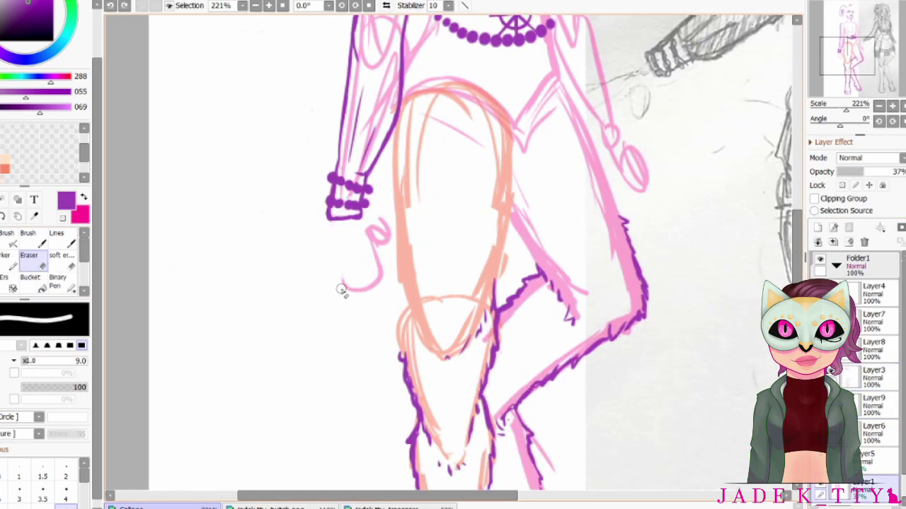
key(ctrl+z)
key(n)
key(x)
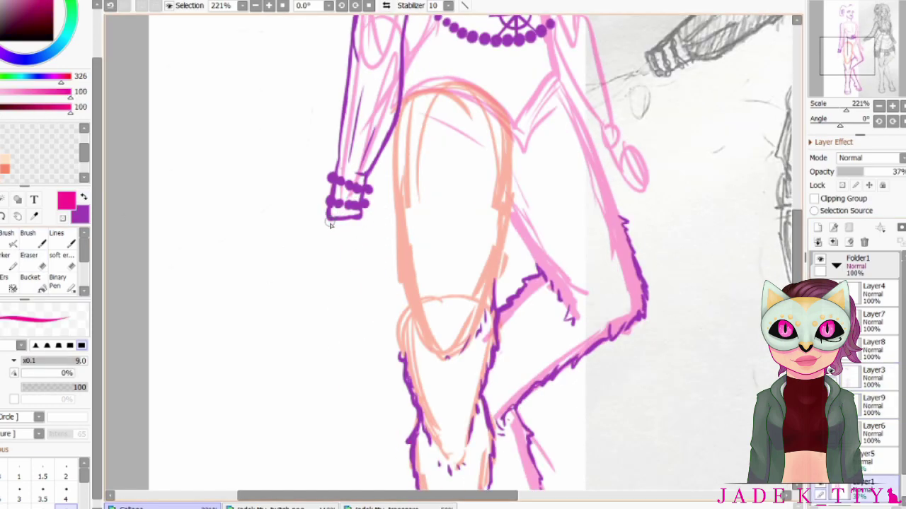
scroll(357, 297, down, 4)
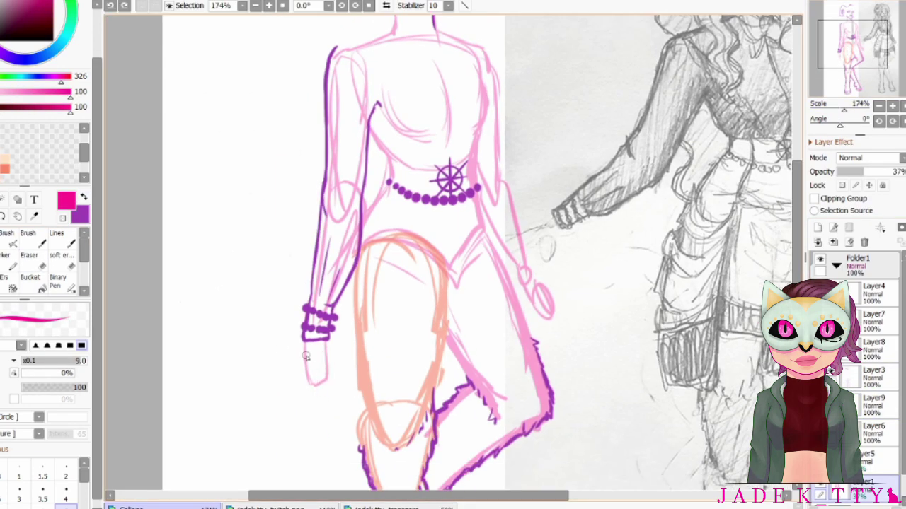
- Transform the inner half of the beaded cuff on Layer9 to widen it, and redraw the missing cuff lines
key(e)
ctrl+click(322, 318)
key(ctrl+t)
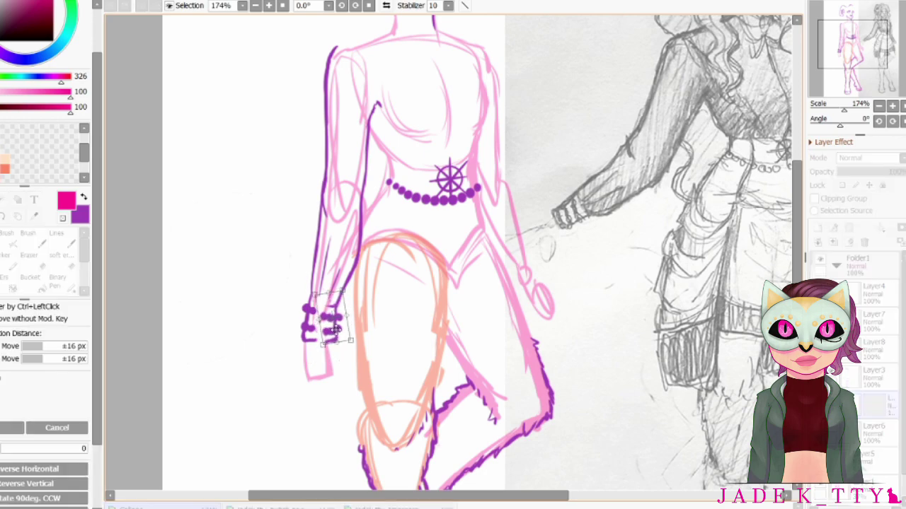
key(Return)
key(ctrl+d)
key(n)
key(x)
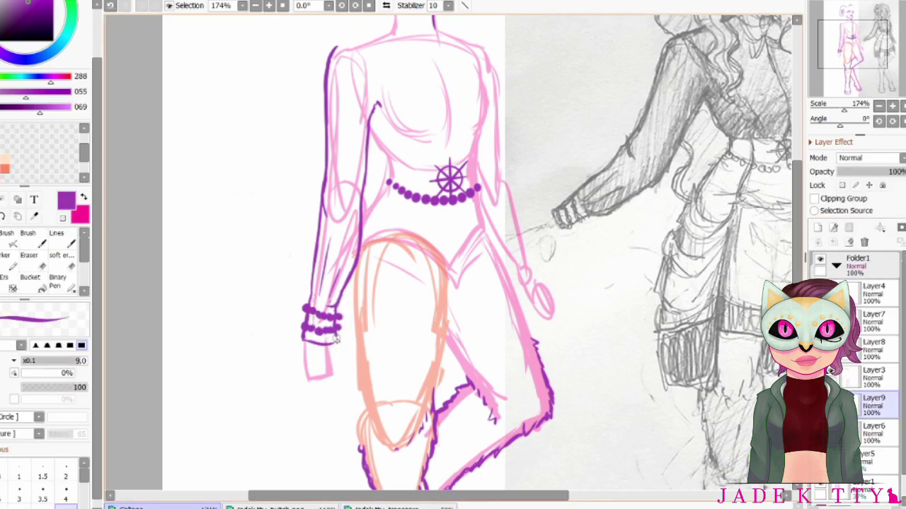
- Try purple finger lines for the lowered hand on Layer3 and undo them
ctrl+click(306, 345)
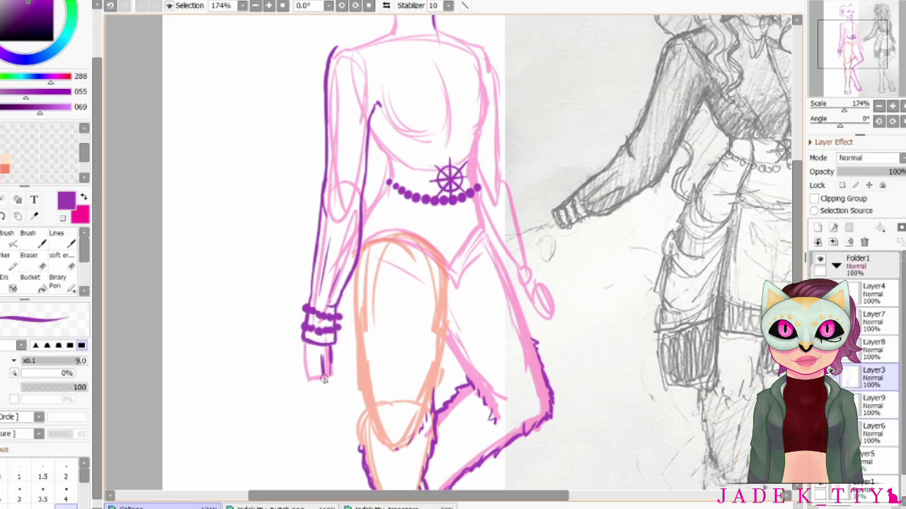
key(ctrl+z)
key(ctrl+z)
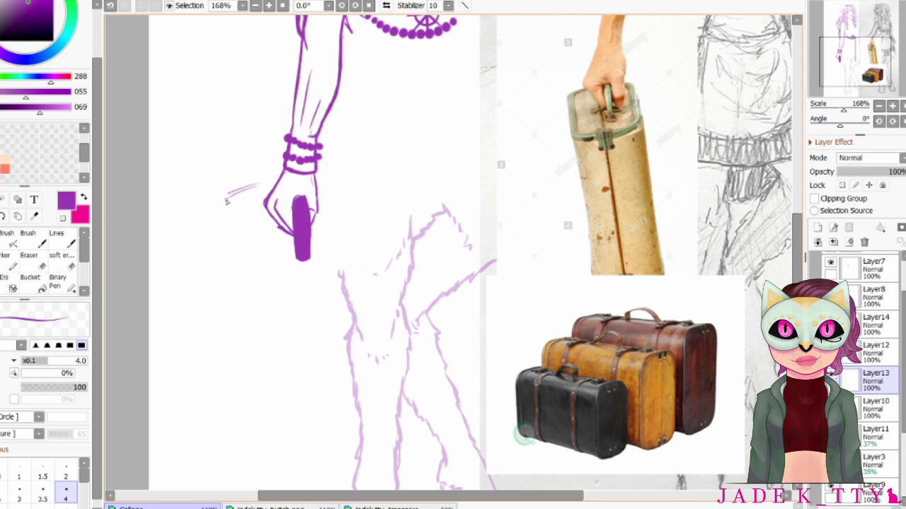
- Sketch the upper face of a suitcase behind the gripping hand in thin purple lines on Layer13
drag(226, 202, 259, 286)
drag(311, 183, 260, 316)
key(ctrl+z)
drag(331, 189, 263, 318)
drag(244, 177, 278, 322)
- Sketch the suitcase's long lower side with rounded corners and a centre seam on Layer13
scroll(388, 238, down, 2)
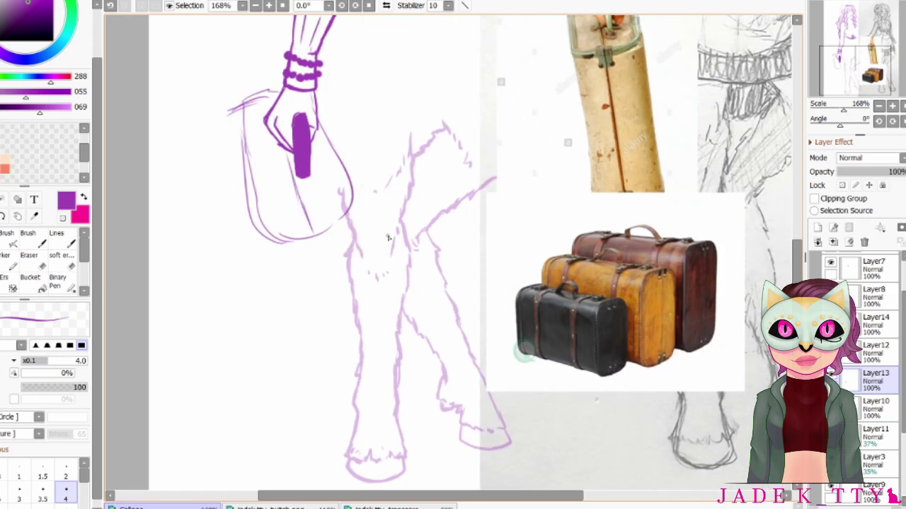
drag(353, 206, 334, 393)
drag(245, 103, 260, 255)
drag(346, 228, 315, 374)
- Lower Layer13 to 50% opacity, add Layer15 and line the rounded rectangle of the suitcase's lower side
scroll(319, 284, up, 2)
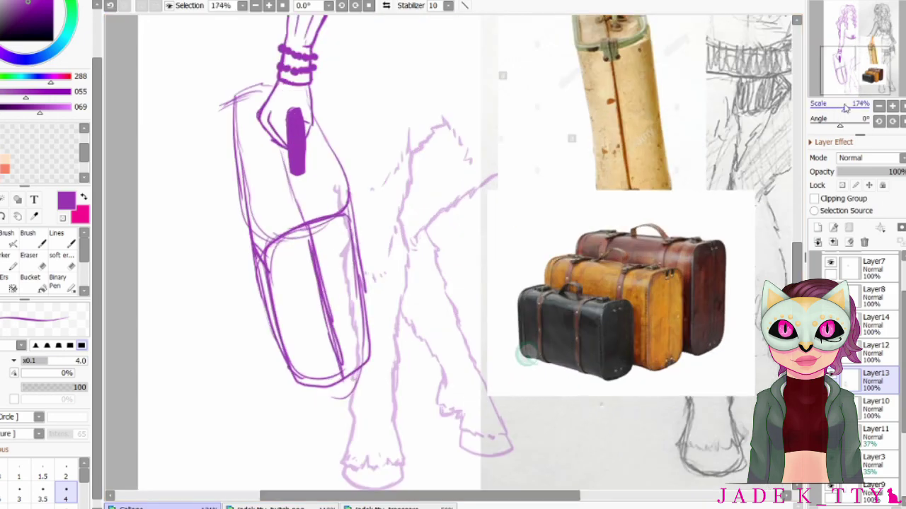
drag(893, 172, 864, 172)
click(817, 227)
mouse_move(226, 265)
mouse_down()
mouse_move(296, 212)
mouse_move(227, 262)
mouse_up()
key(ctrl+z)
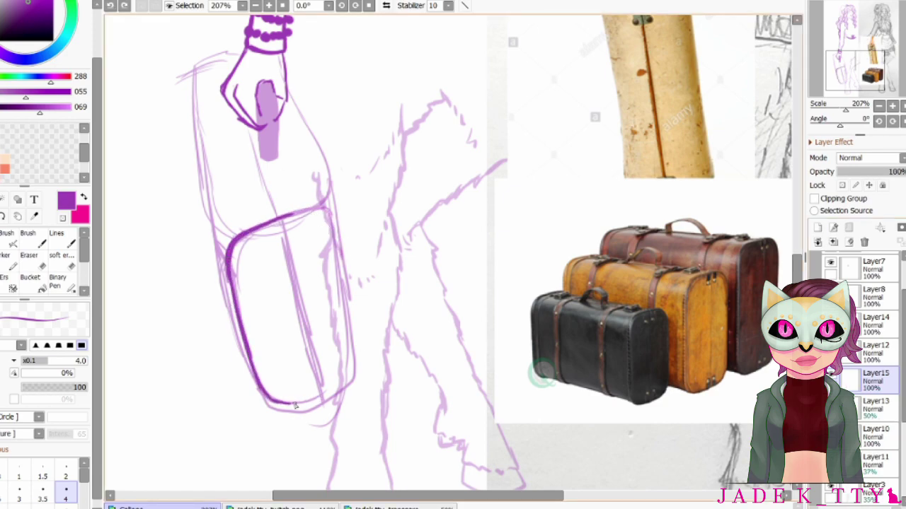
drag(334, 230, 352, 378)
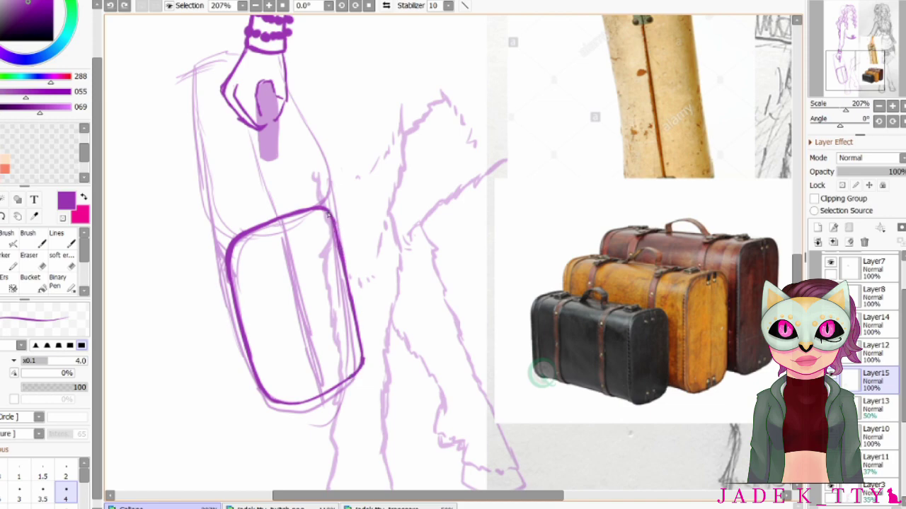
key(e)
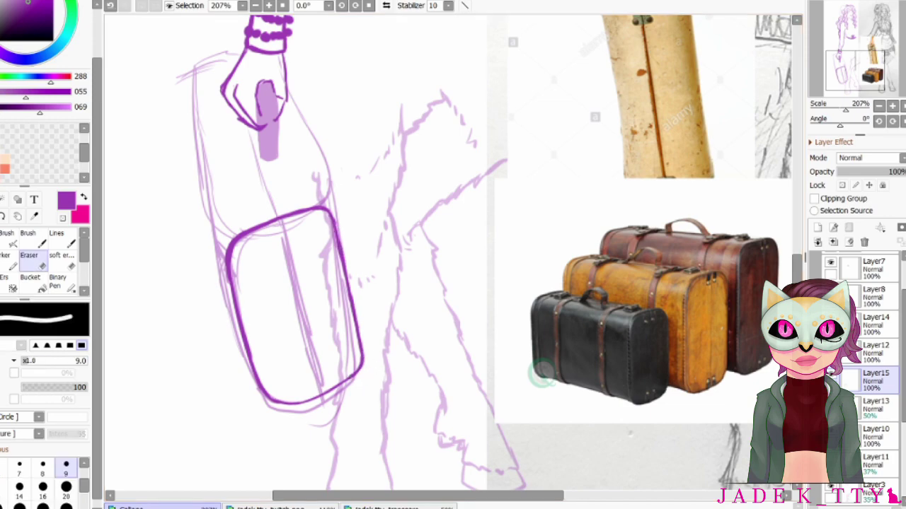
- Line the edges of the suitcase's upper face on Layer15, using straight strokes down to the lower side
key(e)
mouse_move(201, 60)
mouse_down()
mouse_move(225, 262)
mouse_move(214, 241)
mouse_up()
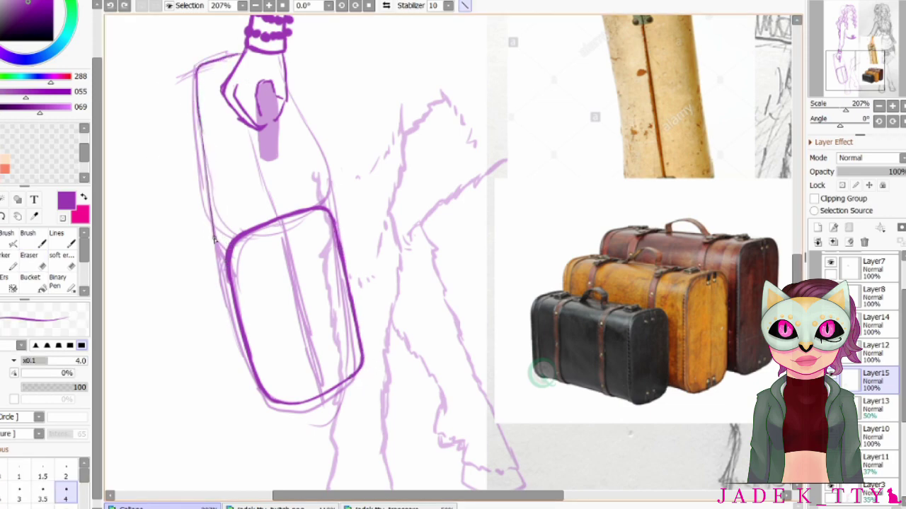
drag(285, 90, 331, 185)
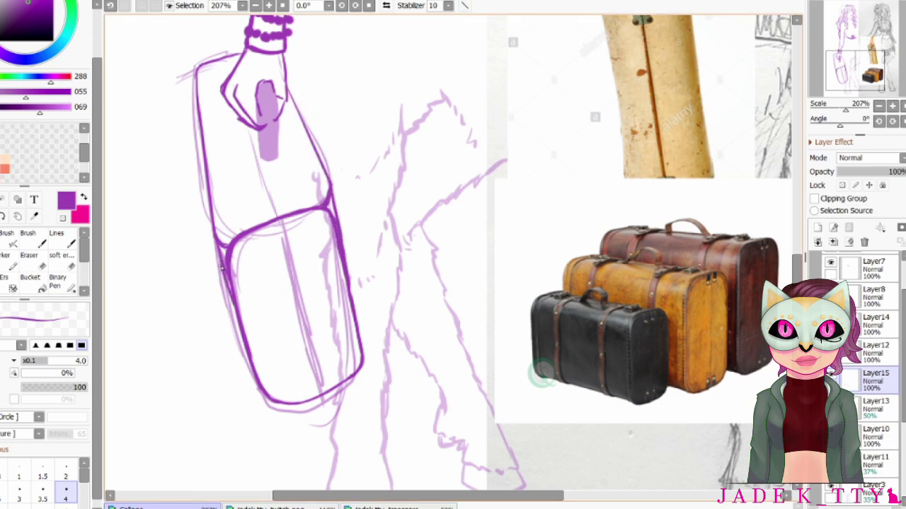
- Fill in the suitcase's corner joints and redraw its outer edge nearest the legs with a cleaner, thinner line
key(e)
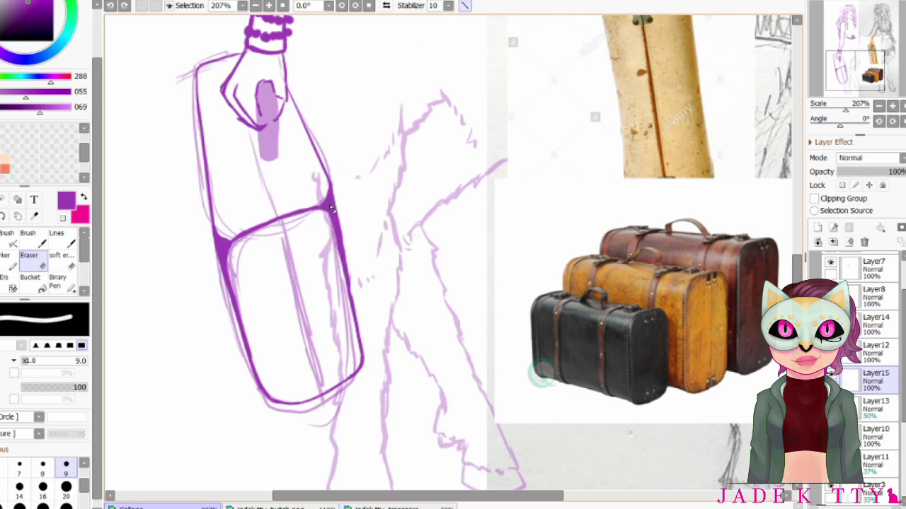
key(n)
drag(333, 211, 365, 368)
key(e)
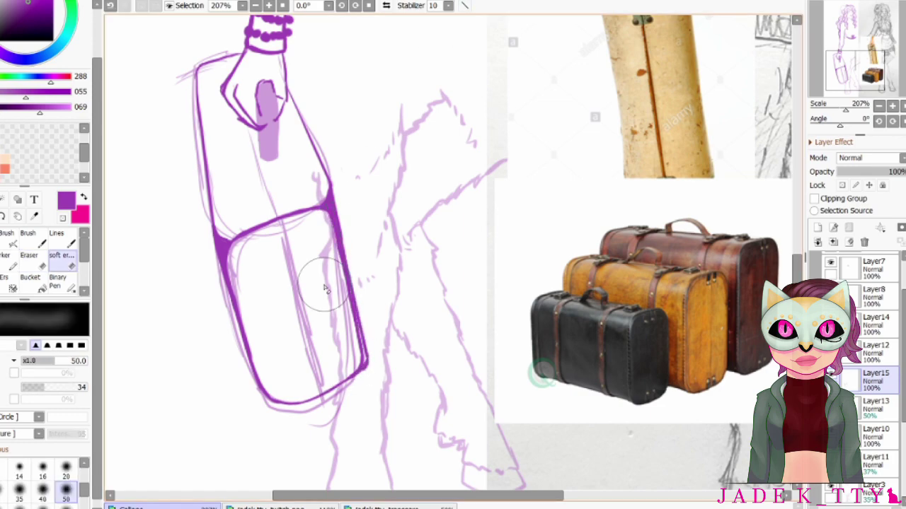
drag(354, 332, 341, 273)
key(n)
drag(365, 358, 351, 382)
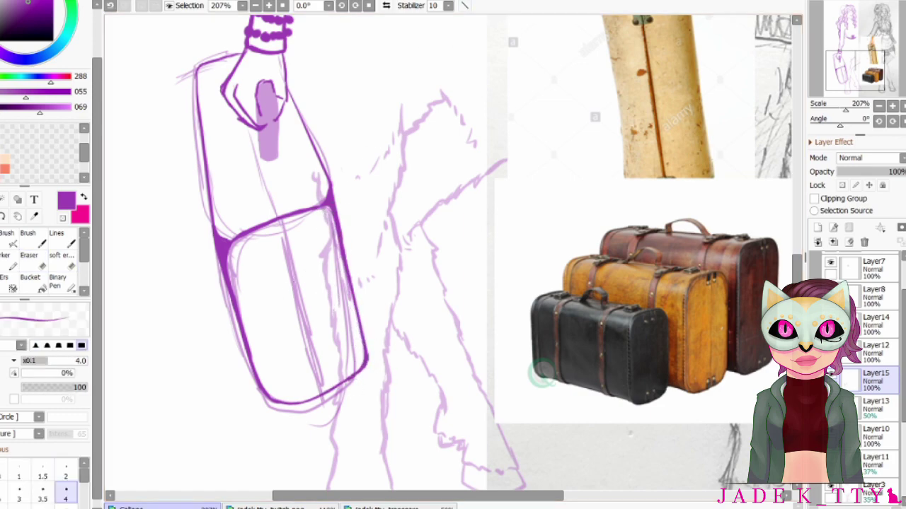
- Draw the suitcase's centre seam on Layer15 from below the hand down along the lower side
key(e)
key(n)
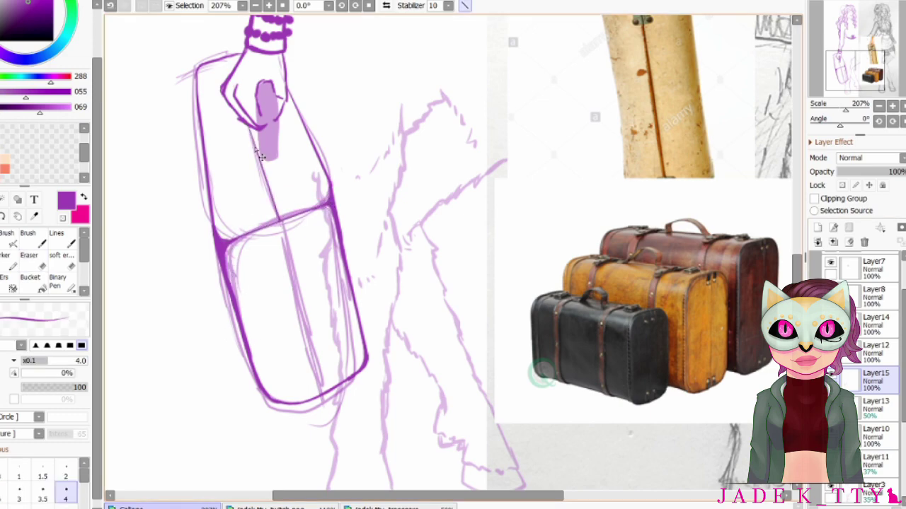
scroll(562, 295, up, 3)
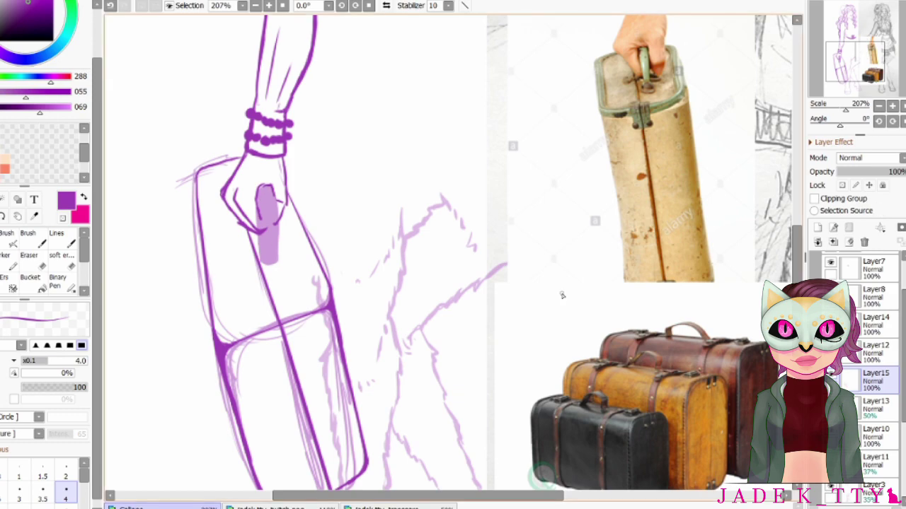
- Fill in the suitcase's handle with a ring at its base and draw the two buckled straps on its upper face
mouse_move(271, 249)
mouse_down()
mouse_move(261, 195)
mouse_move(282, 247)
mouse_up()
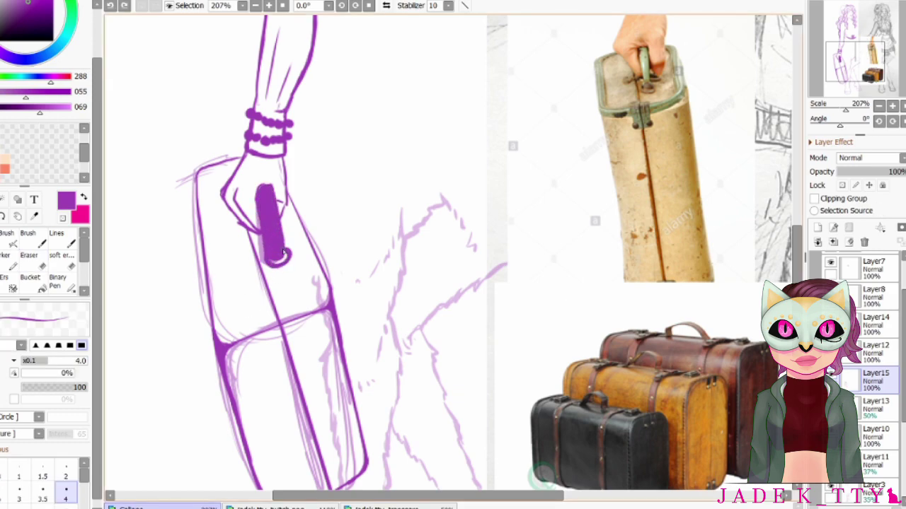
mouse_move(229, 311)
mouse_down()
mouse_move(315, 285)
mouse_move(230, 307)
mouse_up()
key(ctrl+z)
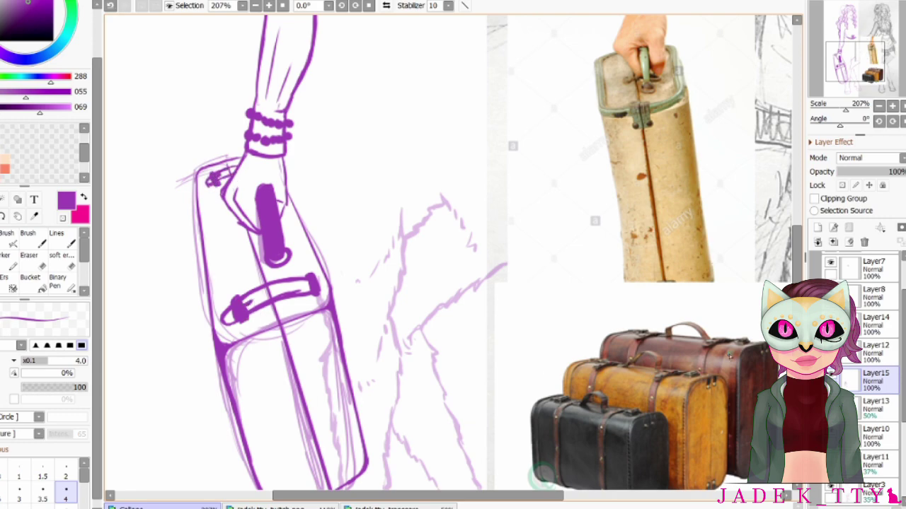
- Redraw the suitcase's lower edge, centre seam and fold line with straight strokes, adding small rivets near the corners
scroll(425, 287, down, 2)
drag(277, 429, 365, 394)
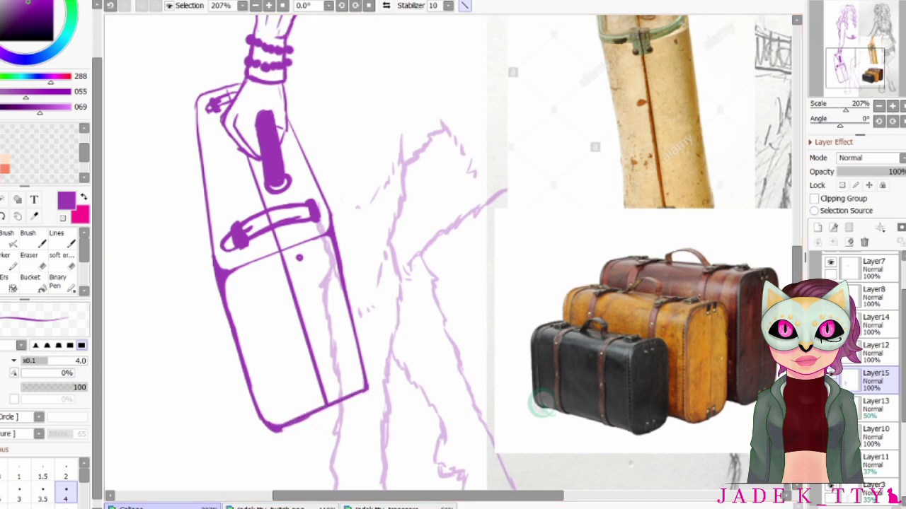
drag(279, 251, 323, 406)
mouse_move(327, 232)
mouse_down()
mouse_move(225, 274)
mouse_move(218, 263)
mouse_up()
scroll(332, 394, down, 5)
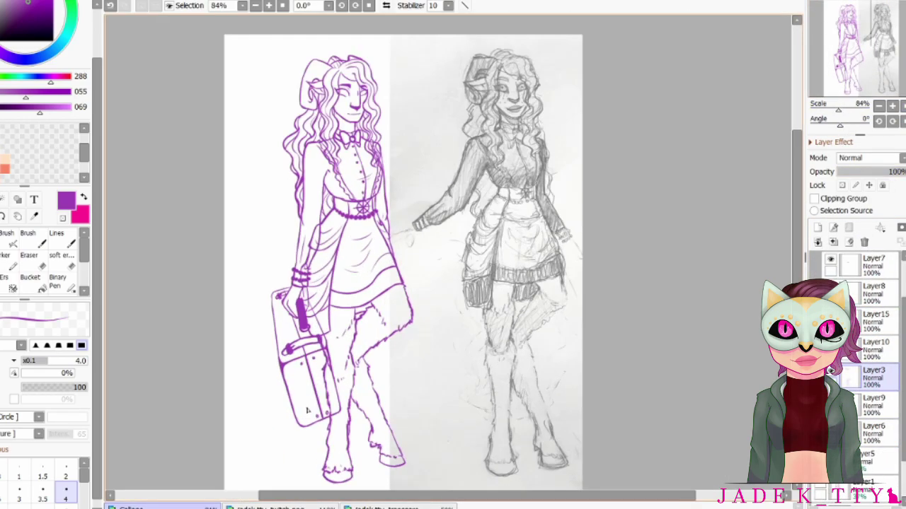
- Shrink the suitcase linework slightly on Layer10 and move it up under the hand
scroll(308, 410, up, 4)
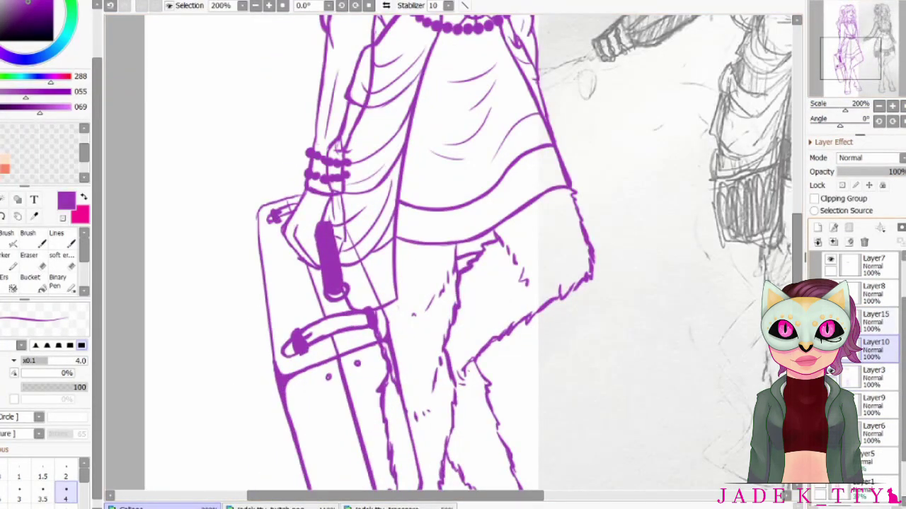
key(ctrl+t)
drag(300, 281, 301, 272)
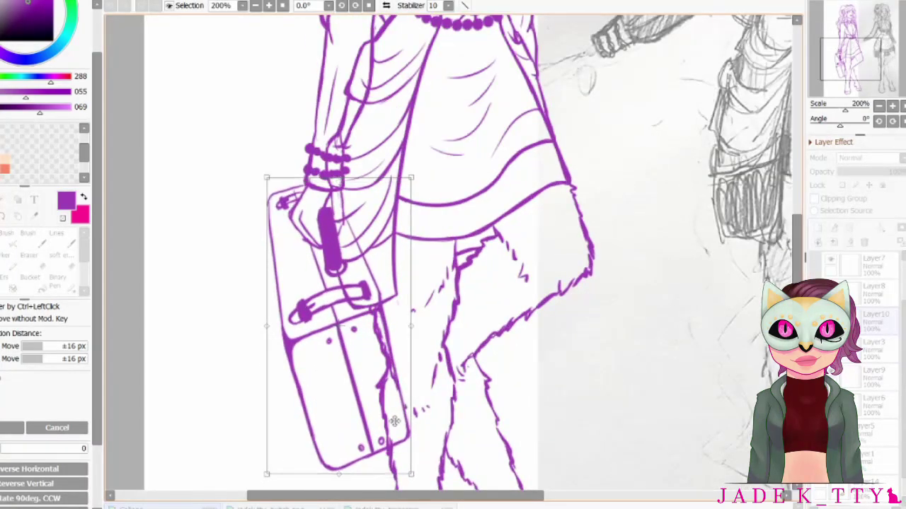
key(Return)
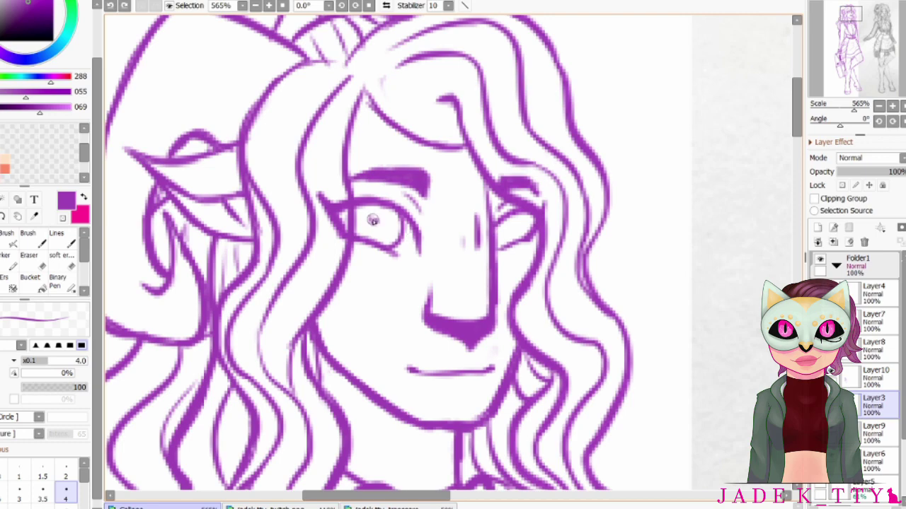
- Draw round irises and pupils in both eyes on Layer3 and fill in dark markings at the eye corners
drag(402, 225, 410, 287)
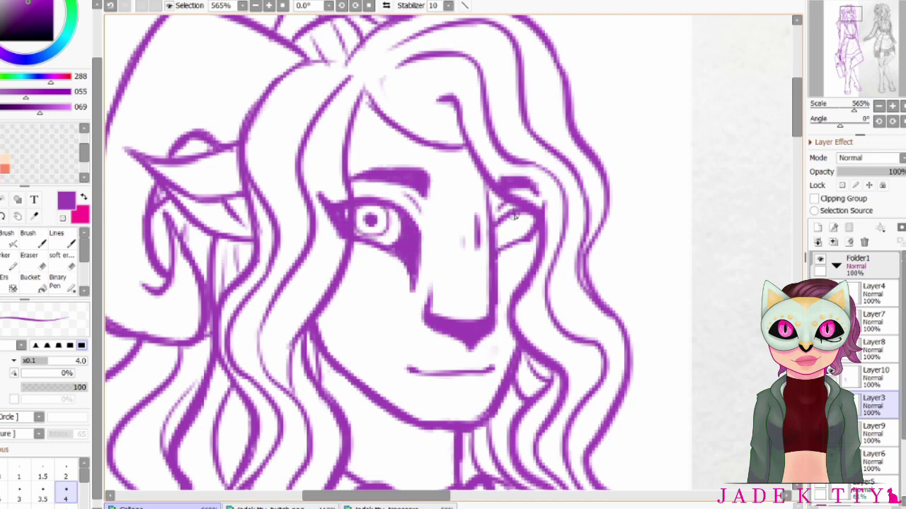
scroll(503, 240, down, 1)
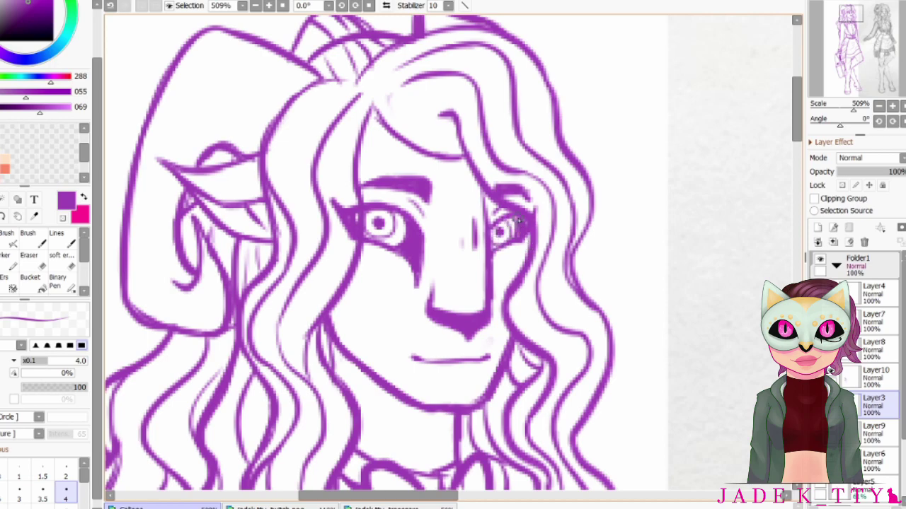
scroll(439, 258, down, 2)
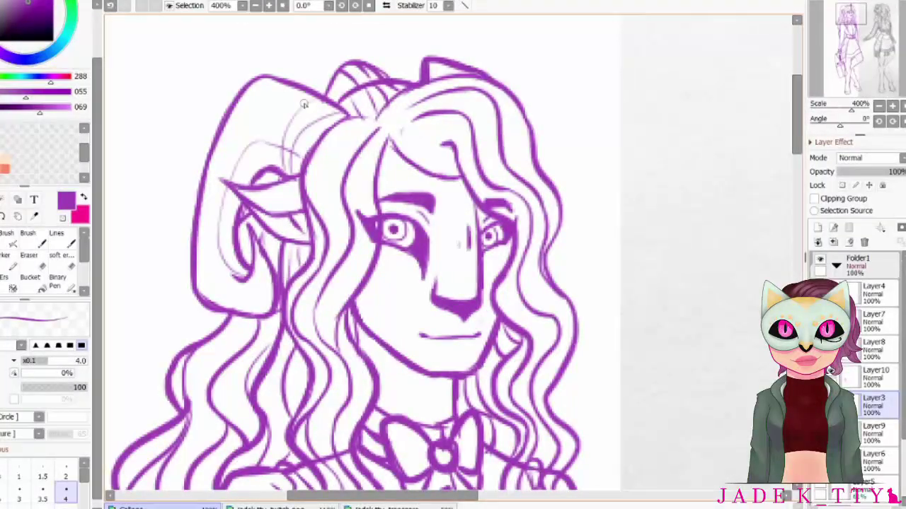
- Draw thin curved ridge lines across the ram horn on Layer3, following its curl around the ear
drag(304, 105, 260, 167)
drag(263, 92, 241, 168)
scroll(283, 163, down, 3)
scroll(283, 163, up, 2)
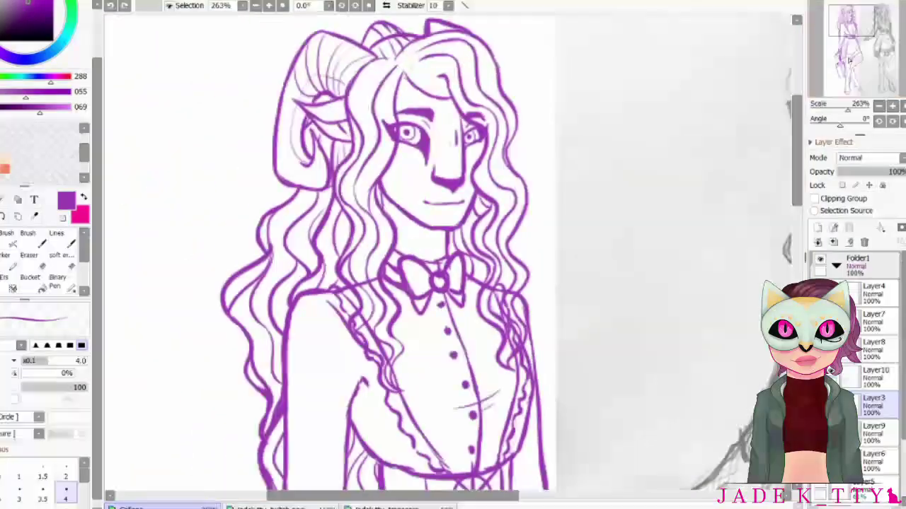
scroll(316, 172, down, 2)
- Dot small round freckles over the cheeks and nose and draw fuller lips
scroll(424, 169, up, 3)
click(426, 157)
click(416, 167)
click(429, 180)
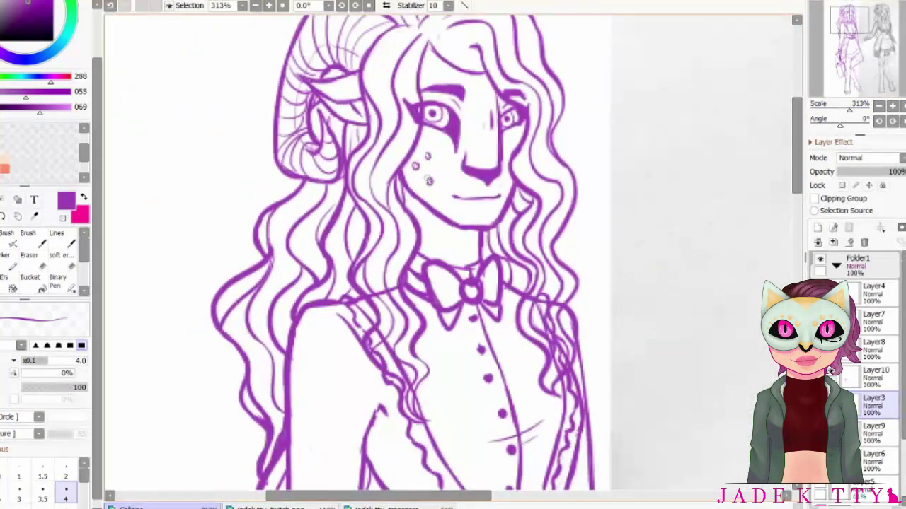
scroll(488, 162, up, 1)
drag(467, 157, 524, 151)
scroll(489, 163, down, 2)
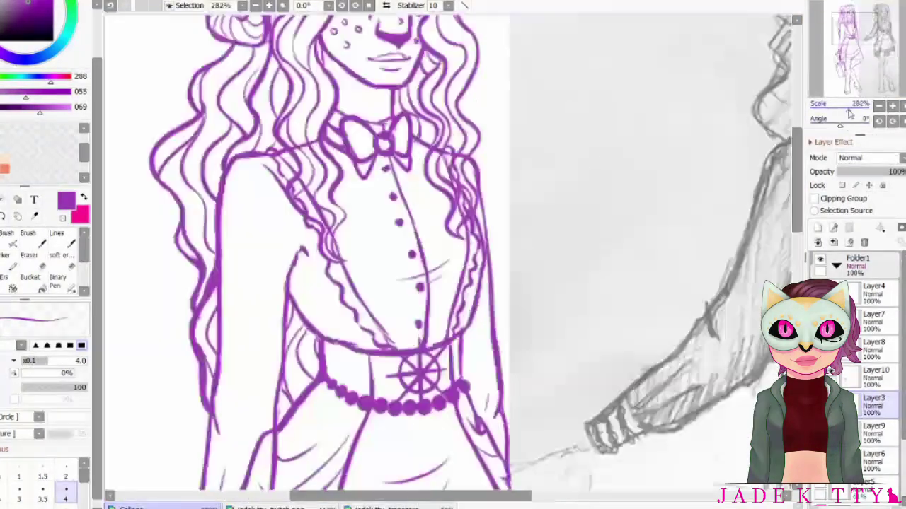
- Draw the shadow edge below the jaw and hatch the shaded area of the neck
scroll(488, 163, up, 2)
drag(422, 169, 482, 215)
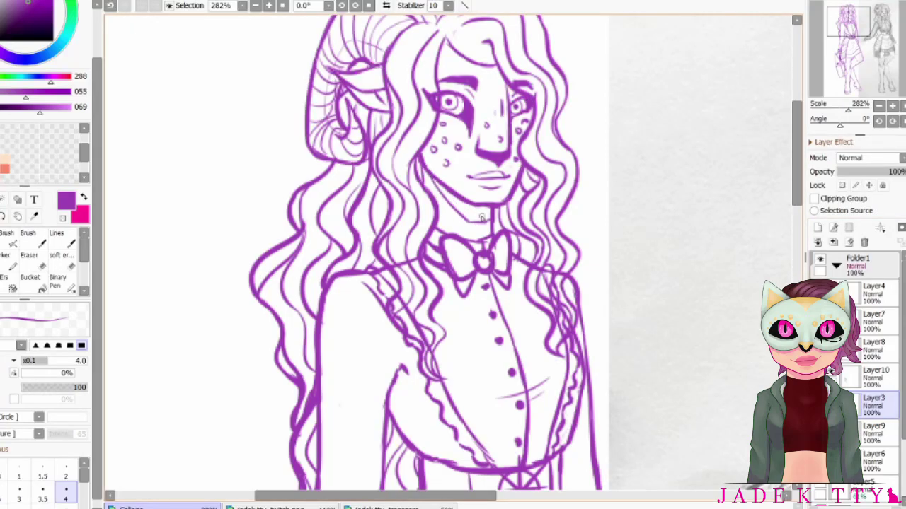
drag(443, 189, 468, 220)
drag(474, 203, 485, 222)
scroll(481, 219, down, 3)
scroll(481, 218, up, 4)
scroll(509, 240, down, 4)
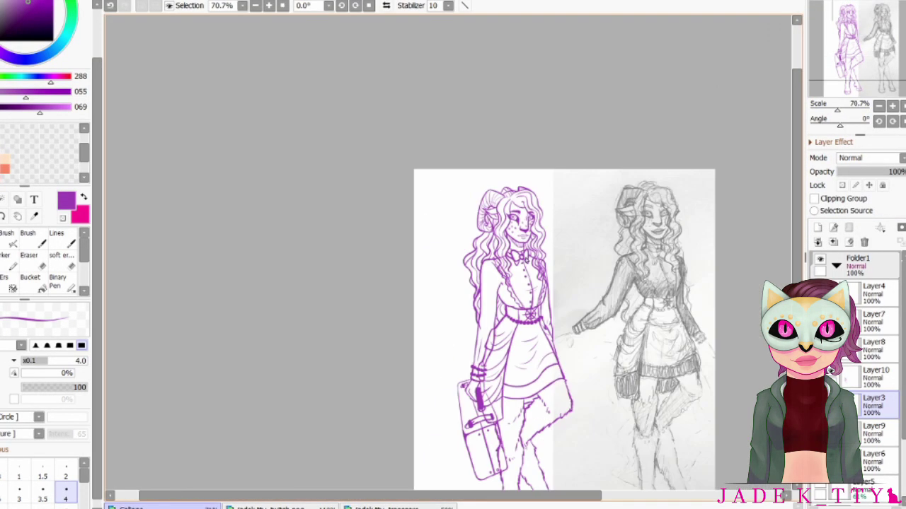
- Hide the pencil sketch and move the whole Folder1 drawing to the middle of the canvas
scroll(678, 62, up, 1)
click(857, 262)
key(ctrl+t)
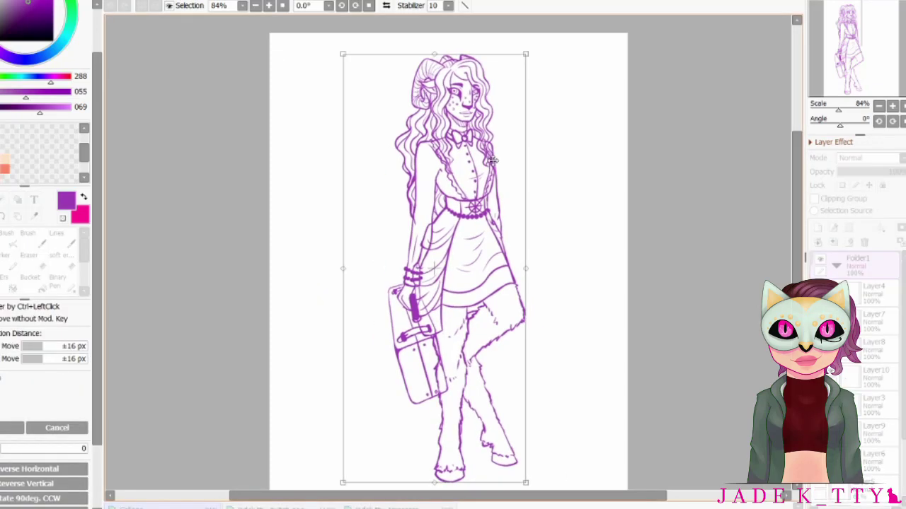
key(Escape)
- Select the area around the figure, invert the selection and fill the silhouette grey on a new Layer15 at 47% opacity
key(w)
click(609, 247)
scroll(610, 247, up, 8)
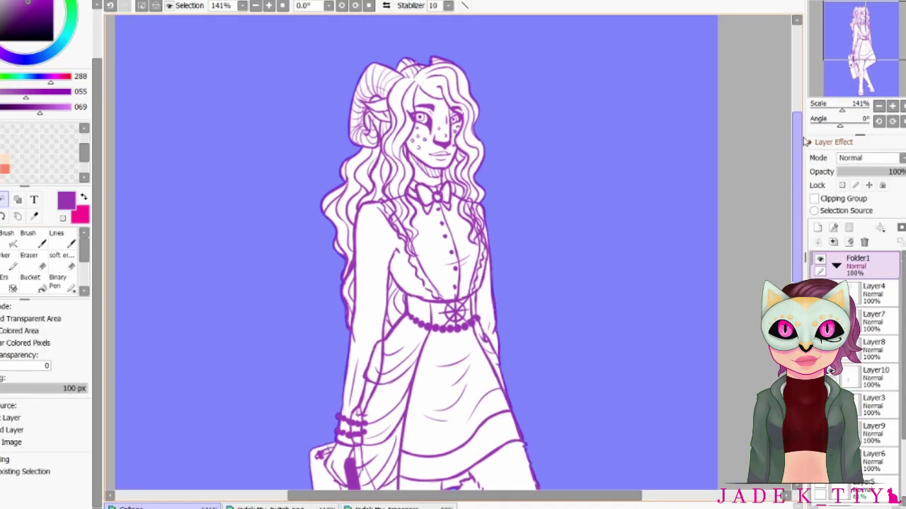
scroll(558, 496, down, 8)
key(ctrl+i)
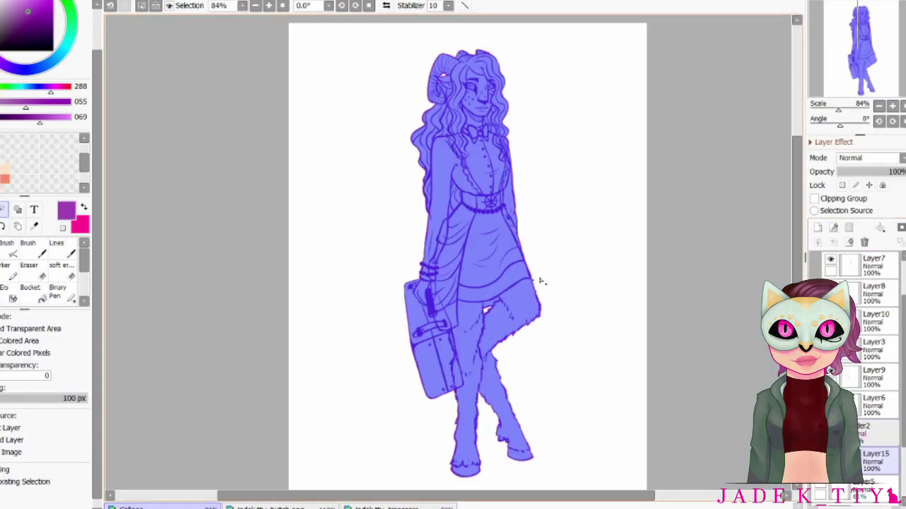
key(b)
click(678, 249)
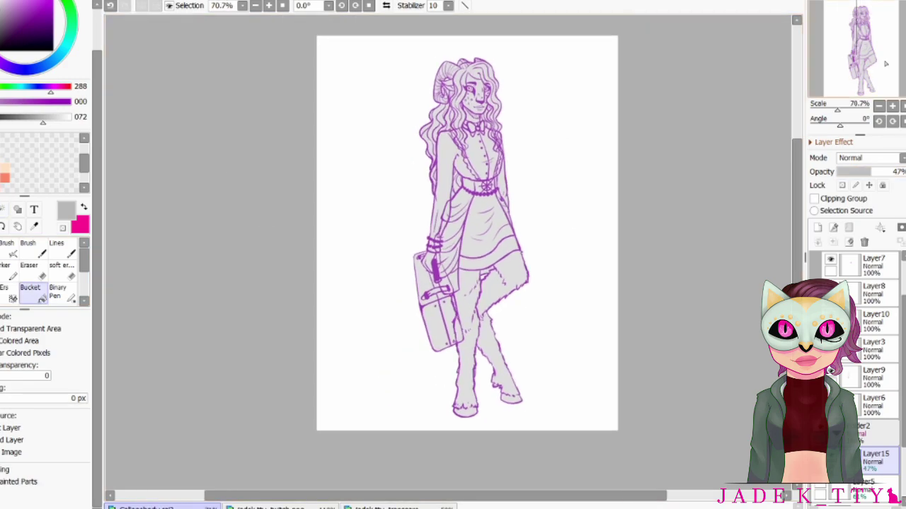
- Paste the spotted deer reference photo and resize it into the canvas's upper right corner
key(ctrl+v)
key(ctrl+t)
drag(279, 238, 516, 101)
key(Return)
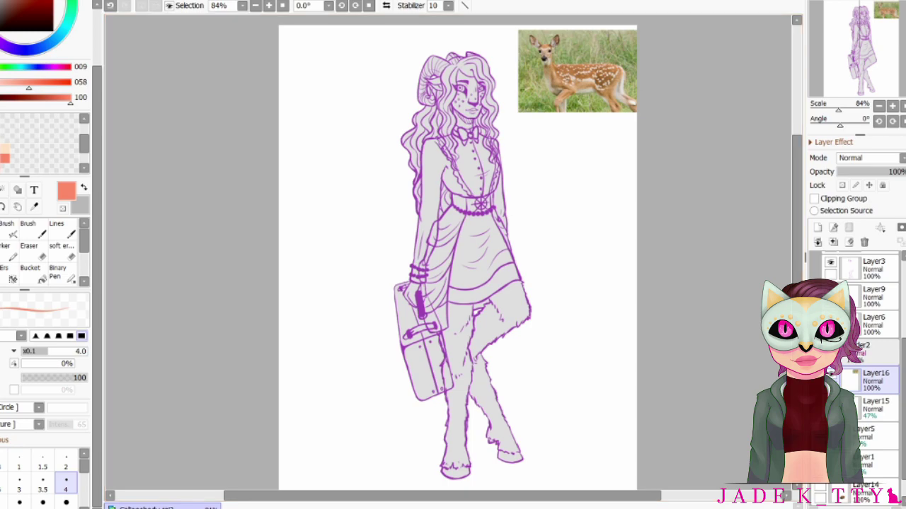
- Add Layer17 above the grey silhouette and paint the face, neck and hand in pale peach
scroll(655, 237, up, 2)
key(ctrl+shift+n)
scroll(727, 233, up, 3)
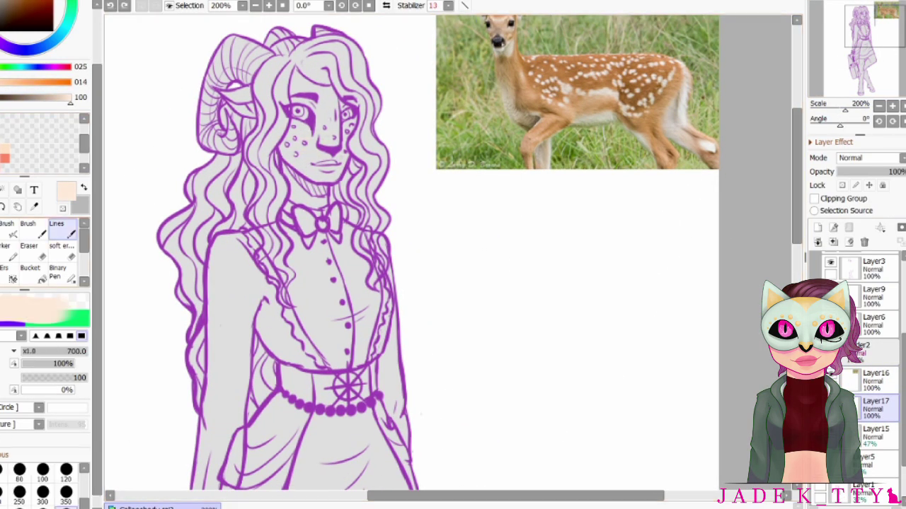
scroll(854, 87, down, 3)
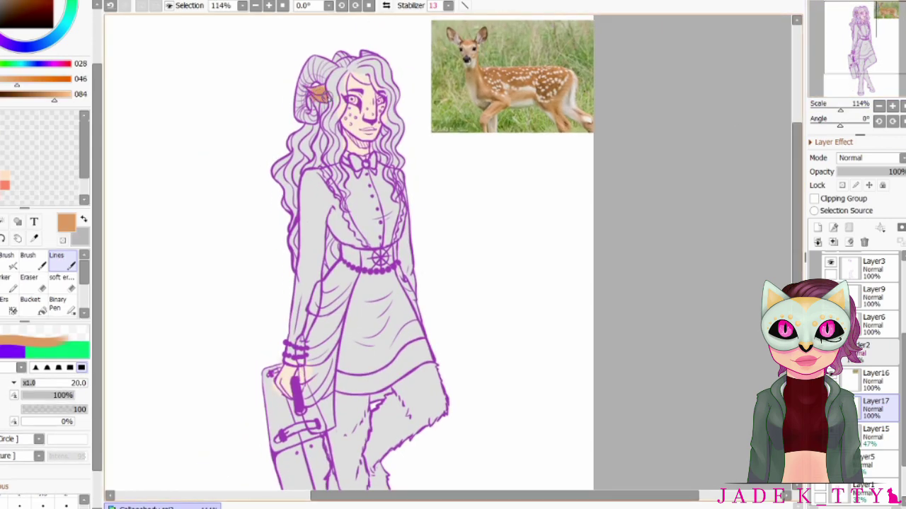
- Colour the deer-like ear tan on Layer17, with a lighter peach tone toward the hair
drag(311, 83, 332, 107)
scroll(223, 152, up, 1)
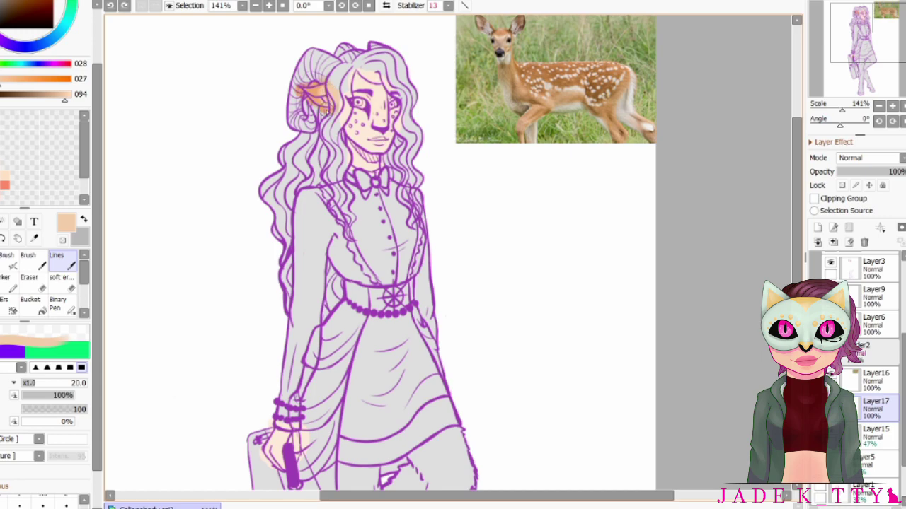
drag(306, 89, 320, 93)
- Paint both furry legs tan on Layer17, clipping it to the grey Layer15 raised to 100% opacity
scroll(368, 283, down, 5)
drag(353, 297, 375, 439)
click(875, 433)
drag(877, 172, 904, 172)
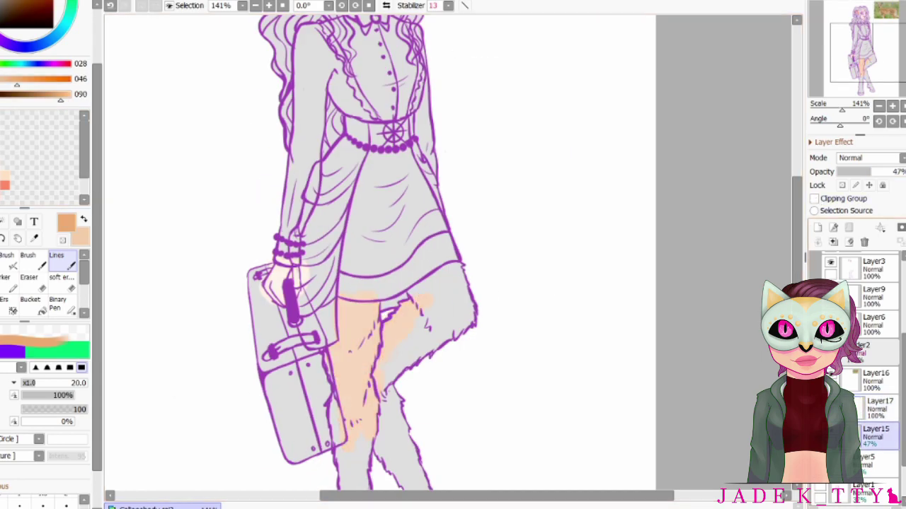
drag(464, 276, 476, 340)
click(880, 407)
click(814, 199)
scroll(399, 323, down, 3)
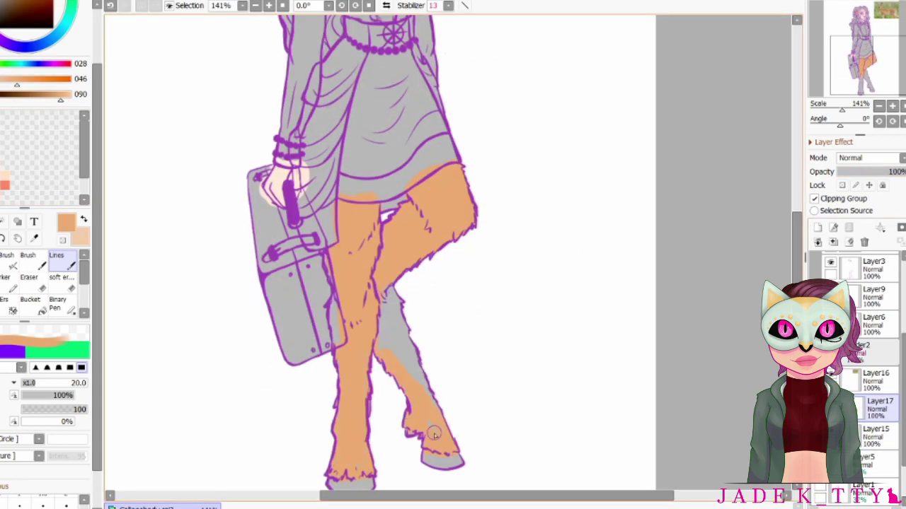
scroll(343, 251, up, 5)
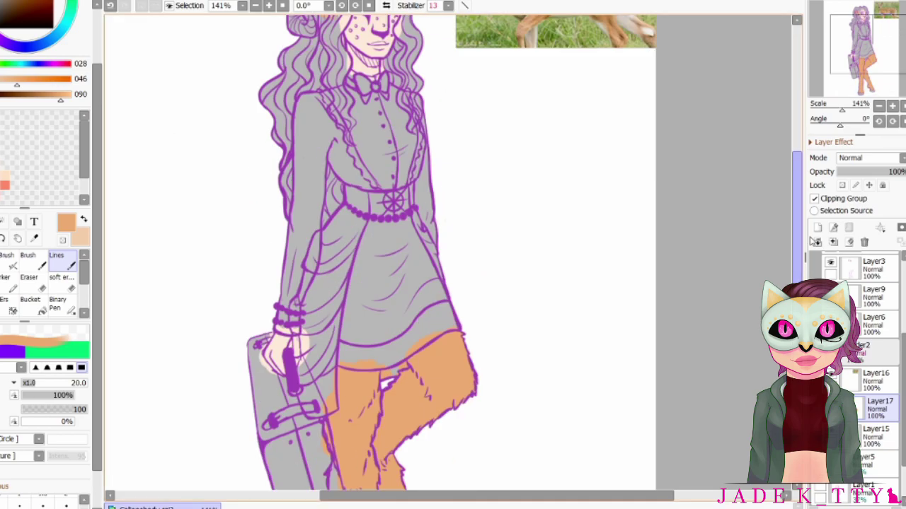
- Add a clipped Layer18 and repaint the face and neck on Layer17 in a warmer peach
click(14, 138)
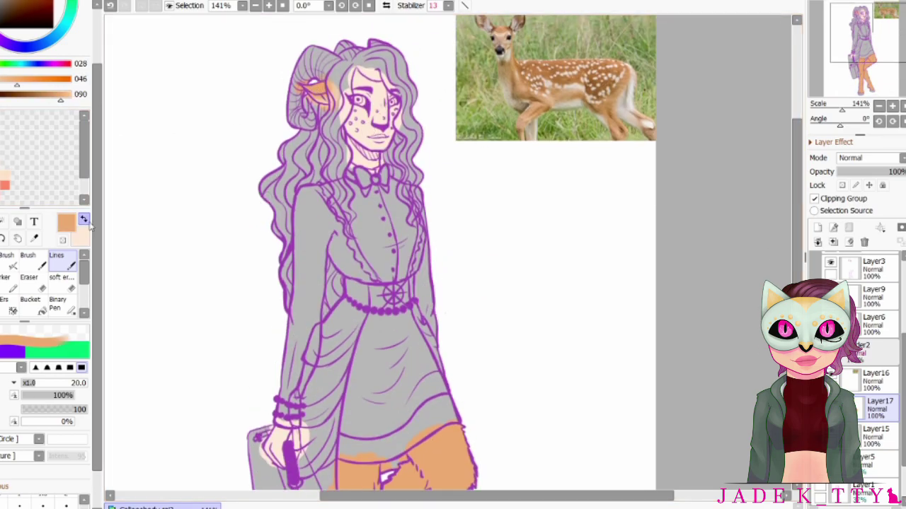
scroll(368, 283, down, 3)
click(818, 227)
scroll(382, 248, up, 5)
scroll(318, 142, up, 3)
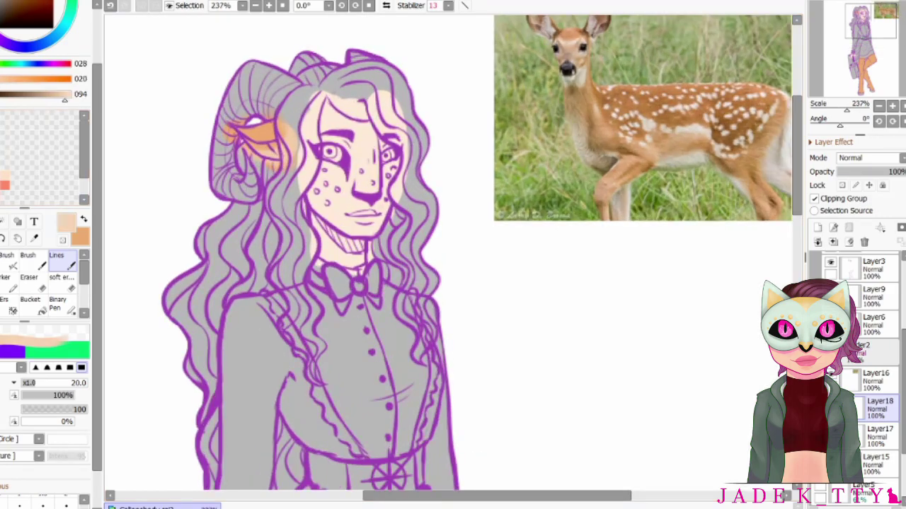
click(880, 433)
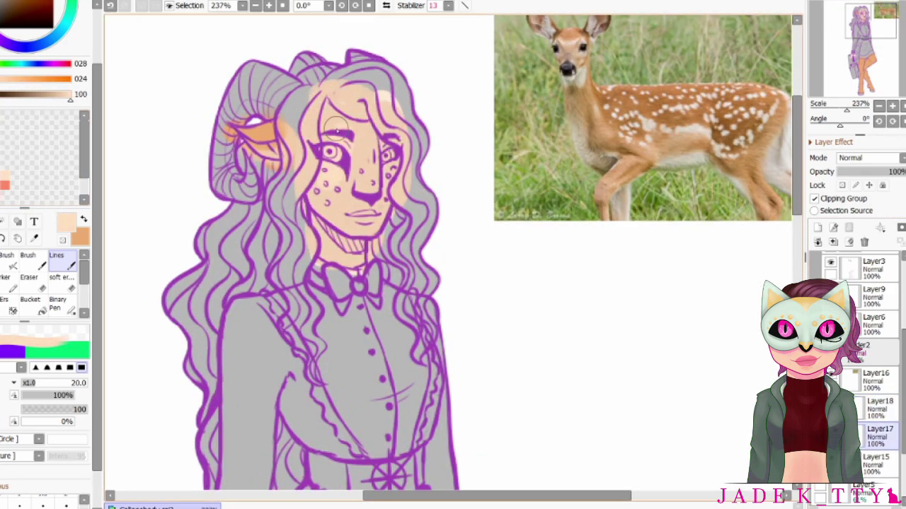
drag(319, 96, 354, 177)
scroll(212, 176, up, 1)
- Repaint the fur of both legs tan on Layer17, from the skirt hem down to the hooves
scroll(400, 183, down, 3)
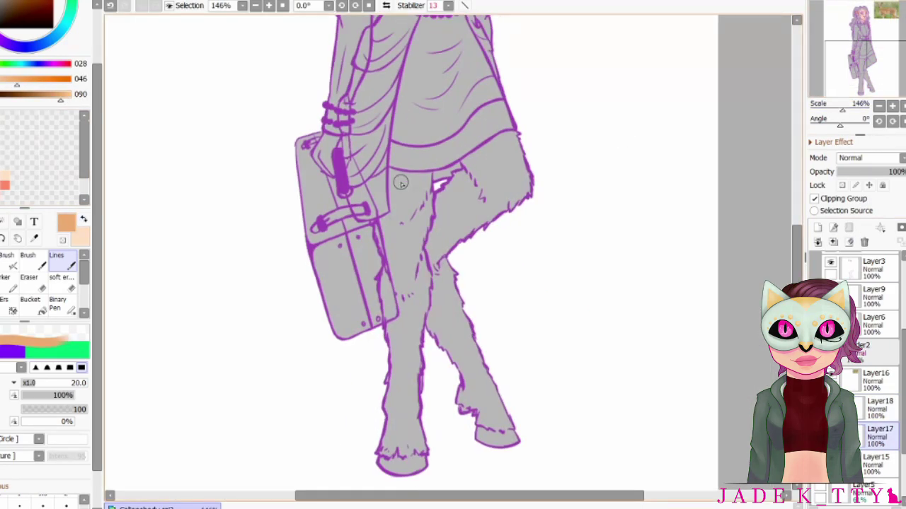
click(508, 426)
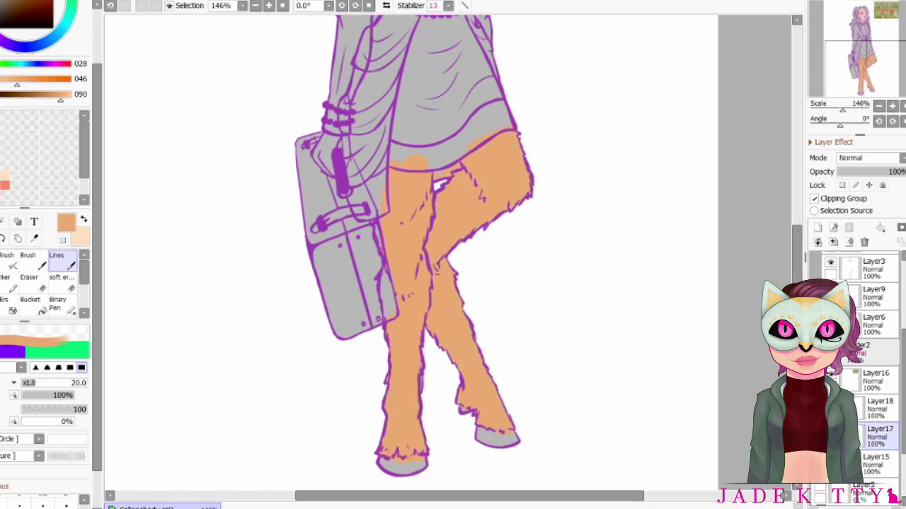
scroll(417, 247, up, 2)
scroll(505, 365, up, 8)
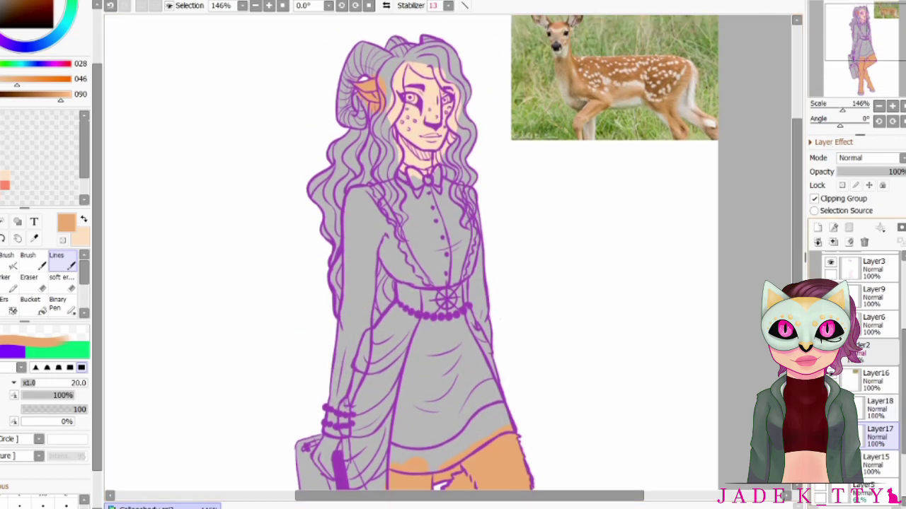
- Choose a dark red and colour the crown and the long front lock beside the horn on Layer18
click(877, 406)
click(14, 163)
drag(388, 60, 382, 197)
click(36, 47)
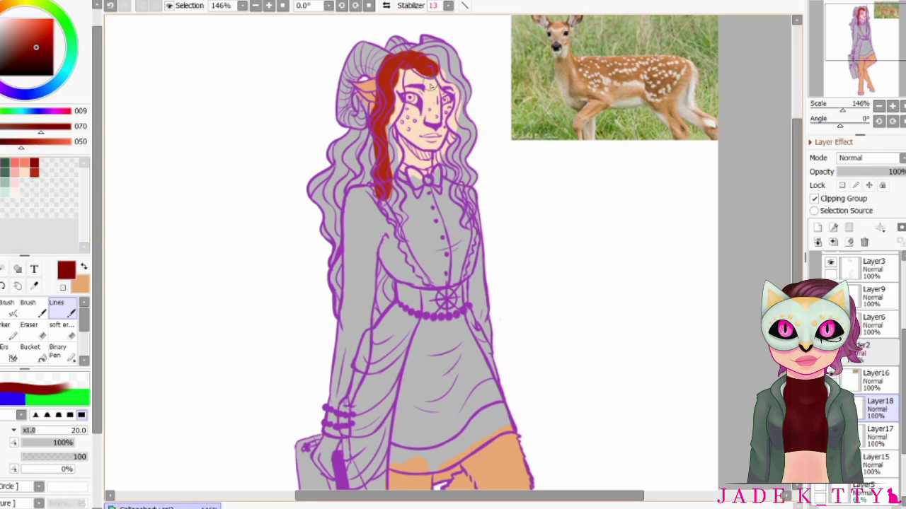
drag(424, 49, 375, 141)
drag(386, 81, 403, 245)
- Colour the long wavy hair behind the horn and down the back dark red, filling gaps beside the face
drag(346, 120, 319, 205)
drag(333, 184, 329, 269)
drag(368, 190, 332, 318)
drag(401, 110, 401, 145)
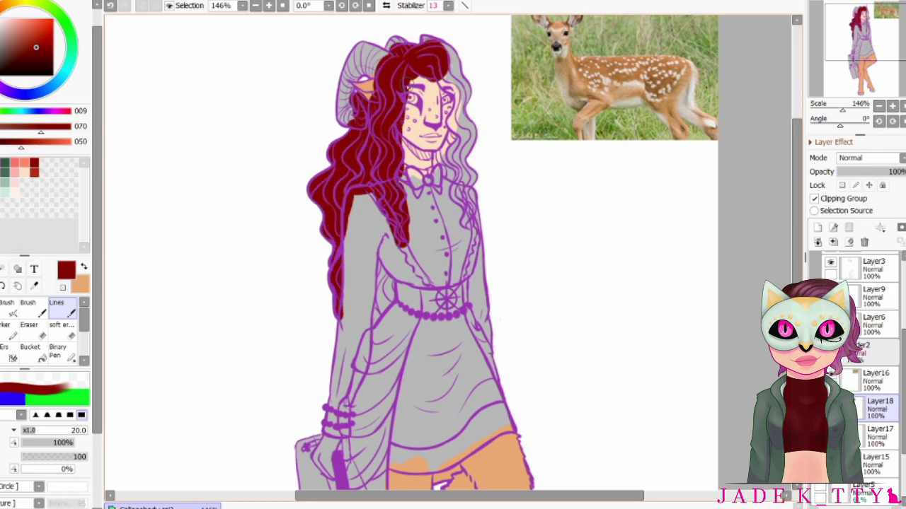
- Colour the hair visible between arm and waist and the locks on the face's far side dark red
drag(393, 245, 367, 332)
drag(431, 42, 474, 234)
drag(460, 119, 473, 185)
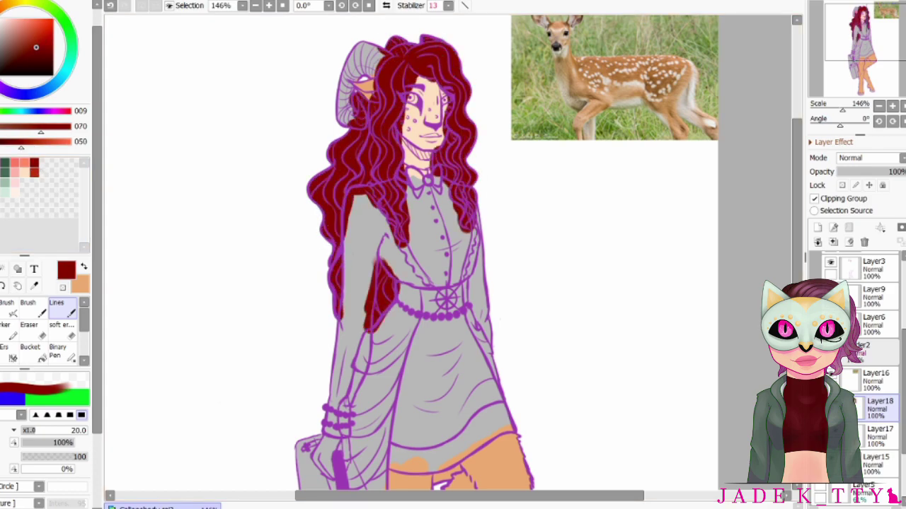
- Colour the ridged horn pale beige on a new clipped layer, Layer19, and clean up the paint outside its outline
key(e)
mouse_move(21, 142)
mouse_down()
mouse_move(45, 140)
mouse_move(37, 126)
mouse_up()
scroll(657, 216, down, 2)
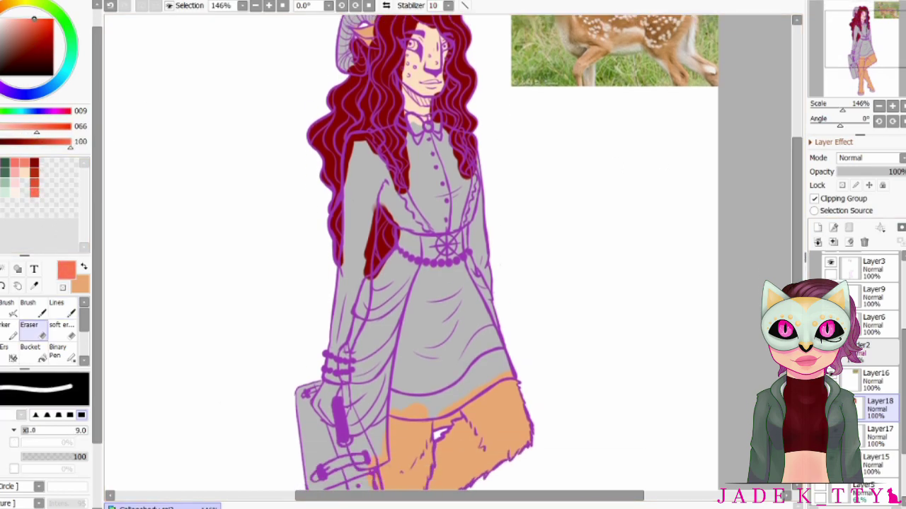
scroll(411, 255, up, 3)
click(817, 227)
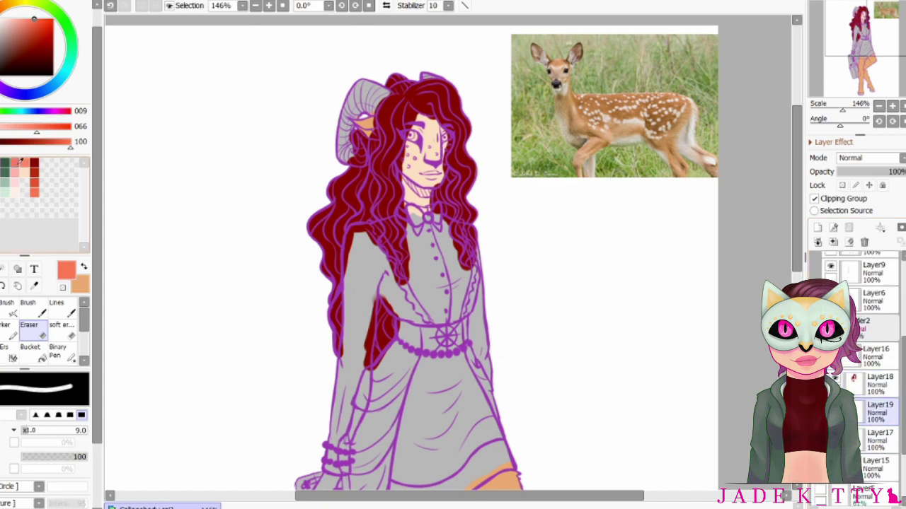
click(52, 55)
key(n)
mouse_move(354, 85)
mouse_down()
mouse_move(368, 114)
mouse_move(346, 141)
mouse_move(317, 148)
mouse_up()
alt+click(347, 152)
key(ctrl+z)
key(e)
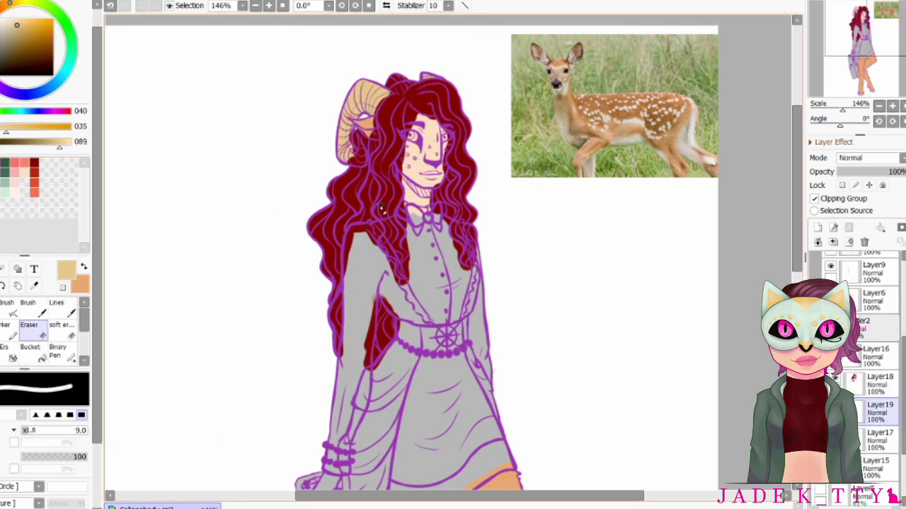
- Colour both hooves dark brown on Layer19
scroll(498, 200, down, 2)
scroll(499, 199, down, 5)
key(n)
drag(382, 397, 414, 409)
mouse_move(473, 353)
mouse_down()
mouse_move(499, 375)
mouse_move(517, 353)
mouse_up()
scroll(452, 283, up, 5)
scroll(453, 283, left, 3)
scroll(453, 283, down, 3)
scroll(453, 283, down, 3)
- Add a new layer and colour the draped overskirt, the side of the waist and the skirt's hem band very dark red
key(ctrl+shift+n)
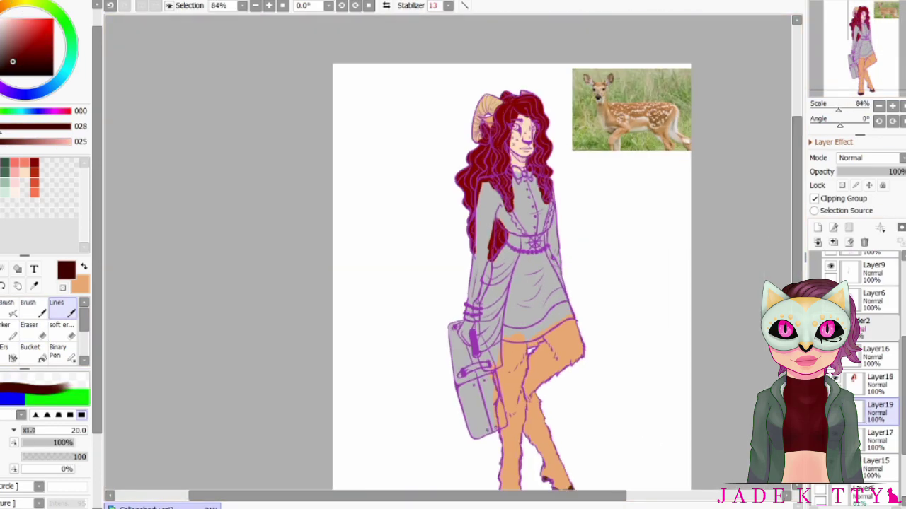
scroll(394, 249, up, 5)
mouse_move(382, 184)
mouse_down()
mouse_move(361, 312)
mouse_move(403, 162)
mouse_move(389, 262)
mouse_up()
scroll(86, 453, down, 2)
scroll(86, 454, down, 1)
drag(467, 154, 487, 211)
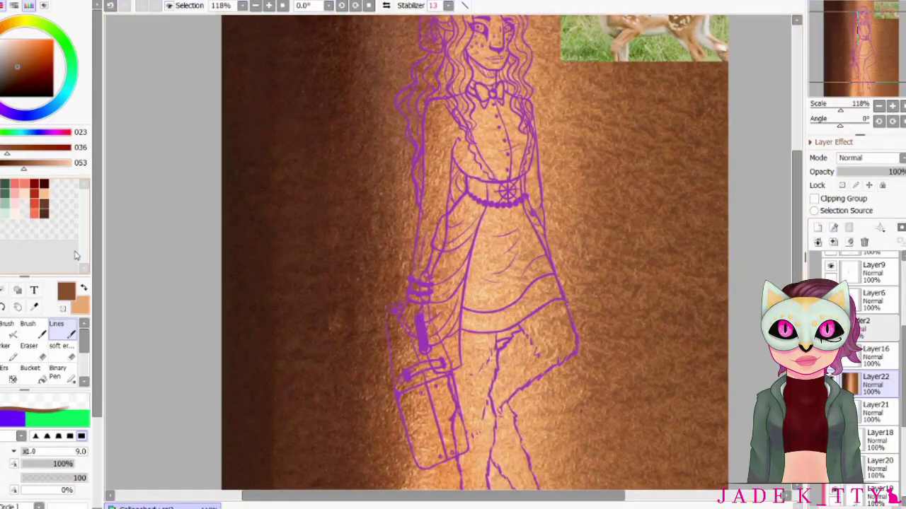
- Clear the leather texture and brown test patch, and colour the skirt's front panel and belt medium brown on Layer20
key(ctrl+z)
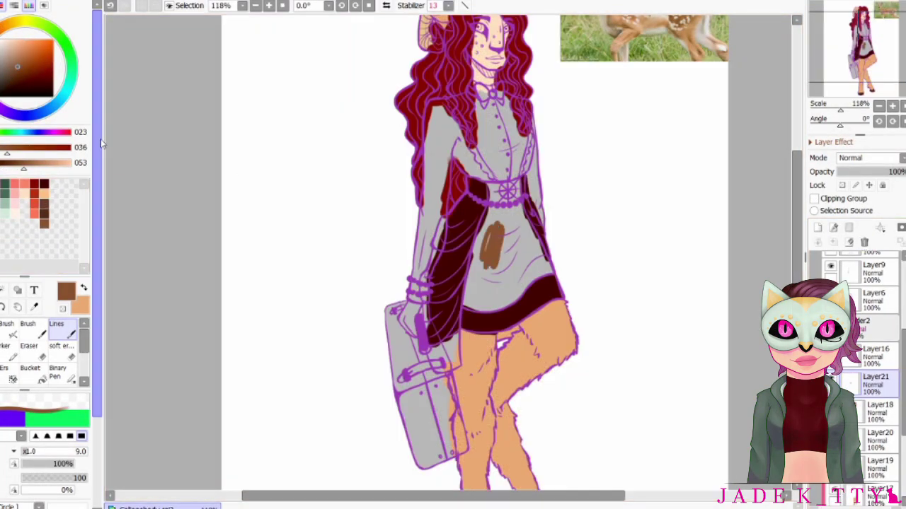
key(ctrl+z)
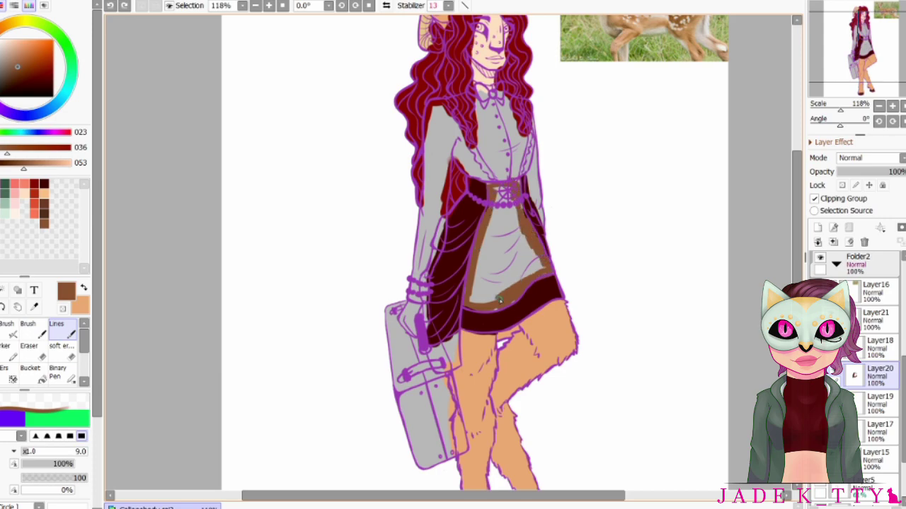
scroll(45, 283, down, 3)
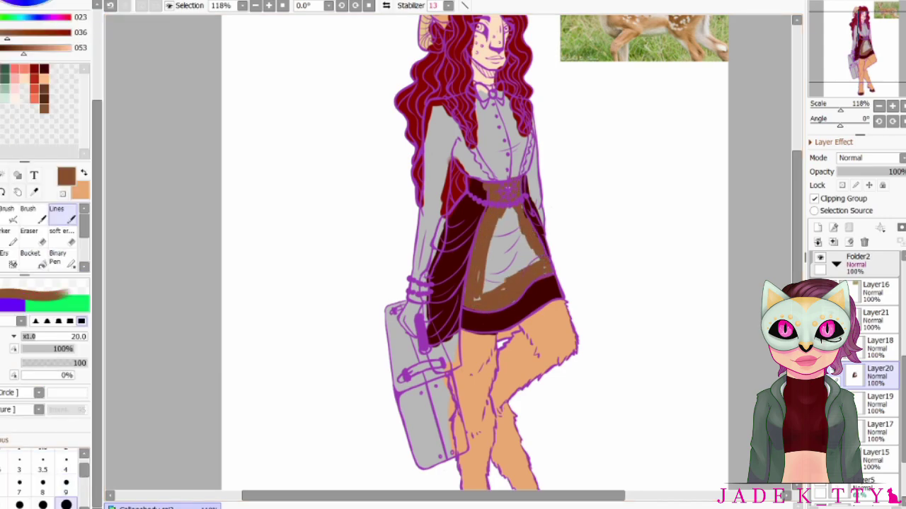
mouse_move(497, 240)
mouse_down()
mouse_move(495, 262)
mouse_move(539, 269)
mouse_up()
key(b)
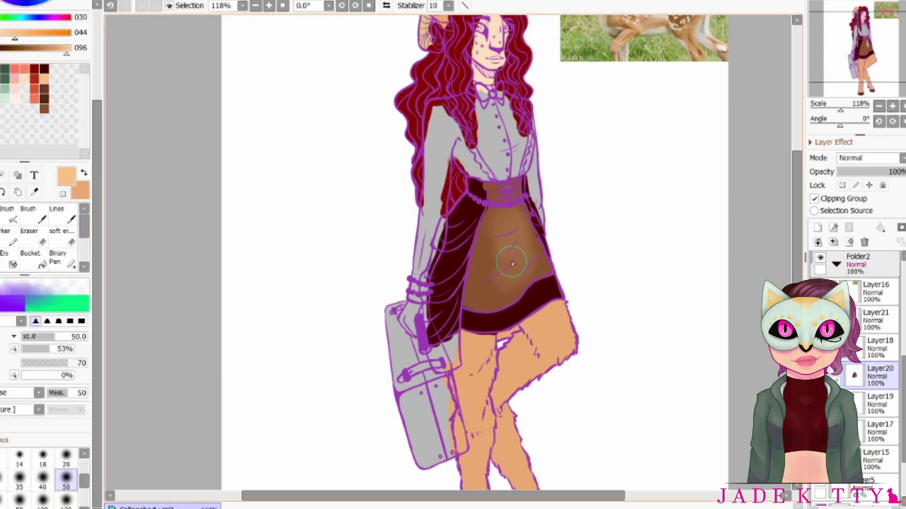
key(n)
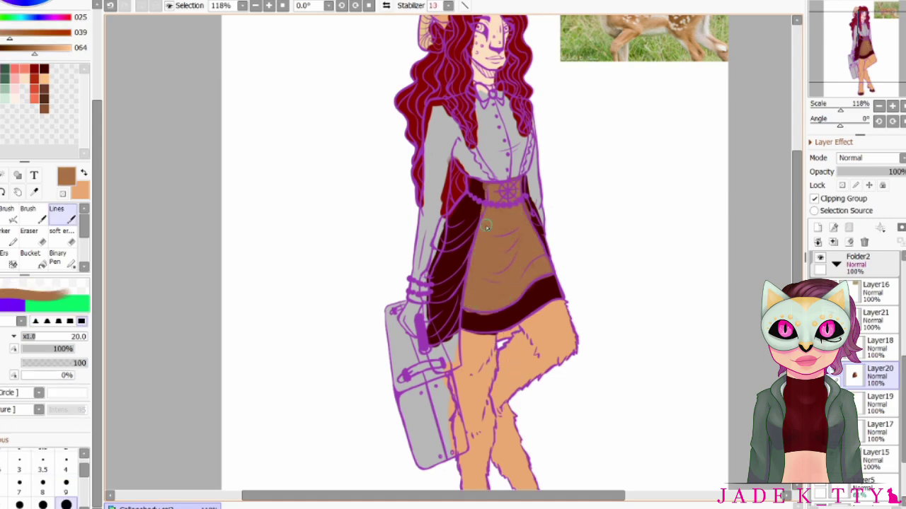
- Repaint the draped overskirt and the skirt's hem band dark crimson on Layer20
mouse_move(460, 227)
mouse_down()
mouse_move(446, 312)
mouse_move(470, 325)
mouse_up()
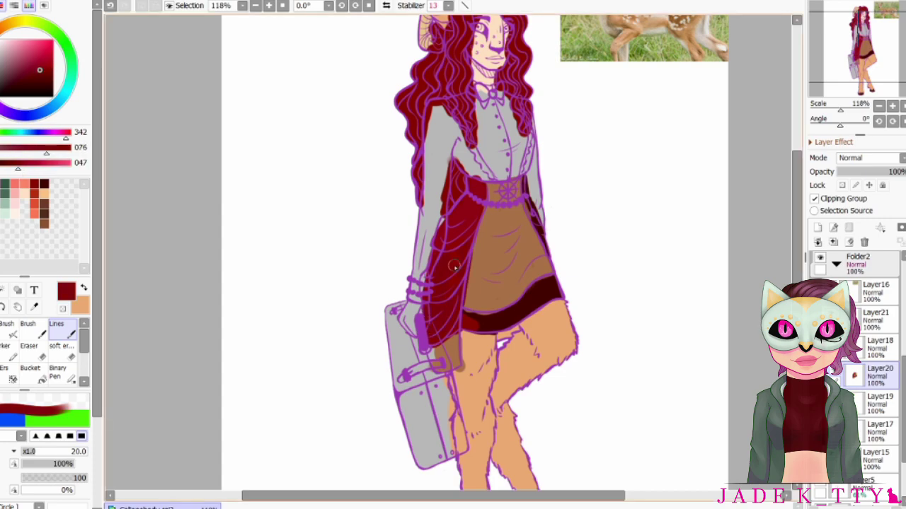
drag(467, 234, 453, 269)
mouse_move(463, 308)
mouse_down()
mouse_move(552, 293)
mouse_move(548, 252)
mouse_up()
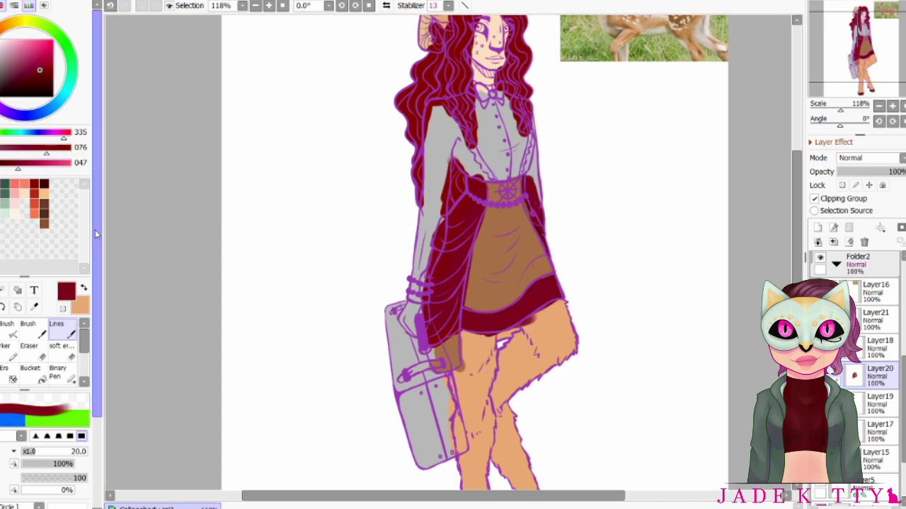
- Sample the skirt panel's brown and store it among the saved colour swatches
alt+click(492, 262)
alt+click(492, 262)
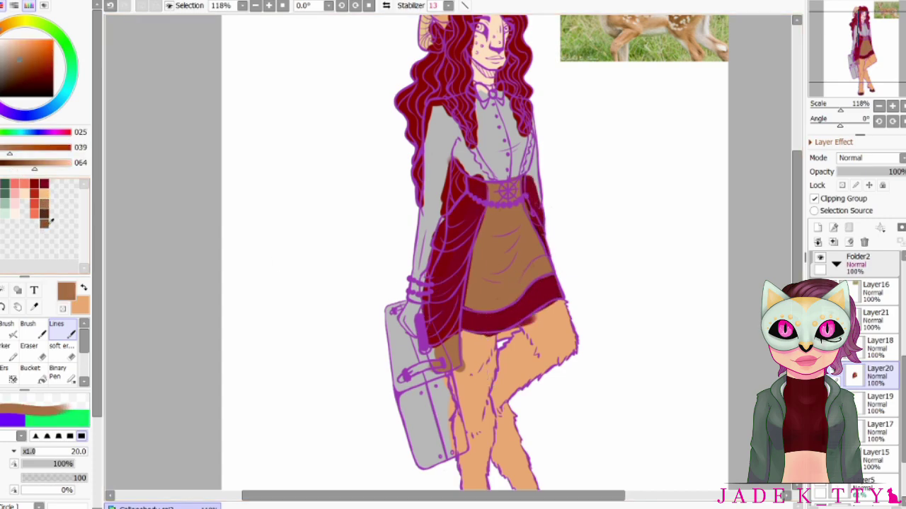
drag(492, 262, 479, 266)
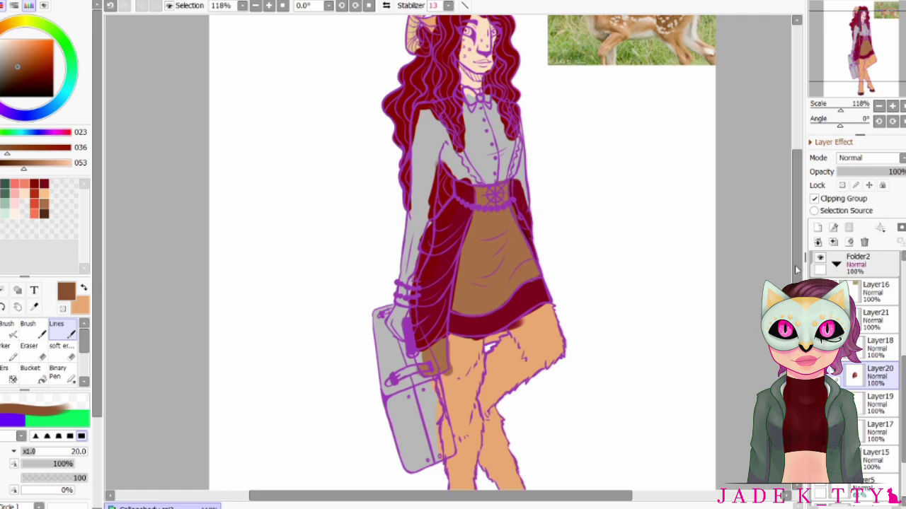
- Try colouring the blouse and sleeves light blue on Layer22
scroll(796, 270, up, 2)
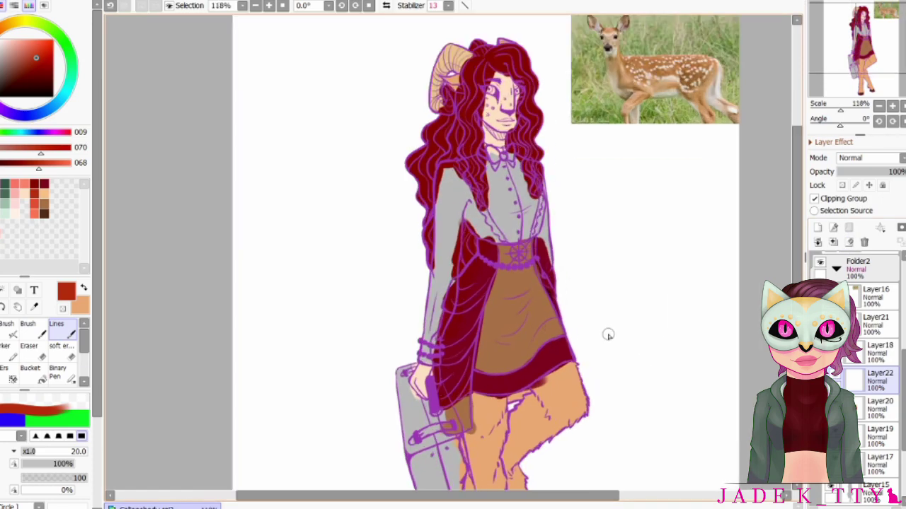
drag(21, 44, 23, 39)
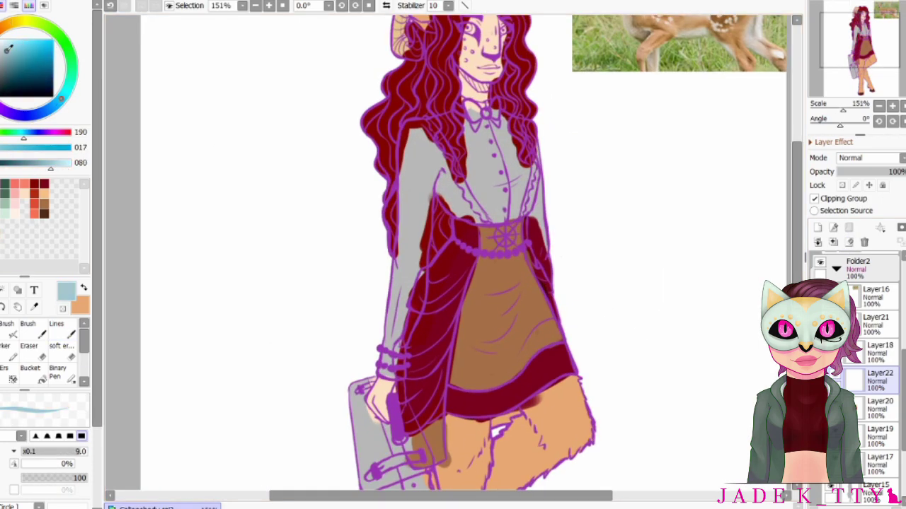
click(24, 45)
drag(435, 168, 506, 216)
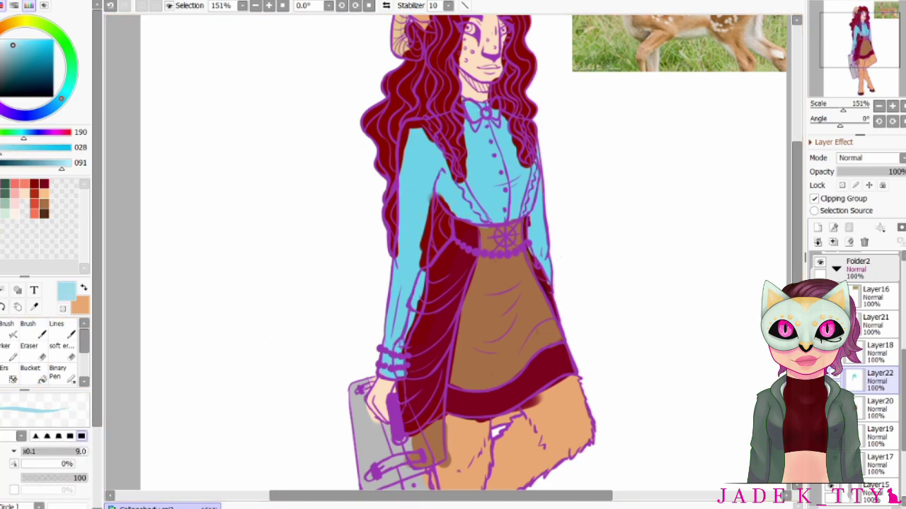
- Try golden yellow on the ruffle trim and bow tie, and undo the colours on the blouse layer
alt+click(485, 117)
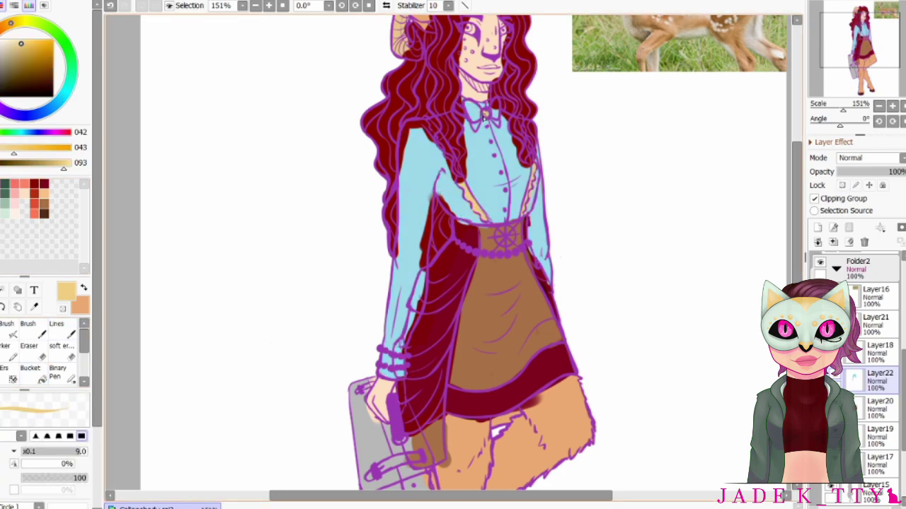
click(24, 21)
click(19, 39)
drag(468, 107, 495, 111)
scroll(492, 239, down, 1)
key(ctrl+z)
key(ctrl+z)
key(ctrl+z)
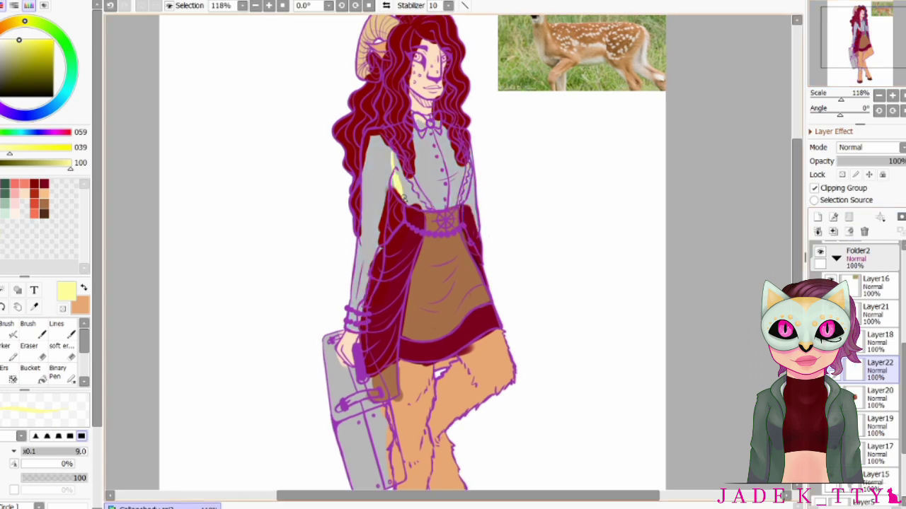
- Try the blouse in pale yellow on Layer22, with olive green and light orange on the bow tie and ruffle trim
drag(362, 264, 354, 319)
click(424, 170)
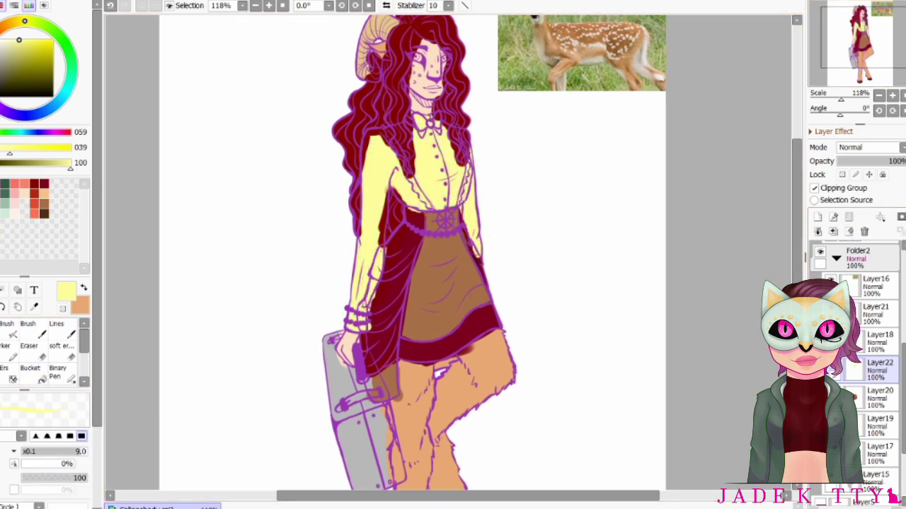
alt+click(424, 203)
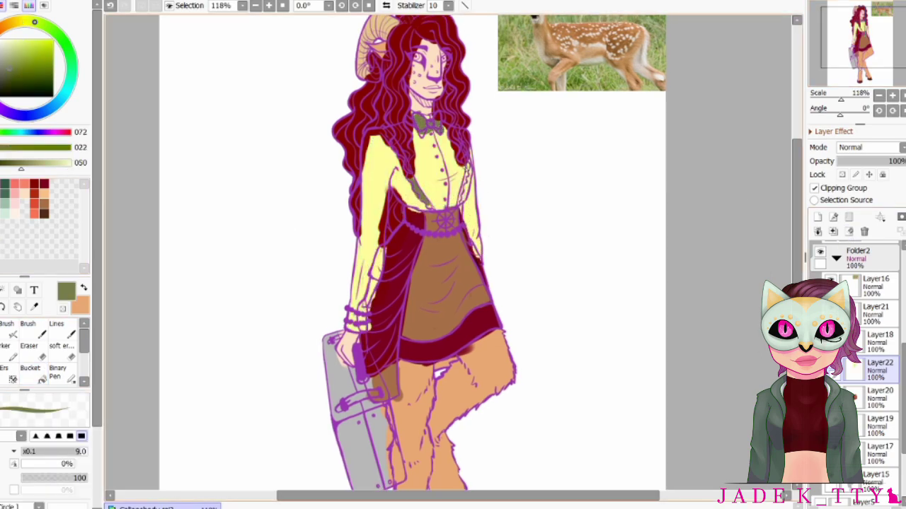
scroll(425, 203, up, 2)
alt+click(409, 173)
scroll(407, 69, down, 2)
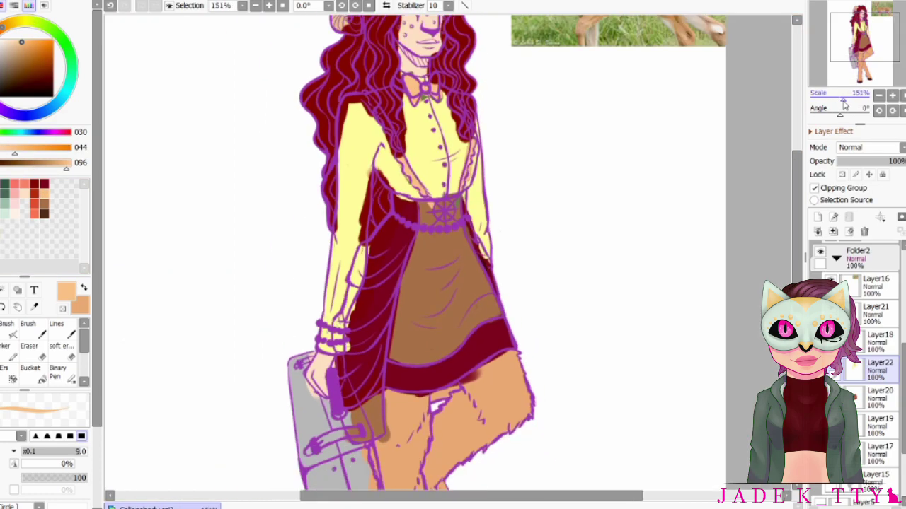
- Refill the hair on Layer18 with a darker red, keeping its transparent areas locked
click(877, 341)
alt+click(322, 180)
click(29, 368)
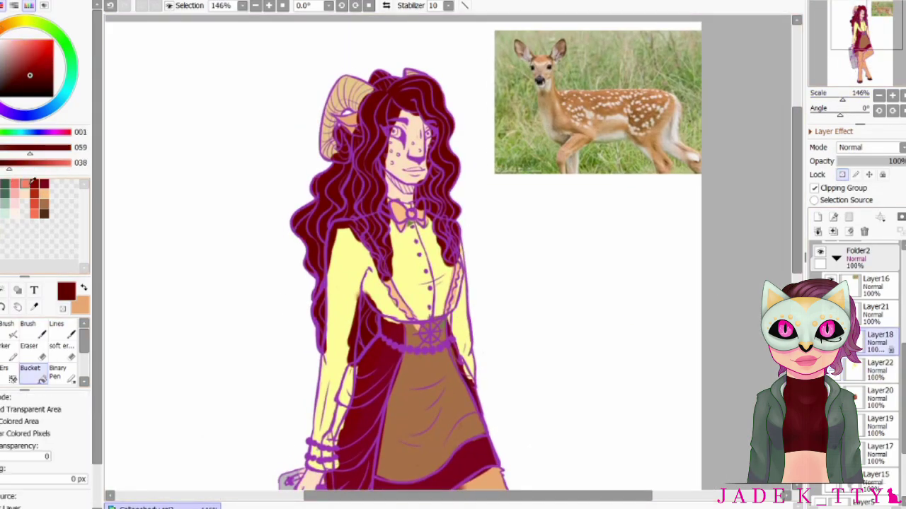
scroll(424, 248, down, 1)
- Replace the blouse colour on Layer22 with a warm off-white covering the bodice, collar and sleeves
click(877, 369)
click(34, 39)
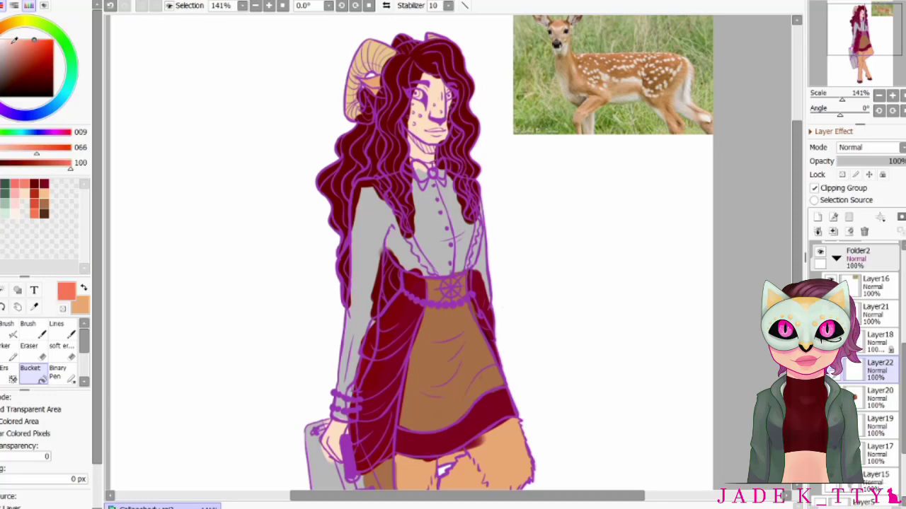
click(2, 41)
click(57, 323)
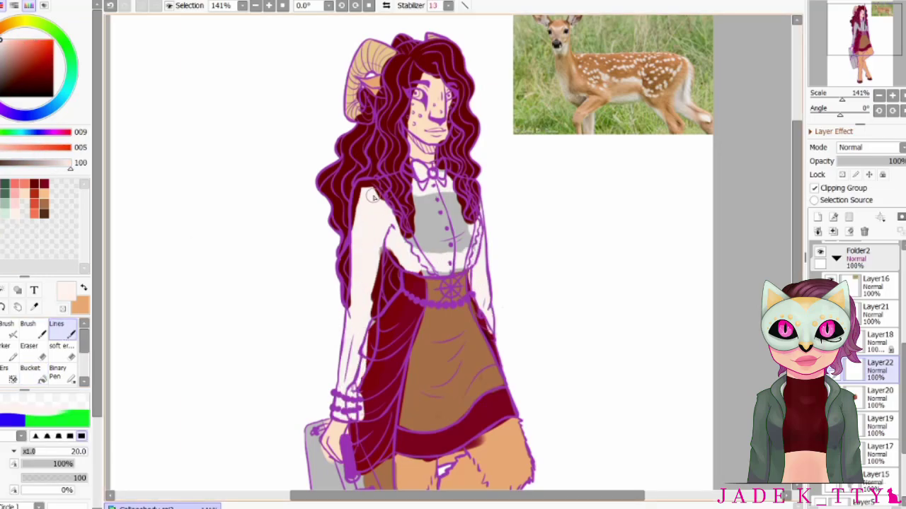
- Colour the bow tie and the blouse's ruffle trim golden yellow on Layer22
alt+click(408, 236)
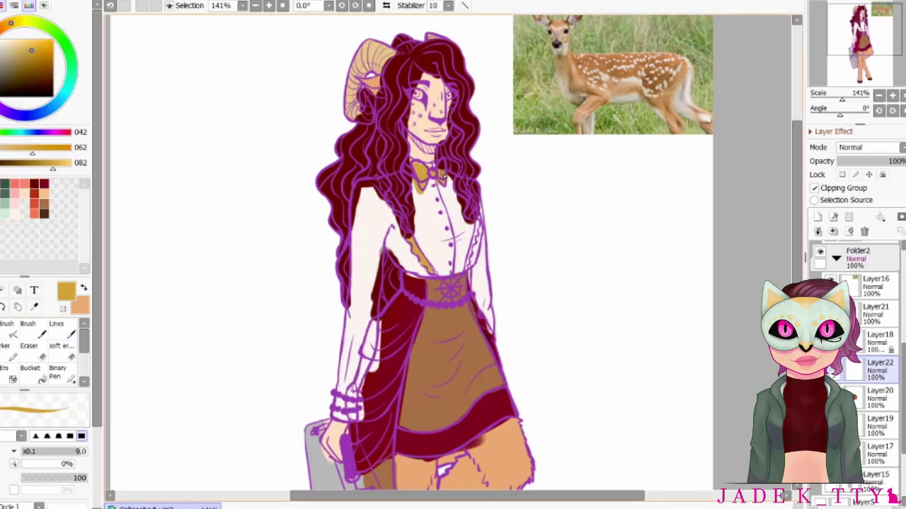
scroll(443, 177, down, 2)
scroll(536, 186, up, 1)
scroll(535, 186, down, 5)
scroll(589, 58, up, 5)
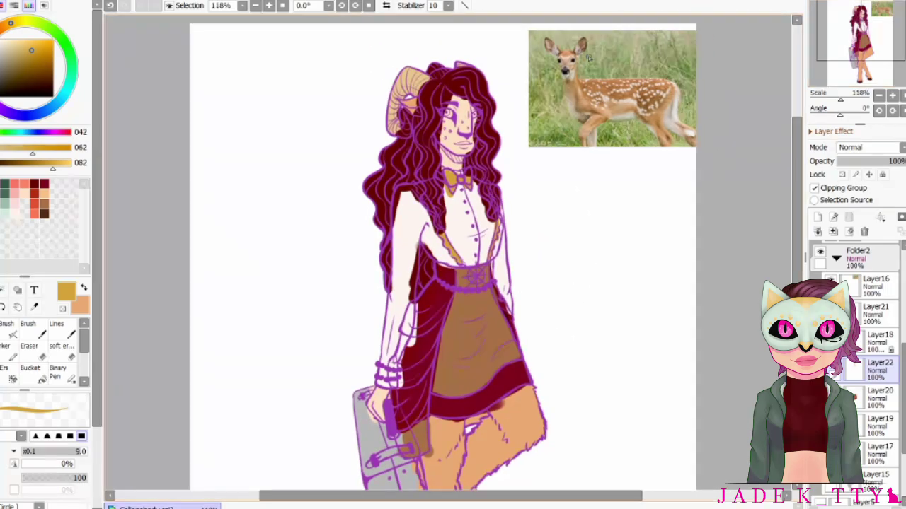
- Colour the irises of both eyes muted grey-green
scroll(477, 90, up, 4)
alt+click(411, 146)
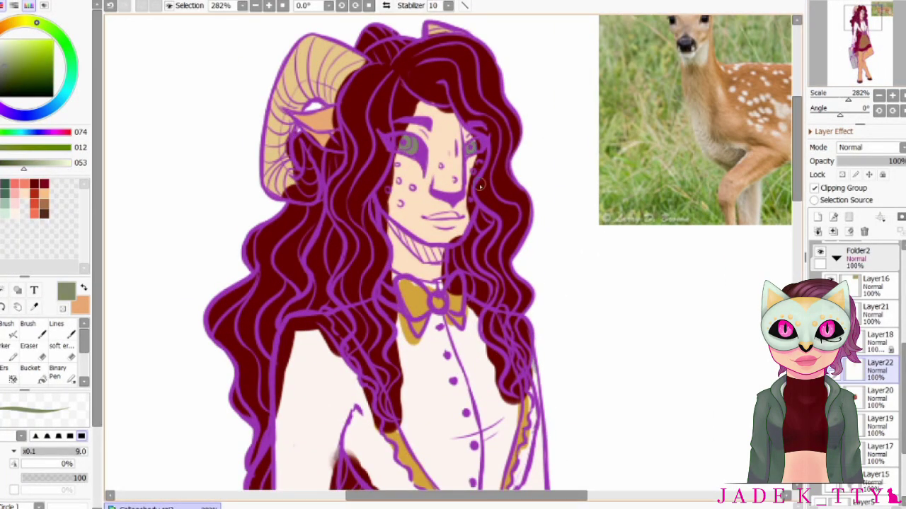
scroll(480, 184, down, 5)
- Sample a dark reddish brown from the luggage reference and colour the whole suitcase with it on clipped Layer23
scroll(701, 347, up, 1)
scroll(472, 318, up, 1)
alt+click(495, 216)
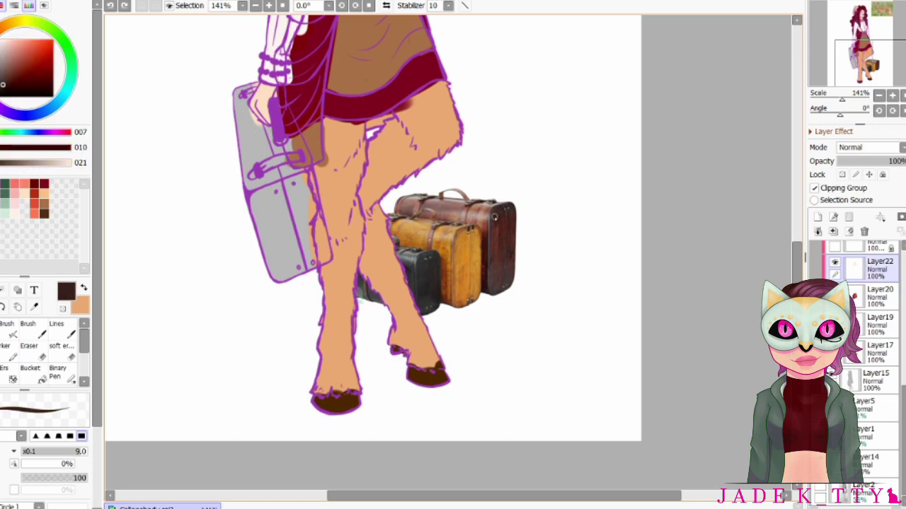
alt+click(495, 215)
ctrl+click(243, 106)
drag(304, 186, 311, 233)
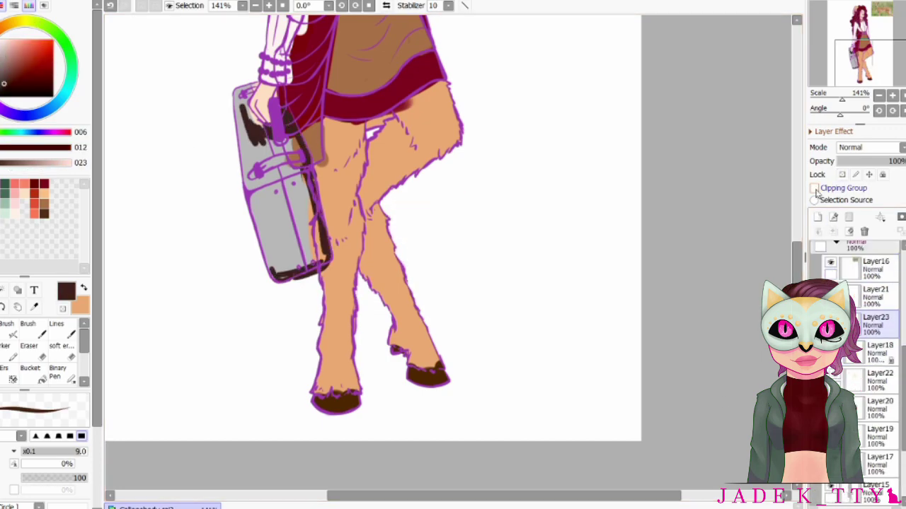
click(813, 187)
drag(254, 156, 298, 262)
click(57, 323)
scroll(361, 263, down, 2)
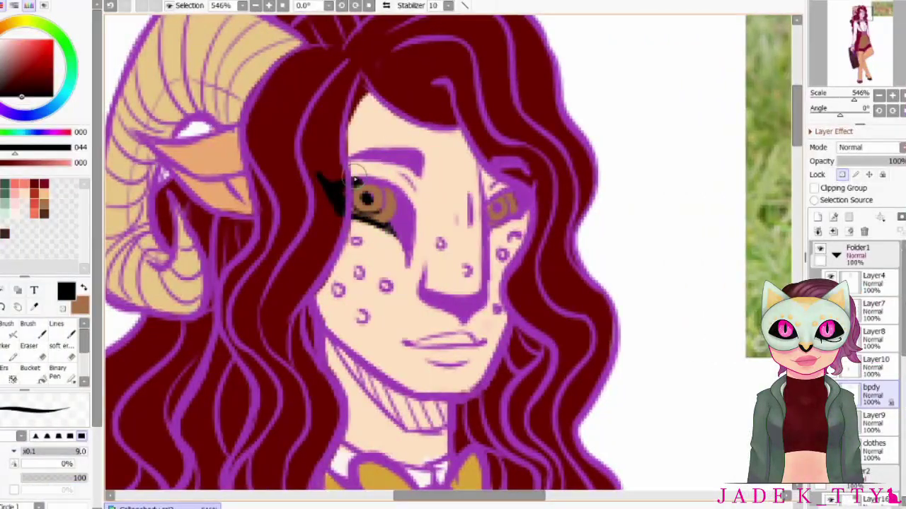
- Recolour the eye outlines and nose black on the bpdy line layer, with the outer eyeliner wing over the hair dark red-brown
drag(495, 234, 516, 201)
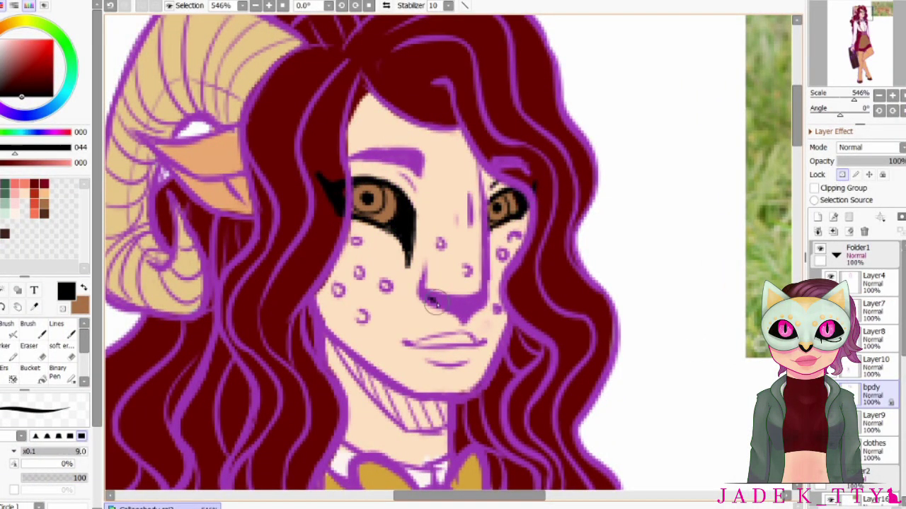
drag(434, 302, 463, 311)
alt+click(331, 186)
mouse_move(331, 186)
mouse_down()
mouse_move(516, 227)
mouse_move(329, 191)
mouse_up()
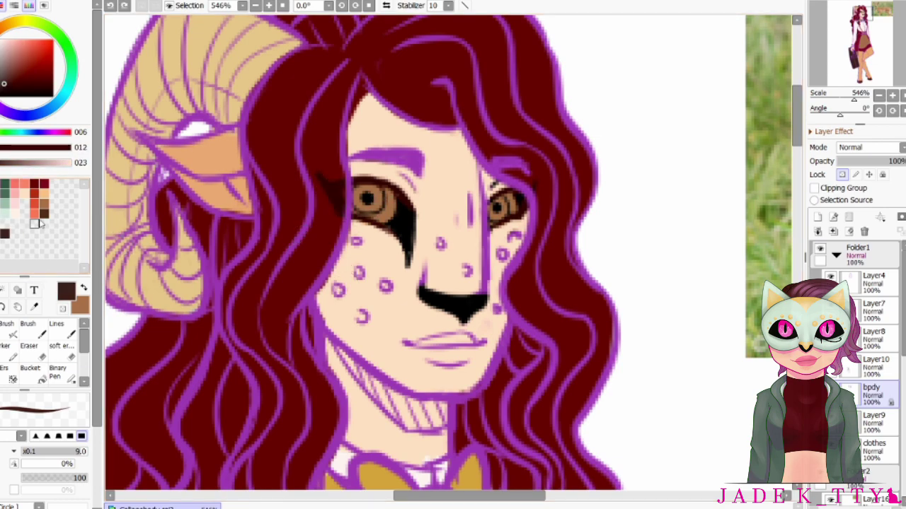
- Recolour the inner iris rings and the facial spots white on the bpdy layer, and pick a tan line colour
key(e)
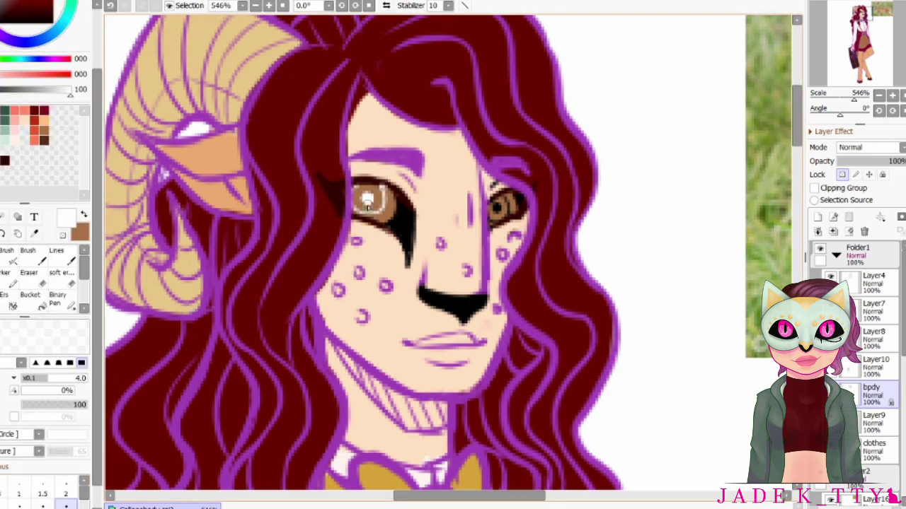
alt+click(384, 401)
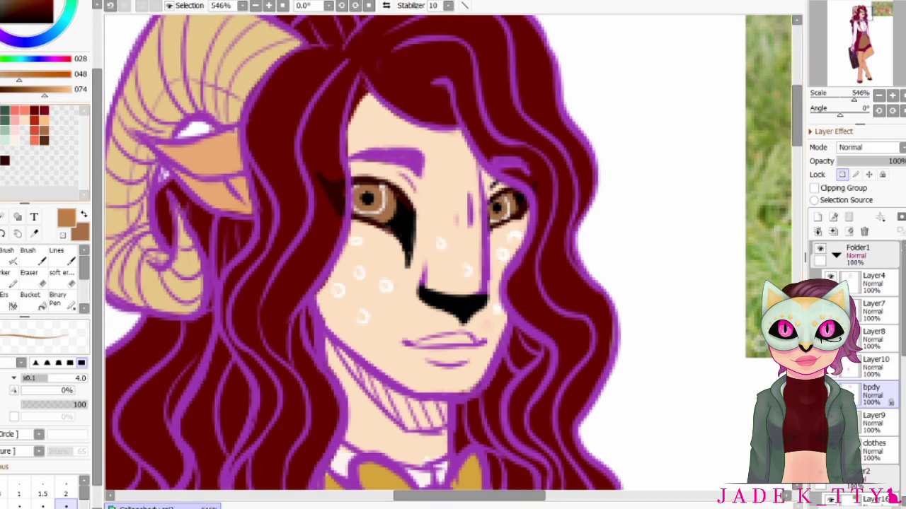
- Recolour the nose bridge, mouth, jaw and neck outlines tan and the eyebrows very dark brown on the bpdy line layer
drag(470, 186, 482, 281)
mouse_move(316, 324)
mouse_down()
mouse_move(387, 378)
mouse_move(483, 382)
mouse_up()
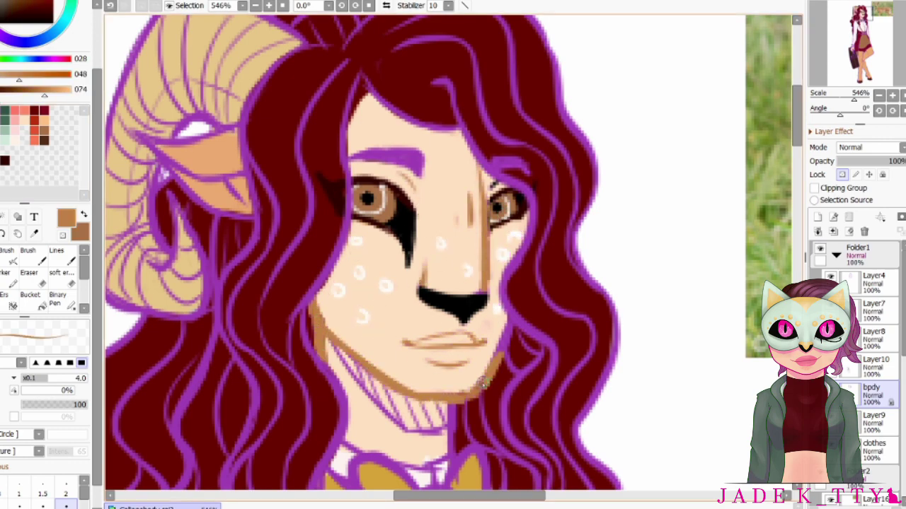
drag(350, 160, 423, 159)
drag(490, 164, 531, 170)
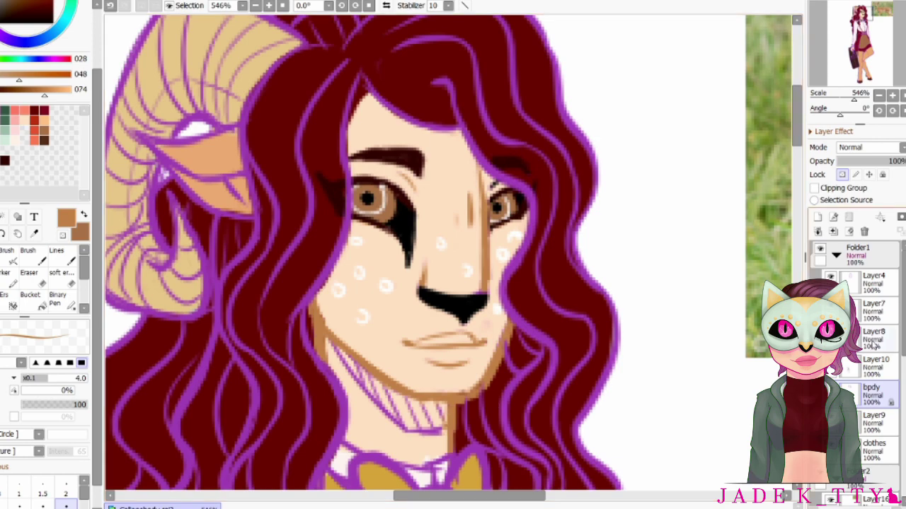
- Shade the nose bridge with a soft orange-brown on clipped Layer17, blending it towards the forehead
scroll(840, 51, down, 2)
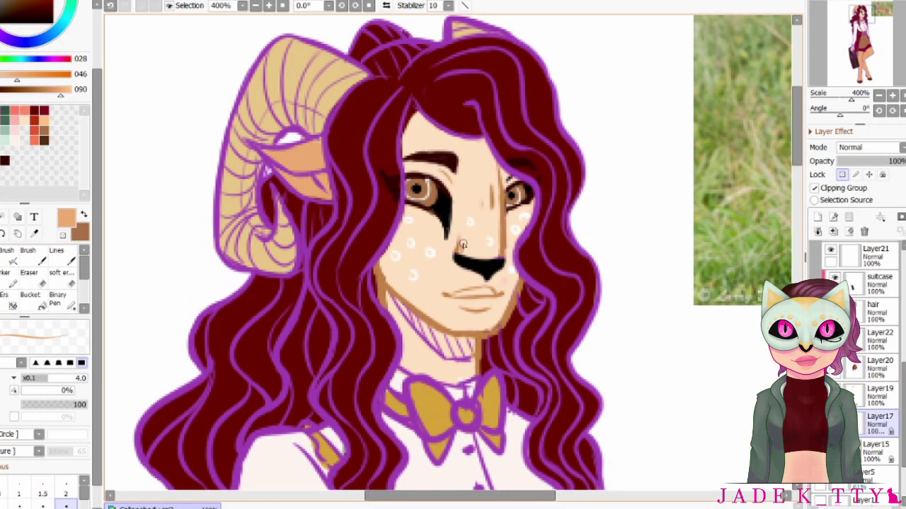
key(b)
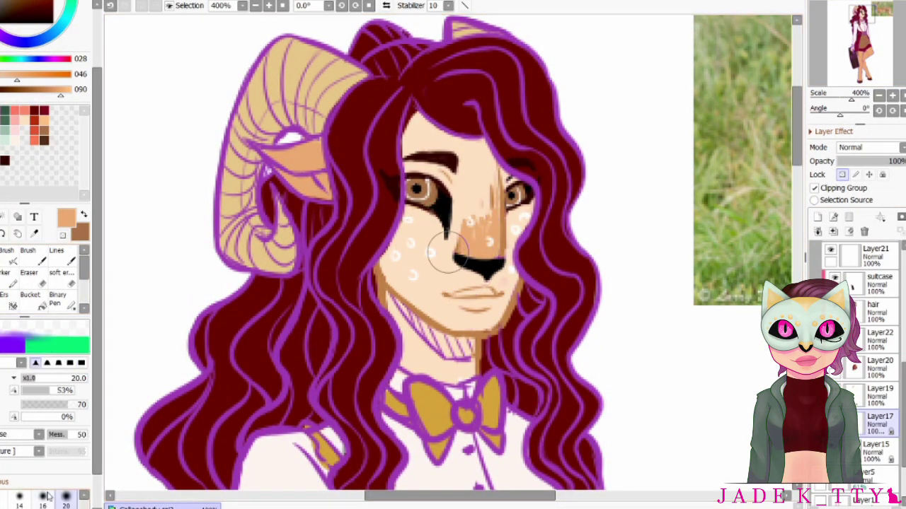
drag(494, 225, 493, 178)
scroll(856, 339, up, 2)
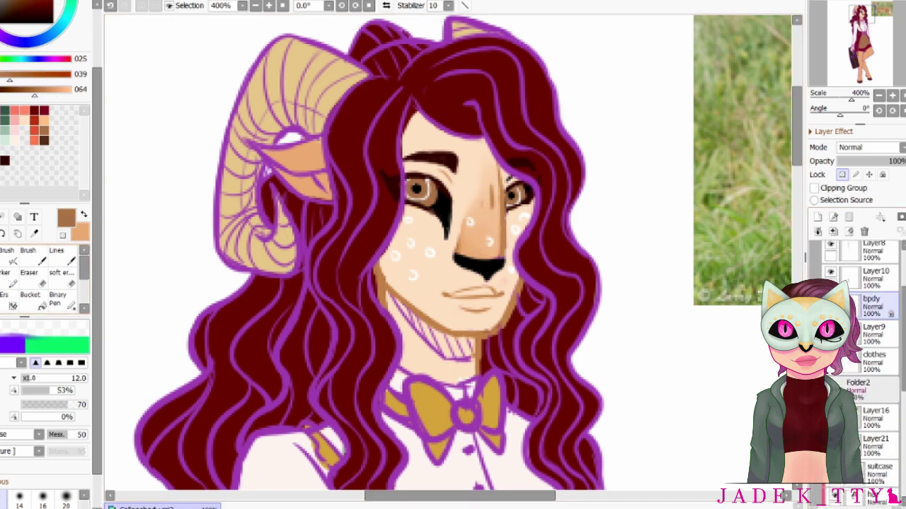
- Fill the facial spots solid white on Layer17
key(b)
click(893, 363)
scroll(863, 354, down, 2)
click(878, 405)
alt+click(415, 277)
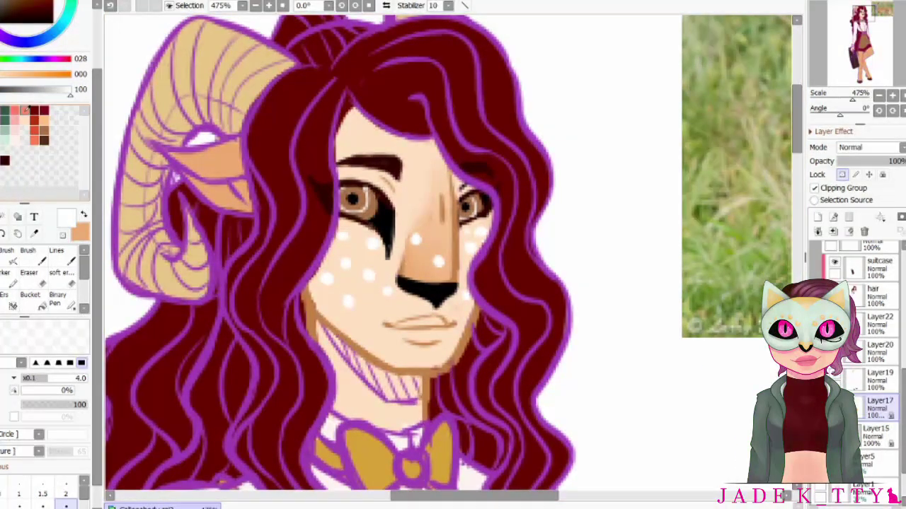
- Colour the lips and eyelids light peach-orange on Layer17
click(65, 243)
alt+click(416, 334)
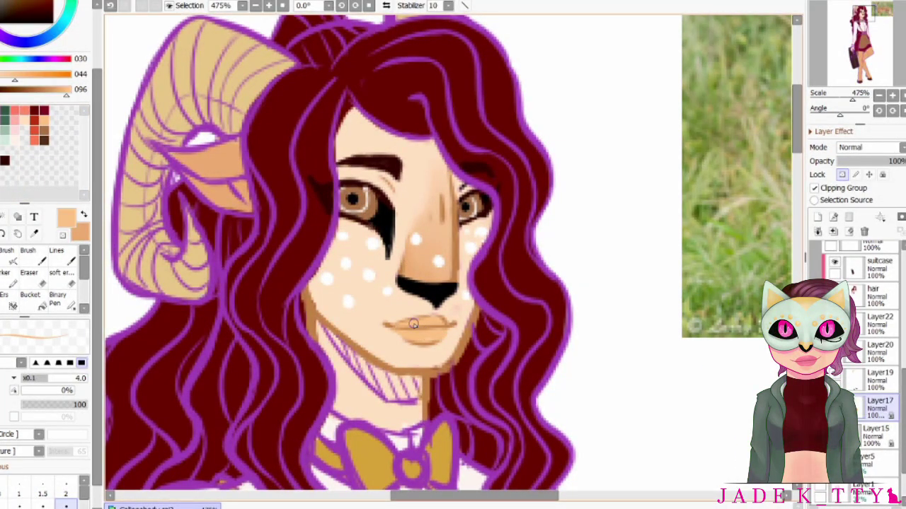
scroll(414, 324, up, 1)
scroll(330, 164, down, 1)
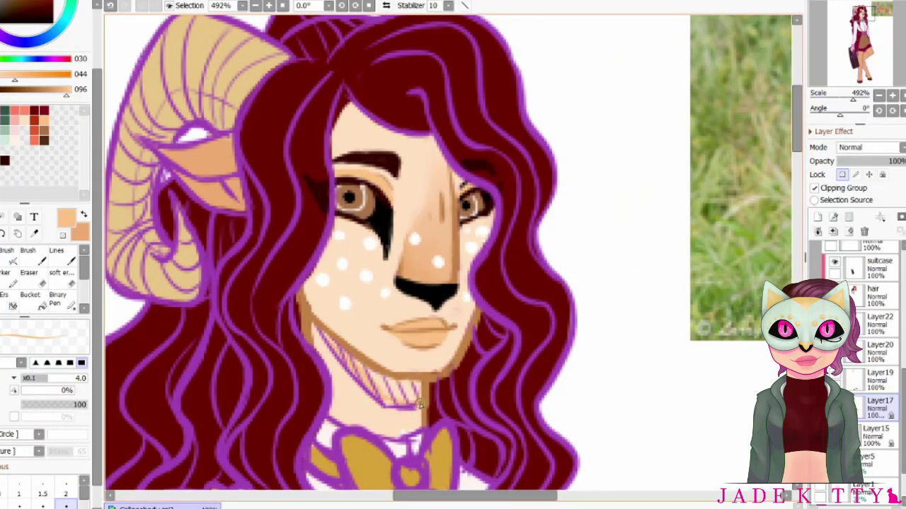
scroll(421, 405, down, 3)
scroll(420, 405, up, 4)
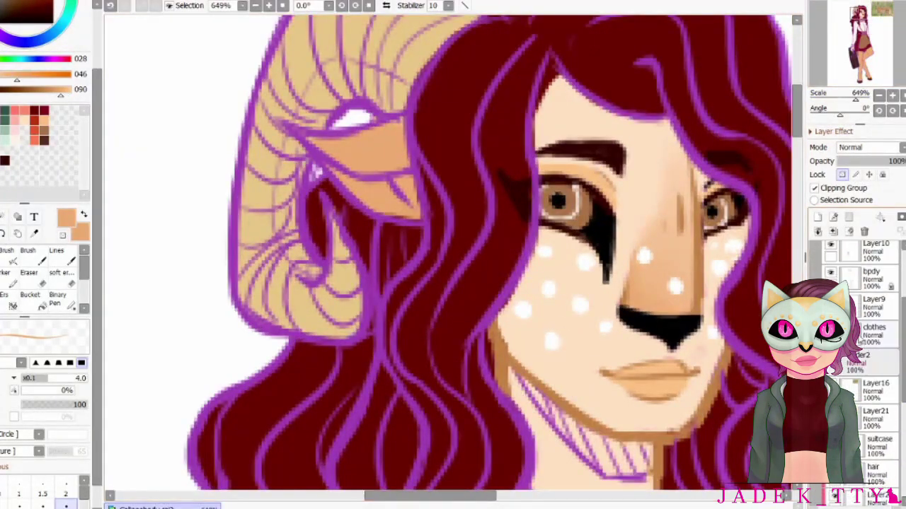
- Recolour the ear's outlines brown on the bpdy line layer
click(872, 278)
drag(333, 138, 399, 174)
scroll(368, 189, down, 3)
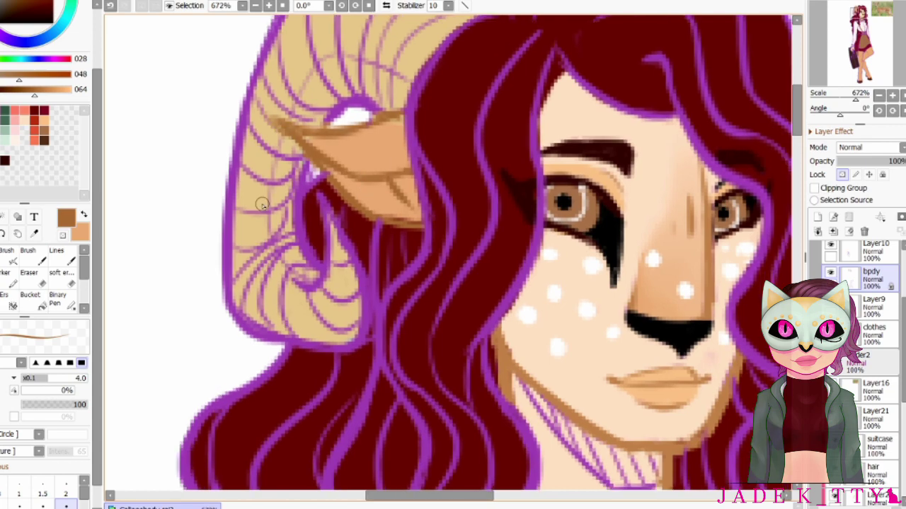
- Shade the ear with soft brown on Layer17
scroll(310, 288, up, 2)
key(b)
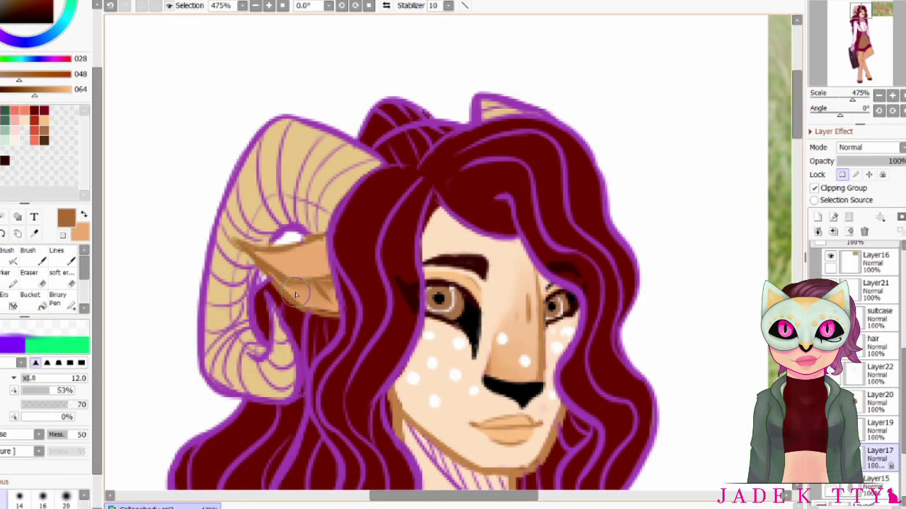
key(n)
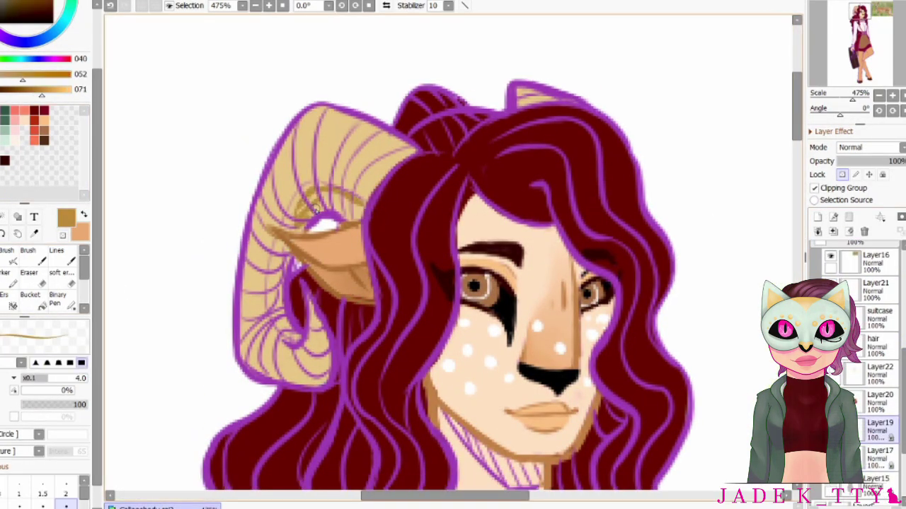
- Shade the horns' darker areas ochre-brown and blend pale cream highlights along the large horn's outer curve on Layer19
drag(311, 206, 273, 297)
alt+click(322, 225)
drag(412, 151, 377, 148)
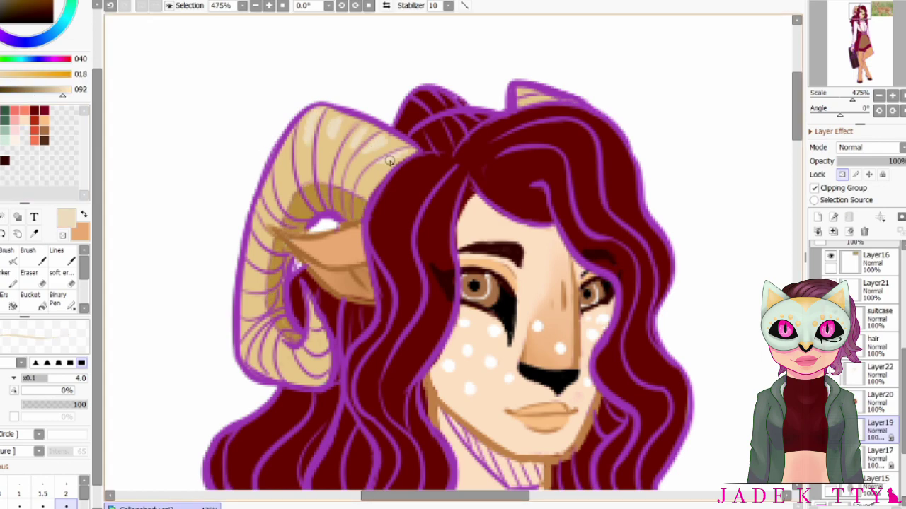
key(b)
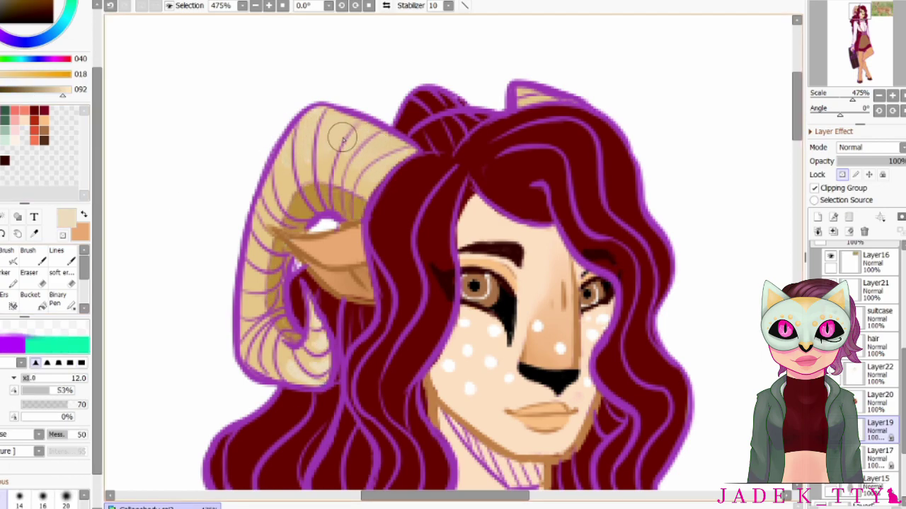
key(n)
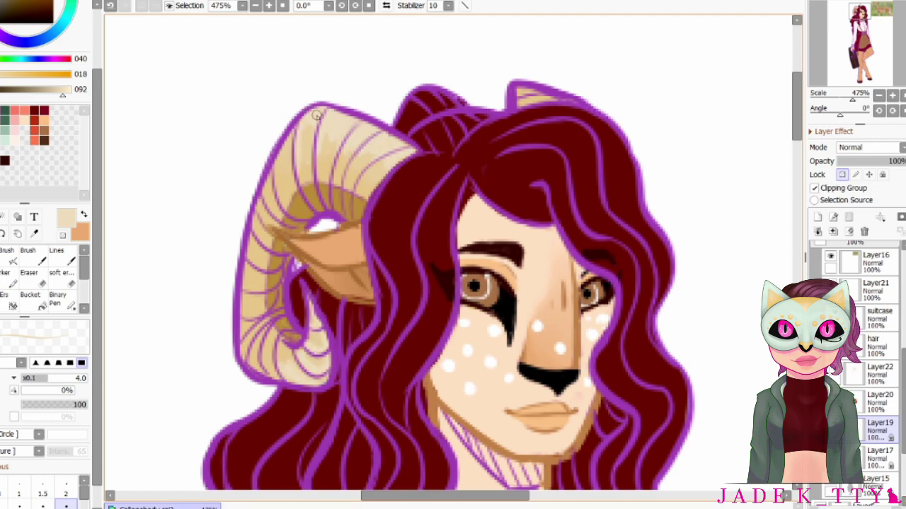
alt+click(287, 201)
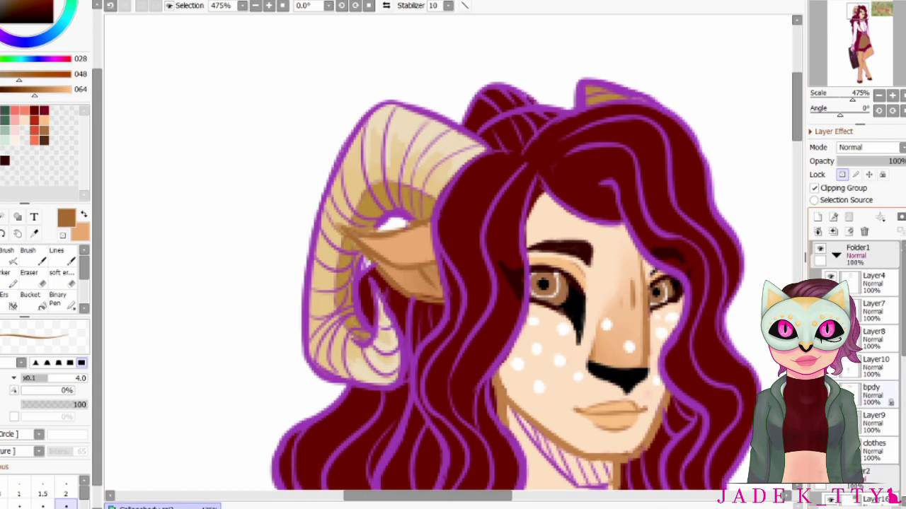
- Try a dark brown for the large horn's outline and ridge lines on the bpdy line layer
scroll(453, 283, left, 2)
click(5, 160)
drag(331, 188, 390, 102)
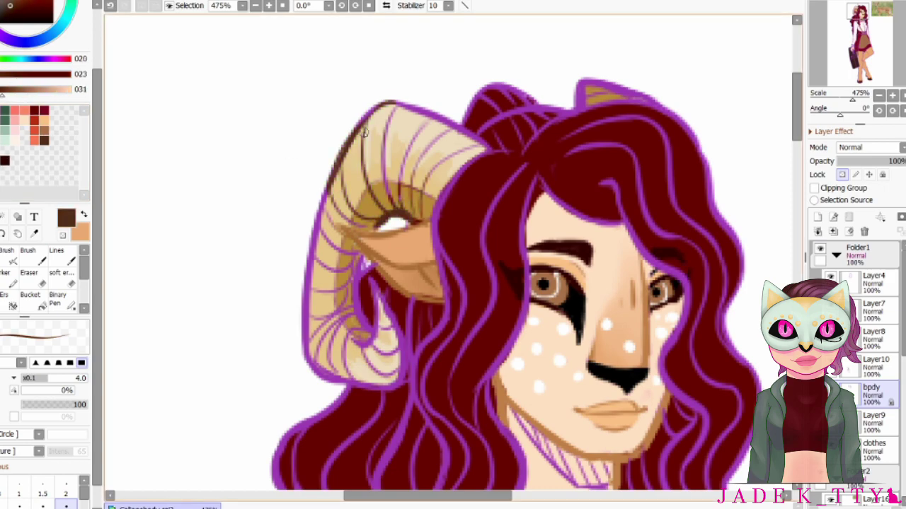
mouse_move(347, 242)
mouse_down()
mouse_move(319, 258)
mouse_move(356, 386)
mouse_up()
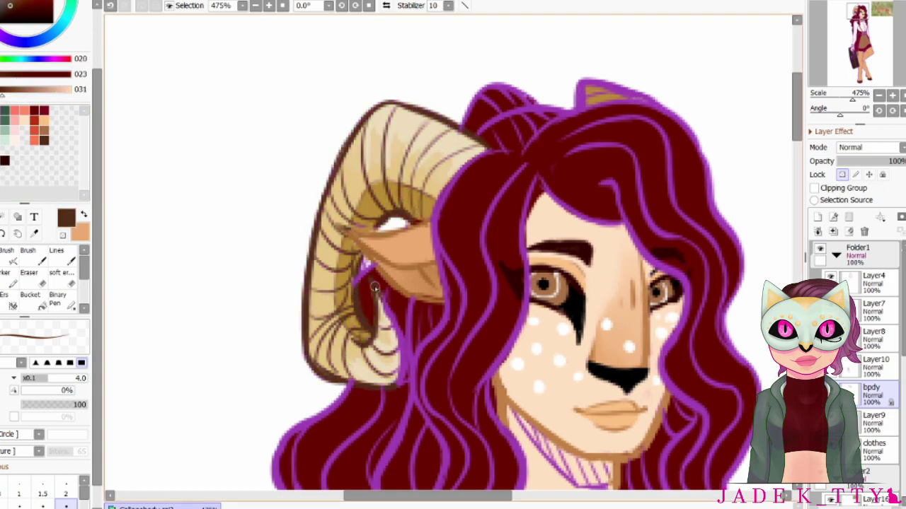
- Recolour the outlines and ridge lines of both horns golden brown on the bpdy line layer
alt+click(333, 304)
click(56, 251)
drag(354, 255, 319, 343)
mouse_move(312, 205)
mouse_down()
mouse_move(318, 386)
mouse_move(330, 259)
mouse_up()
drag(389, 102, 354, 386)
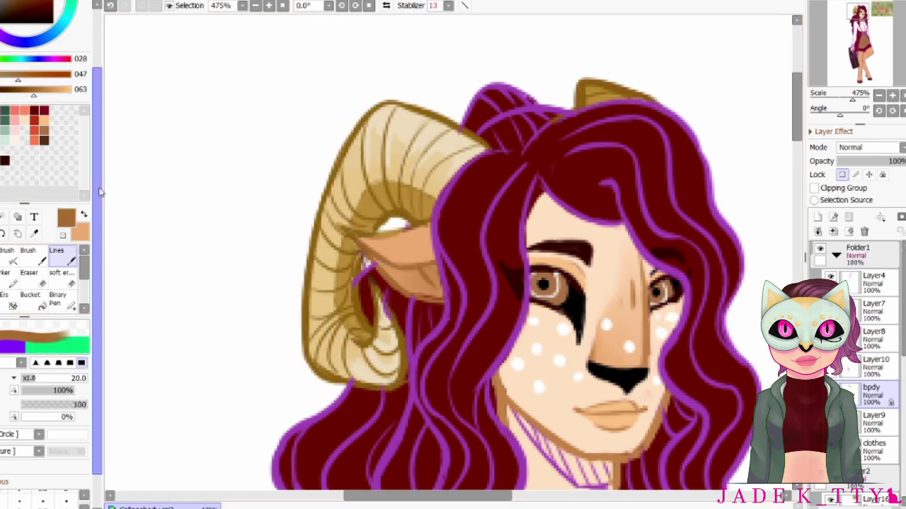
- Move the back-hair line layer Layer8 below the clothes layer in Folder1
key(e)
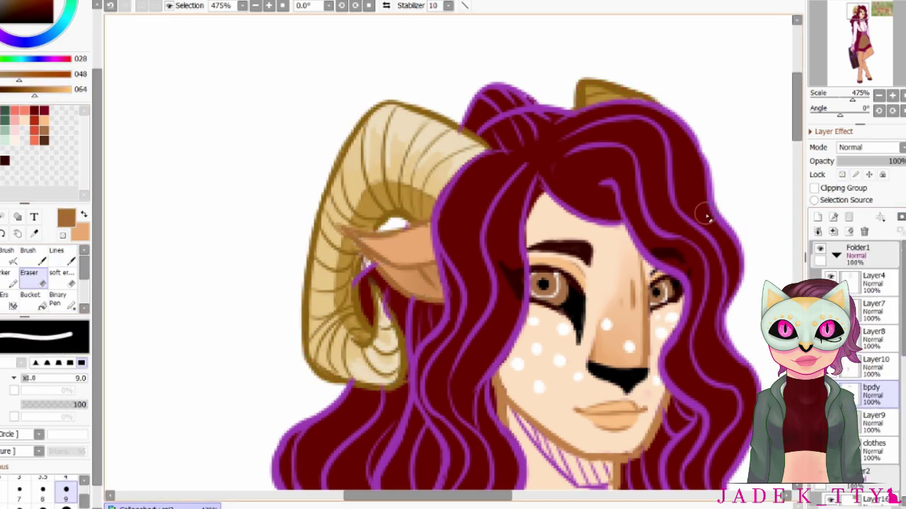
scroll(705, 212, down, 4)
click(837, 255)
scroll(453, 255, down, 5)
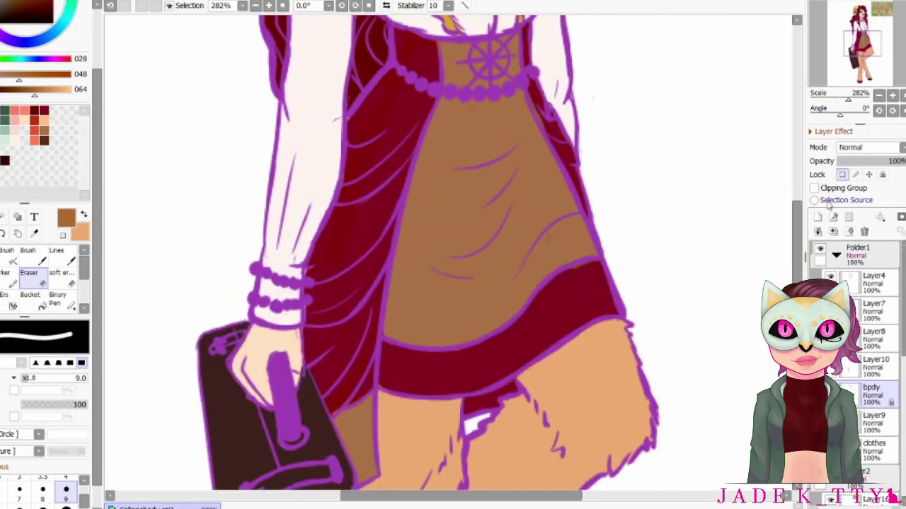
scroll(453, 255, up, 5)
mouse_move(874, 333)
mouse_down()
mouse_move(873, 306)
mouse_move(874, 453)
mouse_up()
- Recolour the back hair lines on Layer8 and the front hair lines on Layer4 very dark red
click(57, 250)
scroll(458, 104, down, 5)
scroll(458, 104, up, 5)
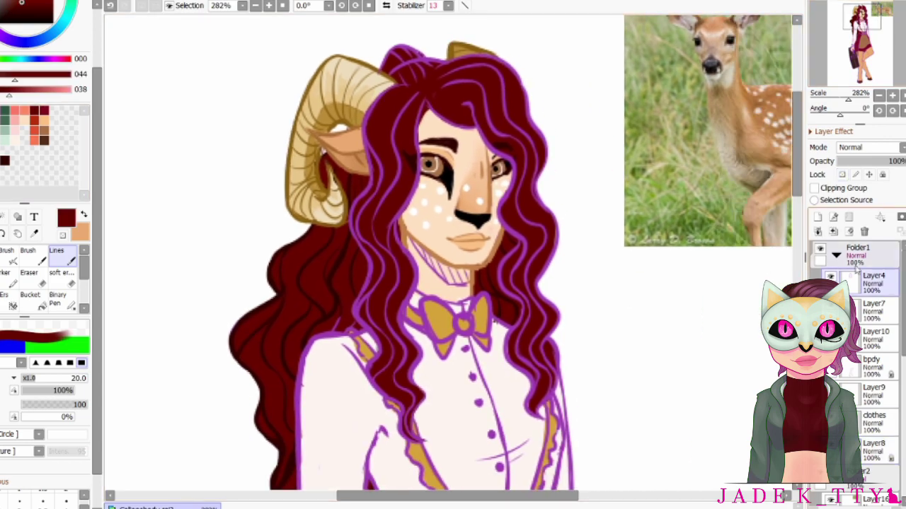
mouse_move(375, 78)
mouse_down()
mouse_move(380, 109)
mouse_move(538, 368)
mouse_move(354, 295)
mouse_move(403, 177)
mouse_up()
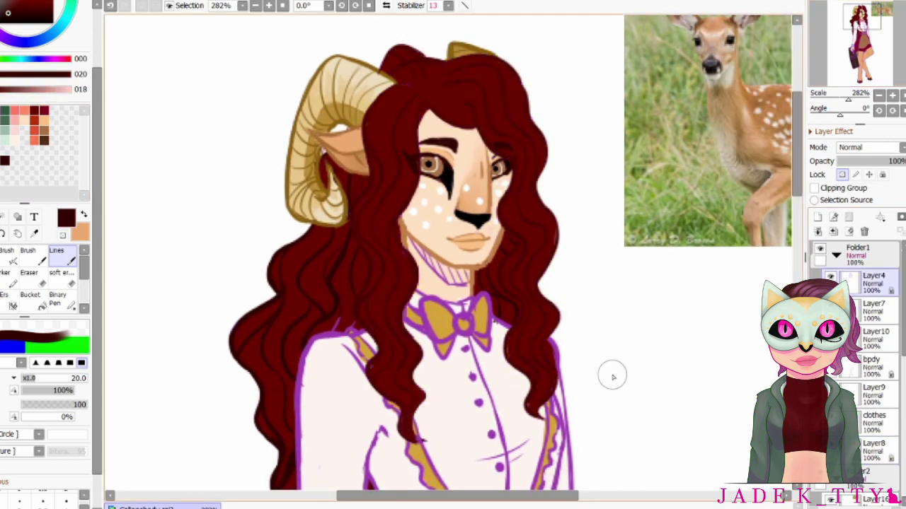
- Adjust the dark red of the hair linework on Layer4 and Layer8 using colours sampled from the hair
click(874, 447)
click(874, 281)
scroll(545, 296, down, 1)
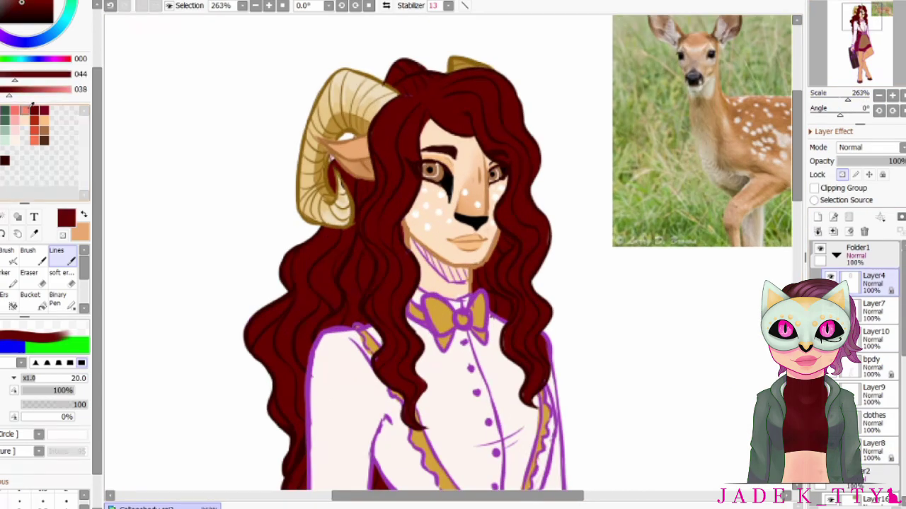
right_click(394, 200)
scroll(283, 448, down, 2)
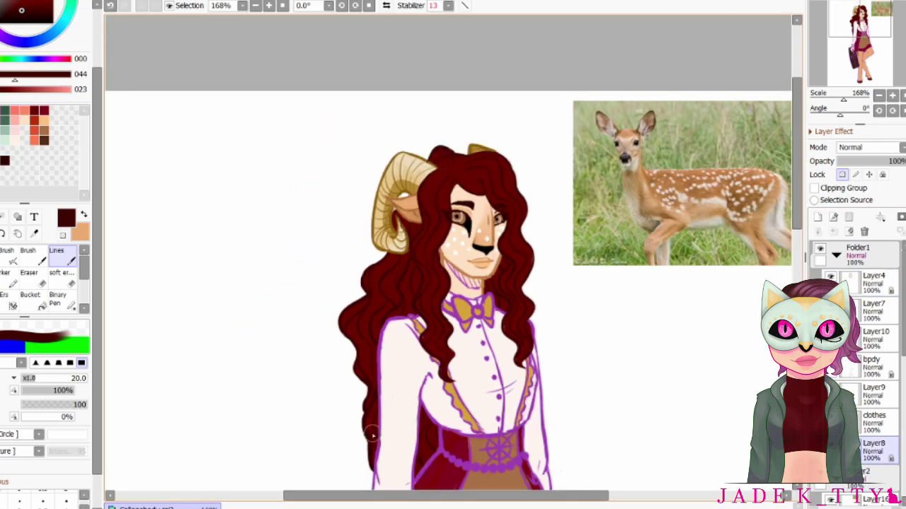
scroll(283, 449, up, 3)
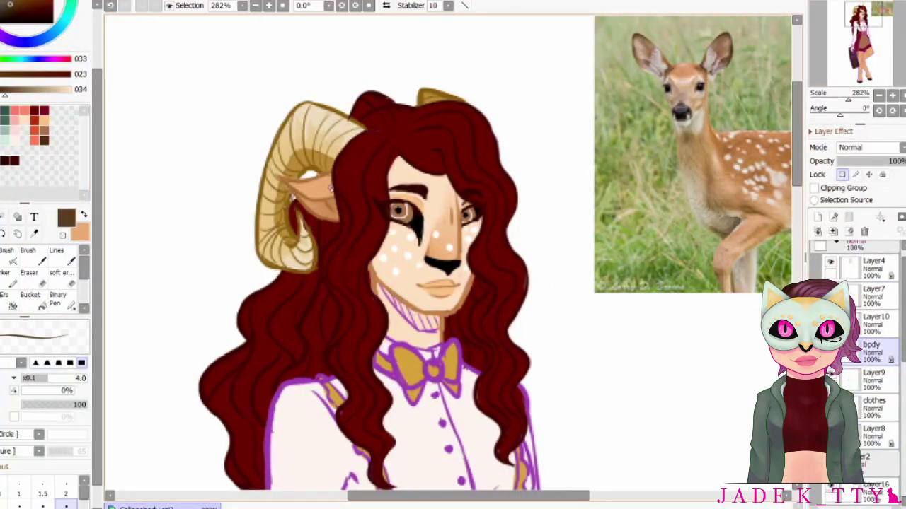
- Darken the ear's outline to deep brown on bpdy, and blend peach into the inner ear and brown into its tip on Layer17
right_click(302, 183)
right_click(413, 252)
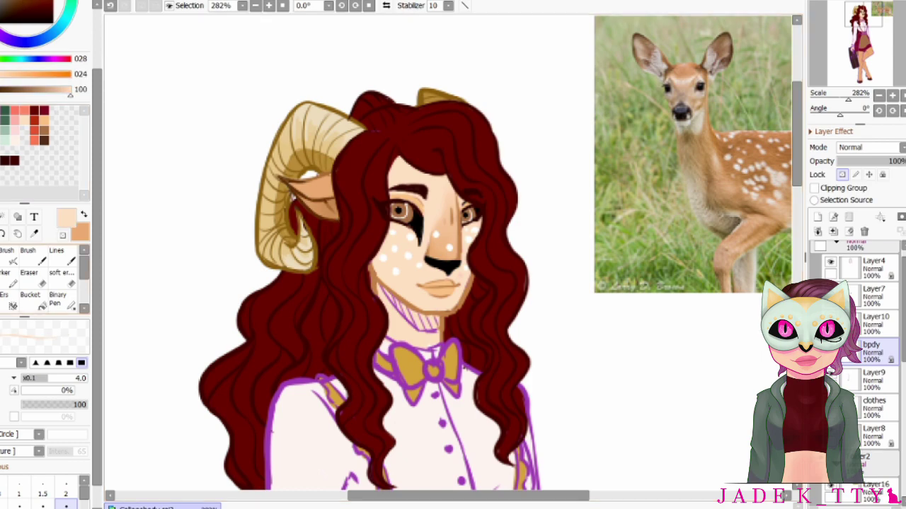
ctrl+shift+click(413, 252)
key(b)
right_click(332, 186)
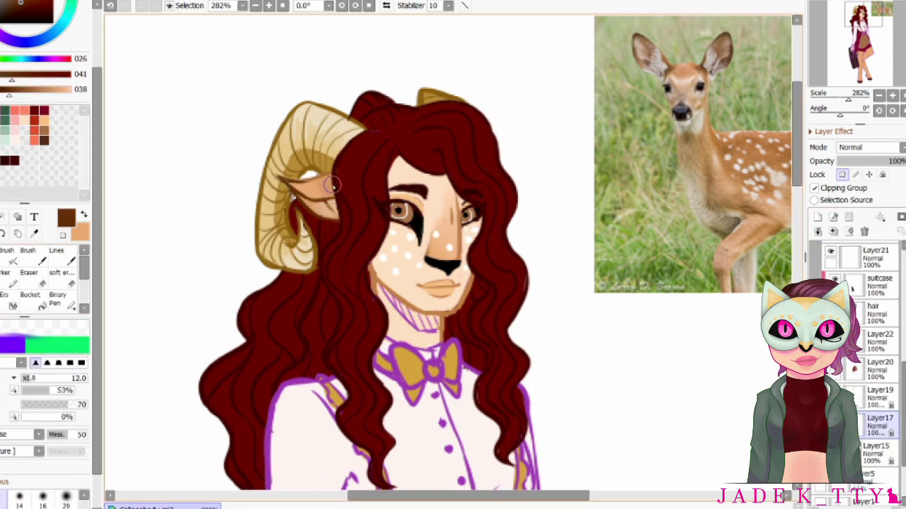
right_click(309, 183)
ctrl+shift+click(309, 183)
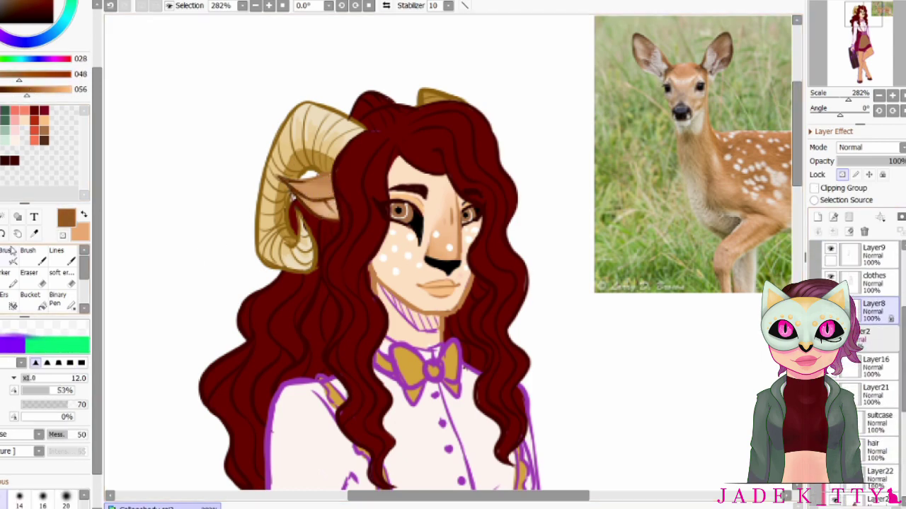
- Recolour the hatching lines under the jaw and on the neck brown on the bpdy line layer
key(n)
scroll(454, 167, down, 3)
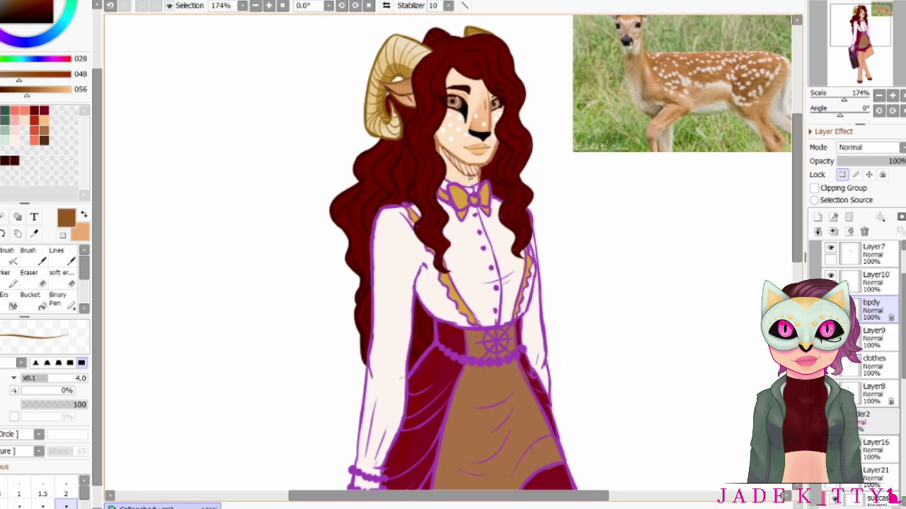
key(e)
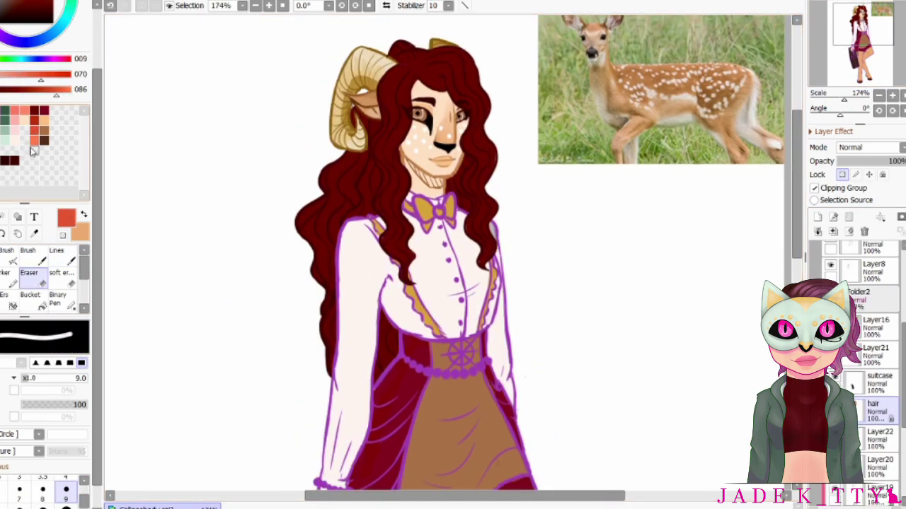
- Brush soft coral-red highlights onto the hair and paint darker red shadows behind the neck and ear on the hair layer
key(b)
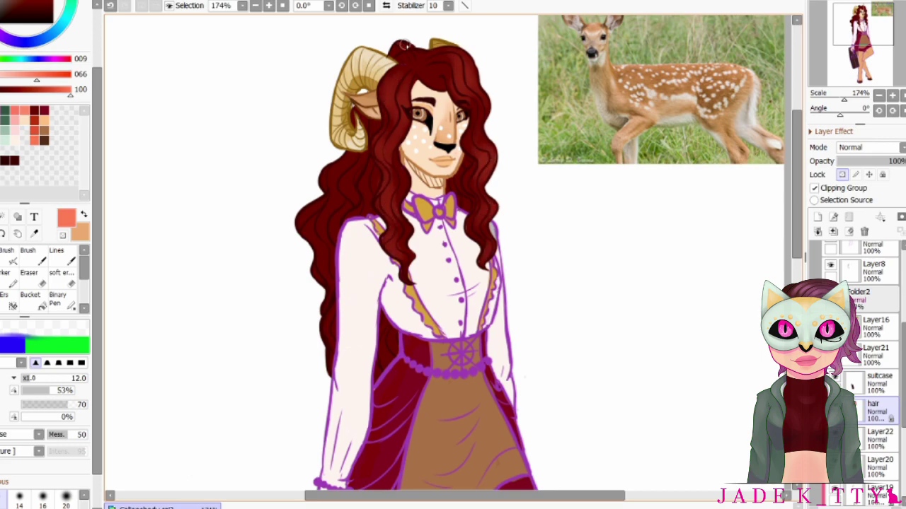
alt+click(387, 118)
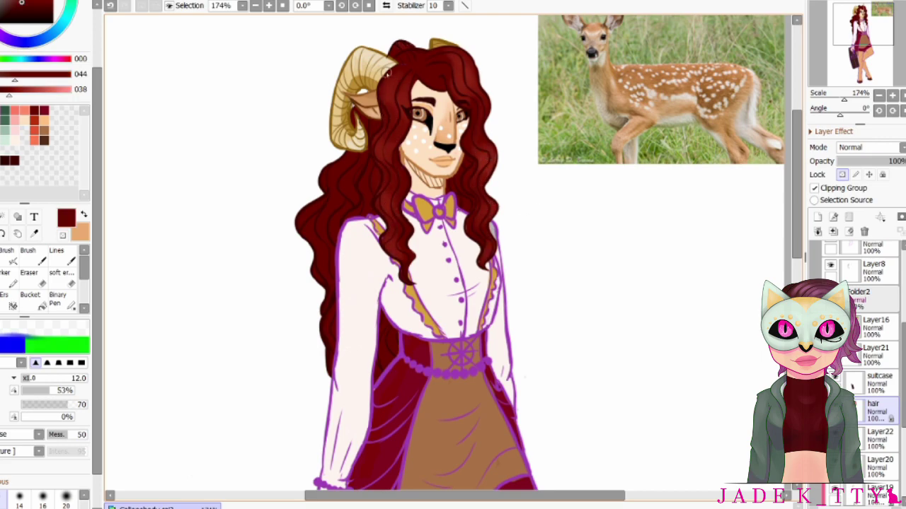
key(l)
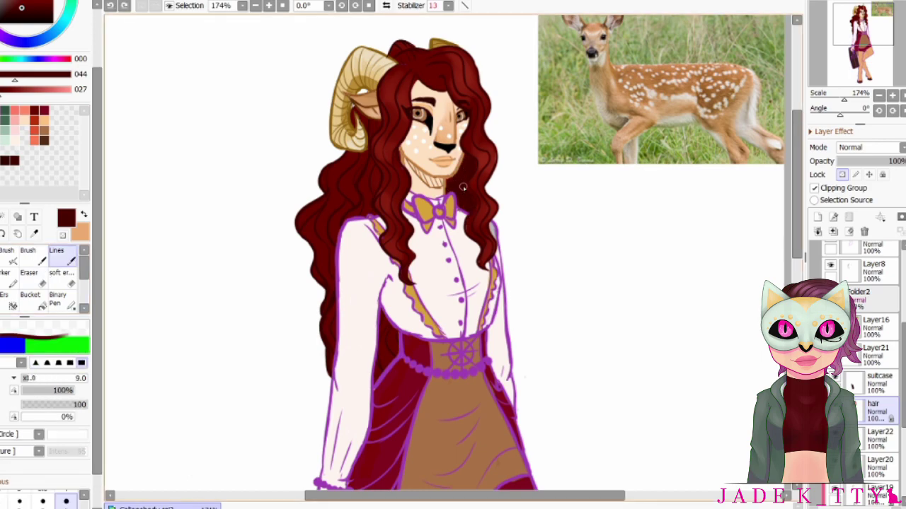
key(b)
alt+click(468, 162)
key(l)
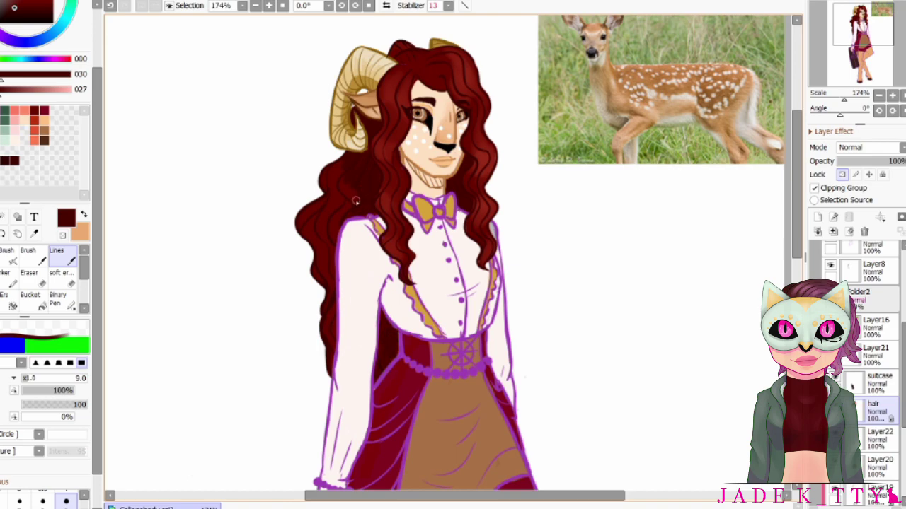
- Blend coral-red highlights into the long hair falling behind the shoulder on the hair layer
key(b)
alt+click(310, 240)
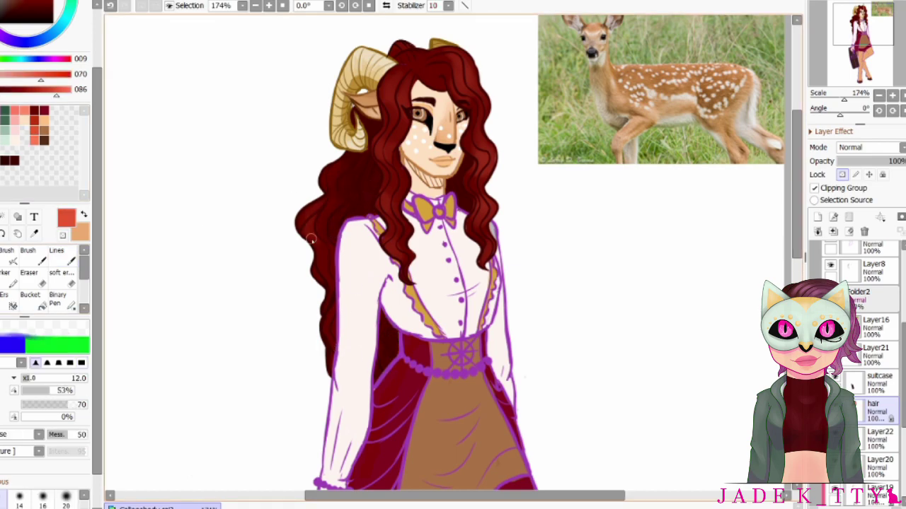
alt+click(333, 223)
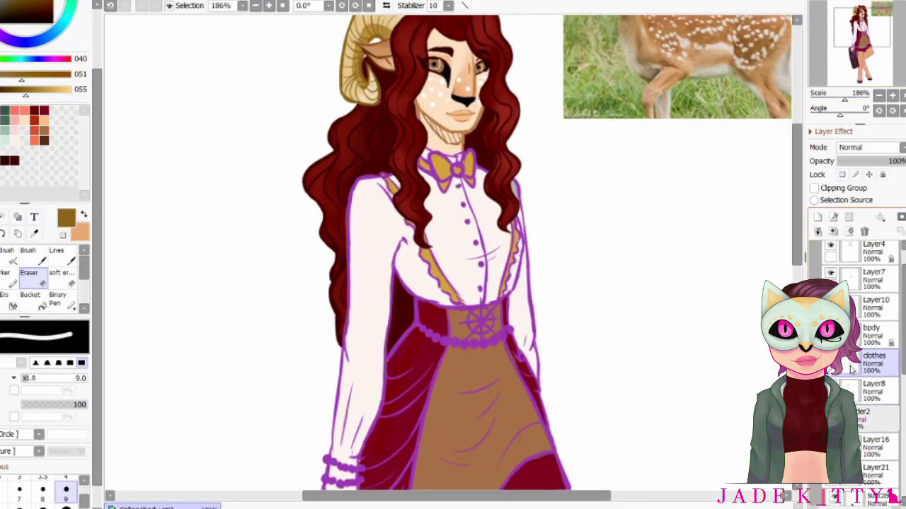
- Recolour the linework of the bow tie, blouse and cuff beads golden brown on the clothes layer
alt+click(453, 81)
key(l)
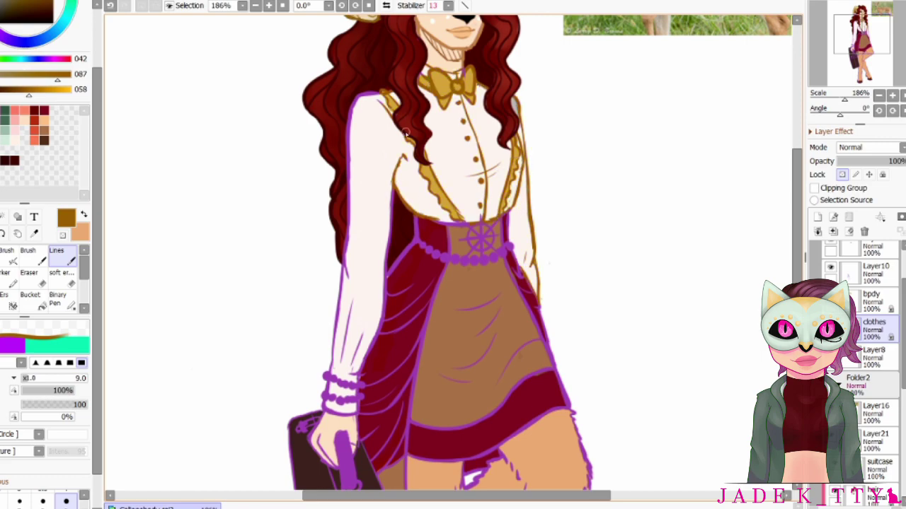
alt+click(402, 261)
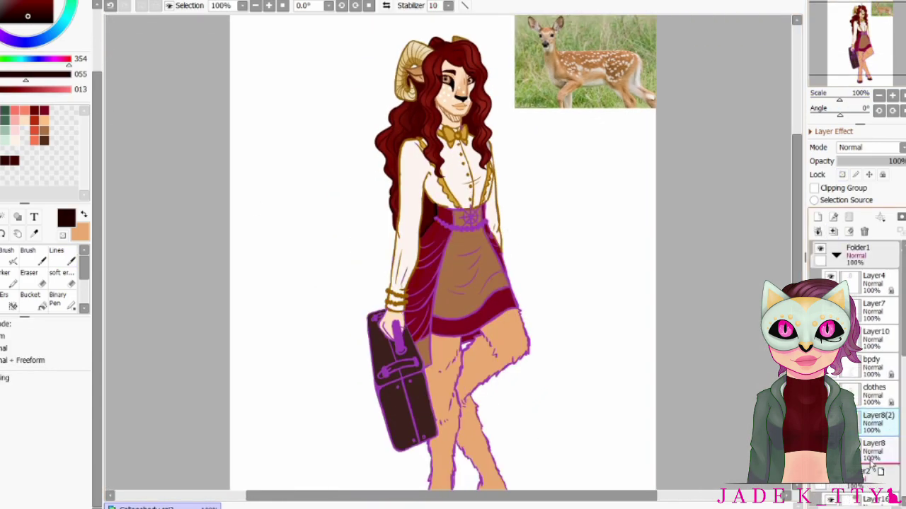
- Paint the combined linework copy on Layer8(2) black over the hair, clothes, suitcase and legs, with the original line folder hidden
key(b)
scroll(436, 131, down, 3)
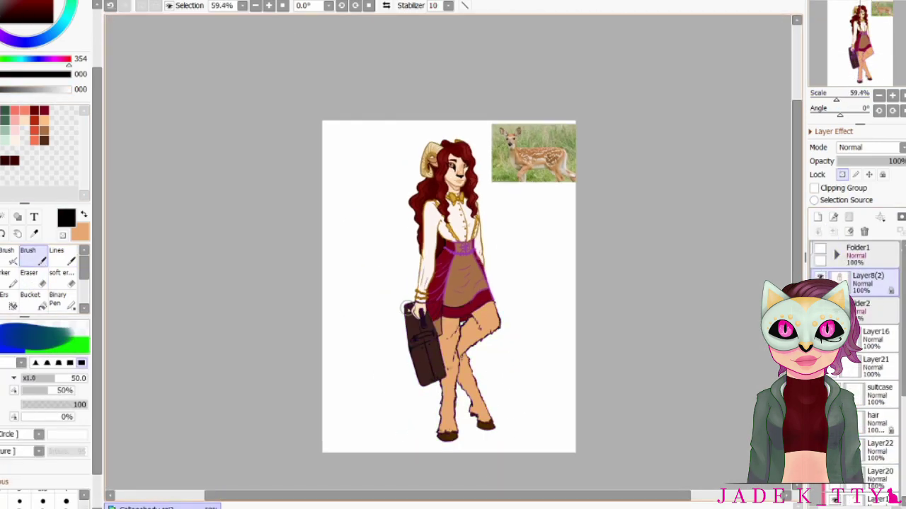
scroll(435, 131, up, 10)
key(e)
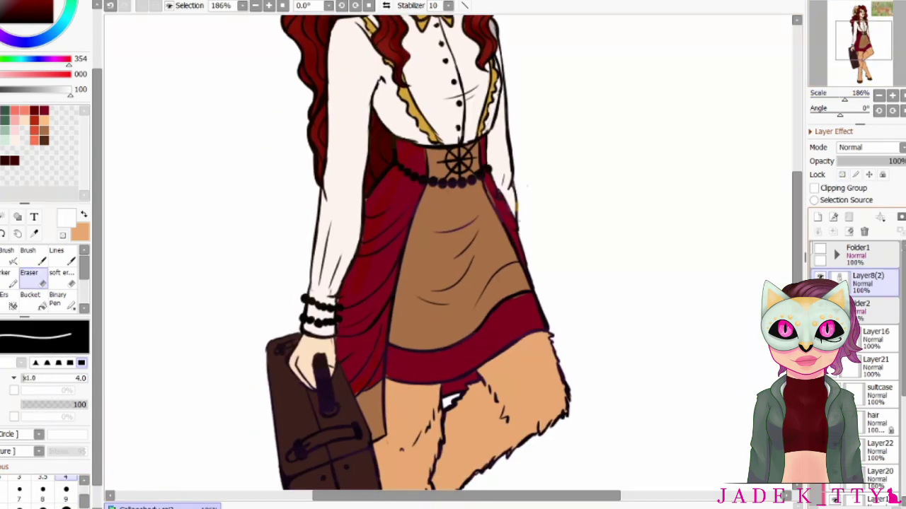
scroll(868, 382, down, 3)
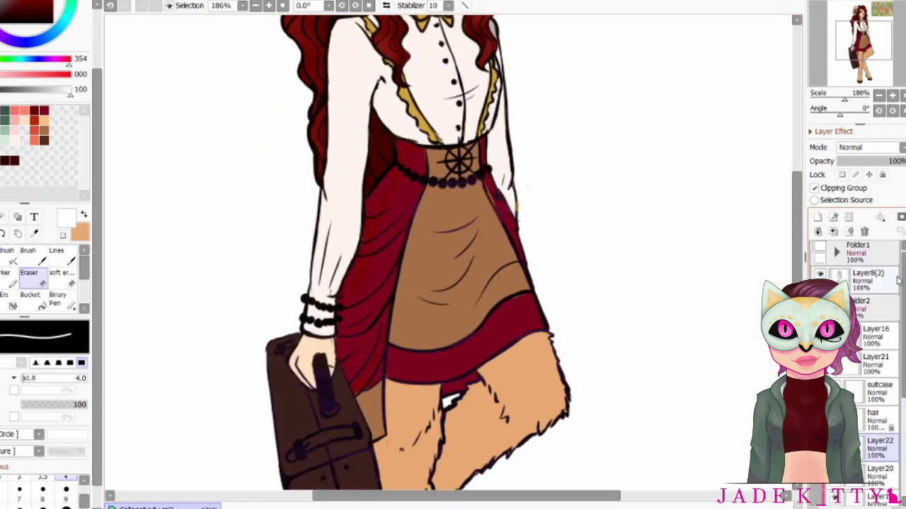
scroll(867, 319, up, 3)
click(867, 279)
key(n)
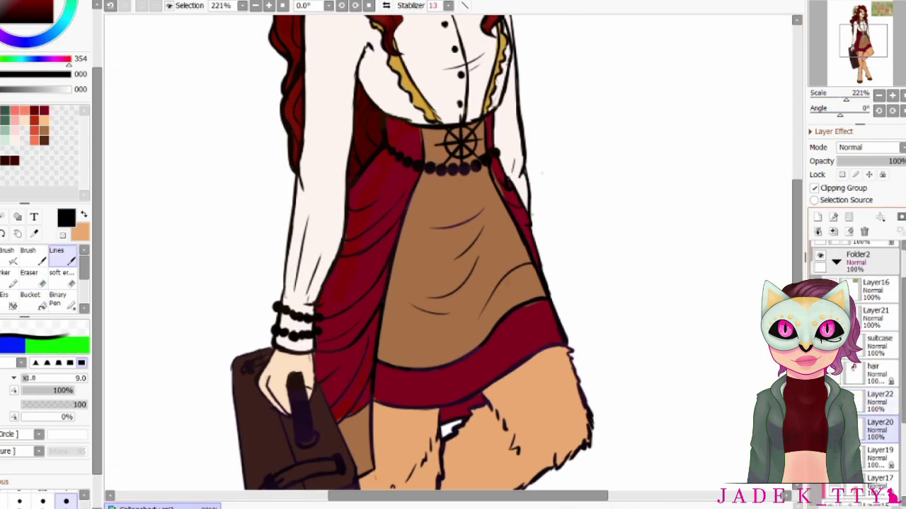
- Paint dark red shadows into the folds of the draped skirt side on Layer20, blend them with maroon and clean up spills
key(n)
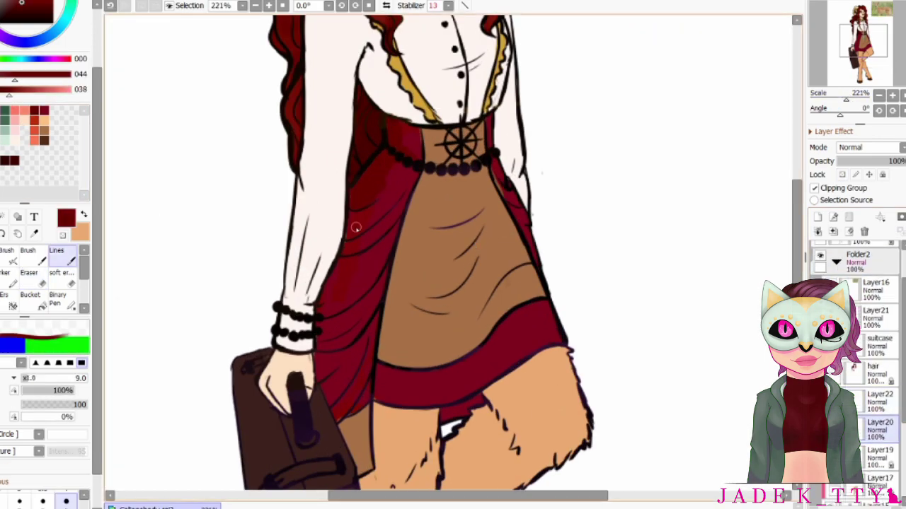
alt+click(383, 194)
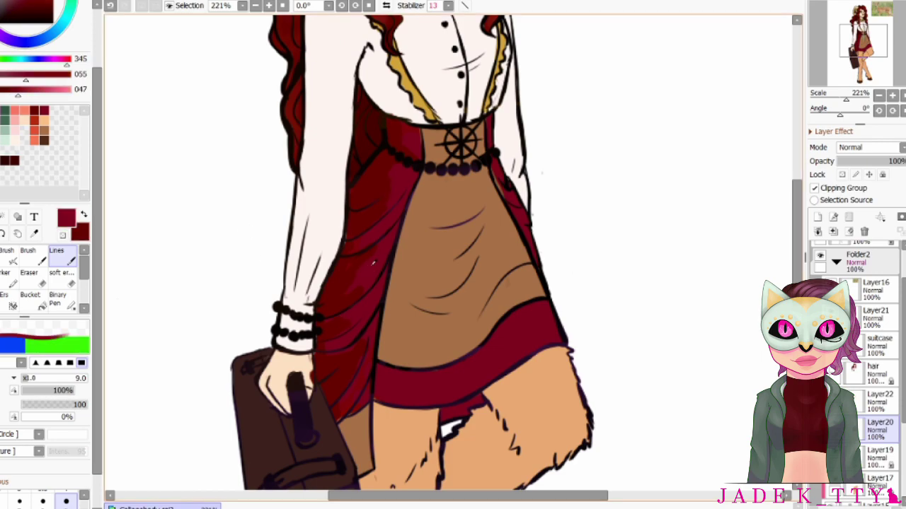
key(b)
key(n)
alt+click(349, 382)
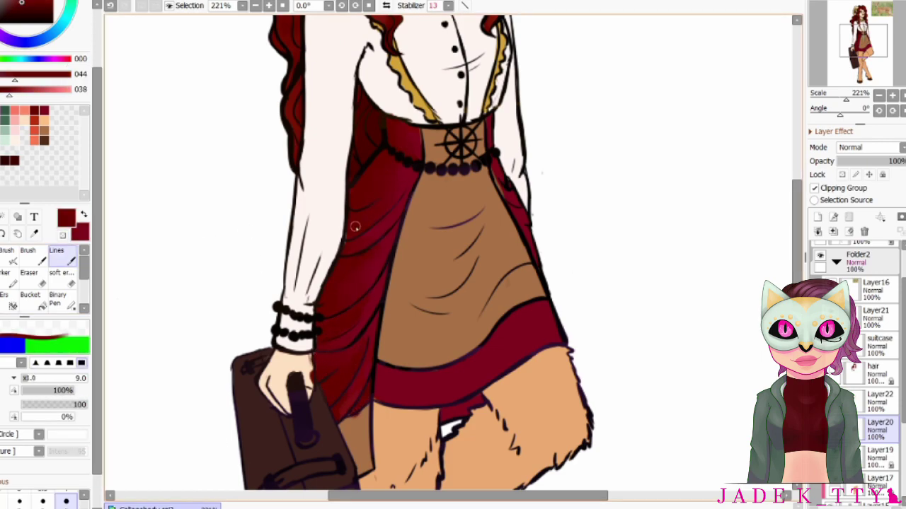
alt+click(384, 246)
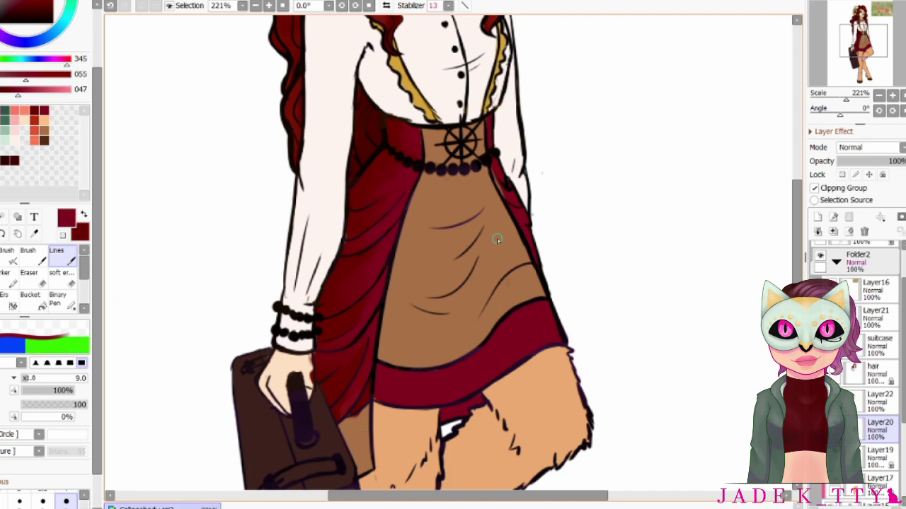
key(b)
key(e)
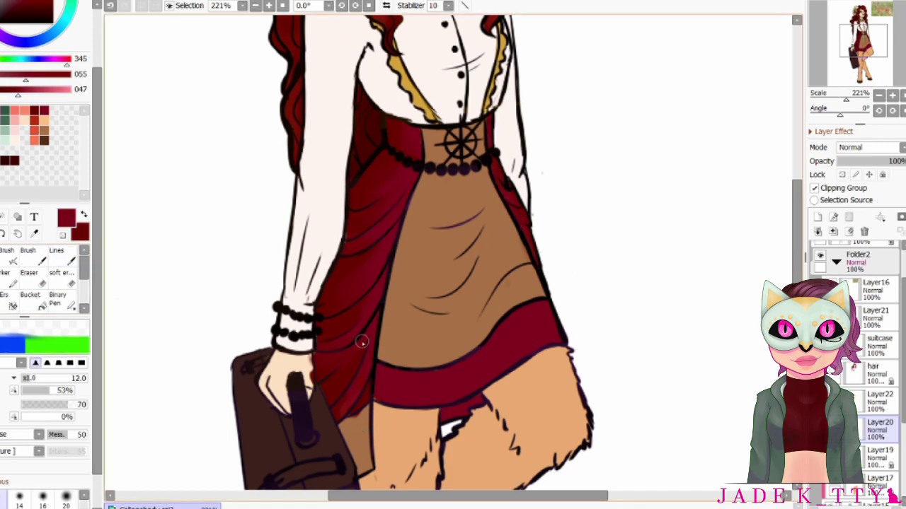
key(b)
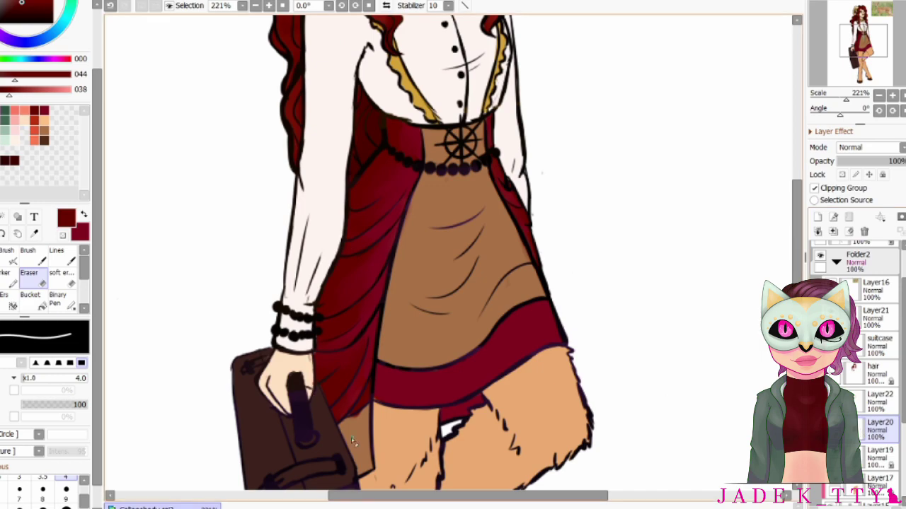
- Shade the skirt's underside between the legs with very dark red on Layer20
alt+click(365, 412)
alt+click(376, 392)
key(n)
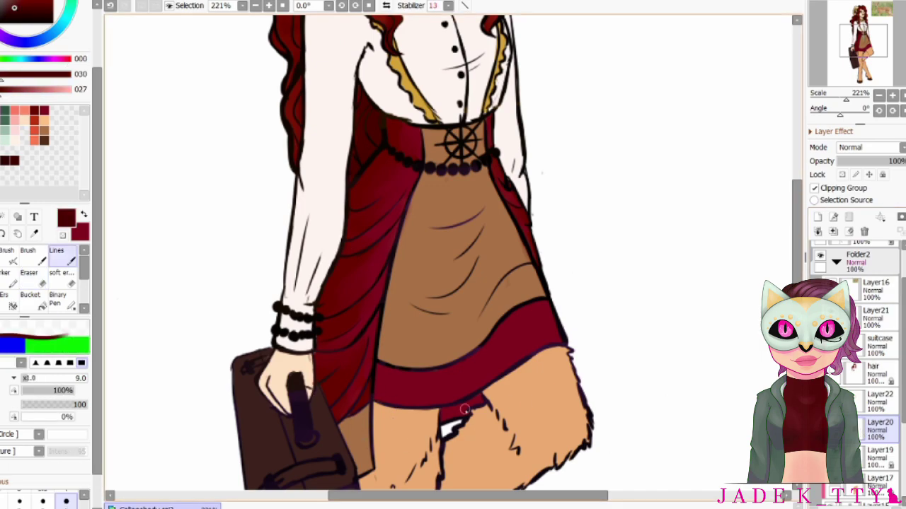
- Paint pale peach highlights and dark brown fold shadows on the skirt's brown front panel
alt+click(497, 409)
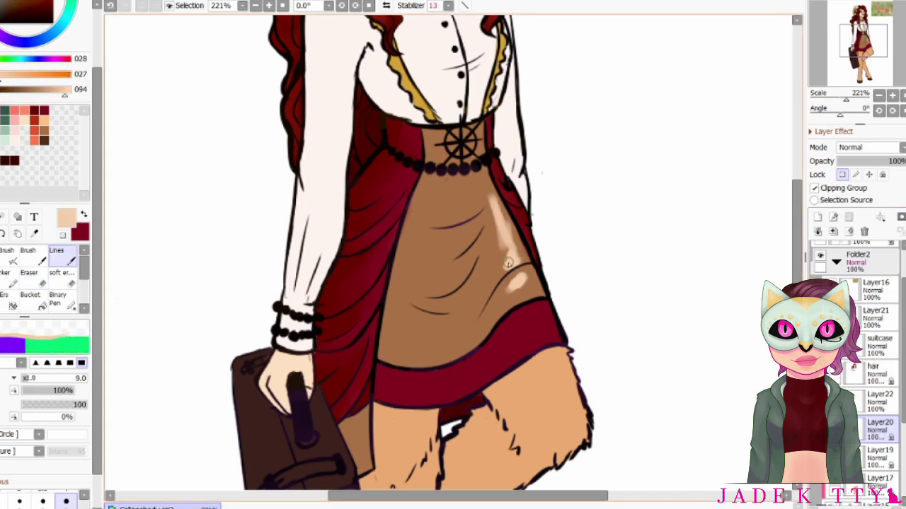
drag(508, 263, 476, 301)
alt+click(469, 274)
drag(415, 301, 441, 297)
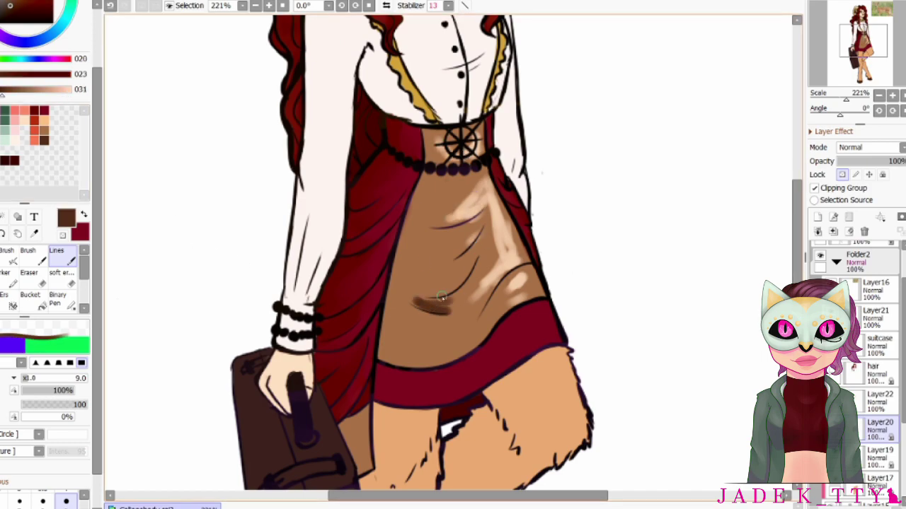
- Blend the pale peach highlights softly into the brown front panel of the skirt
key(b)
alt+click(431, 341)
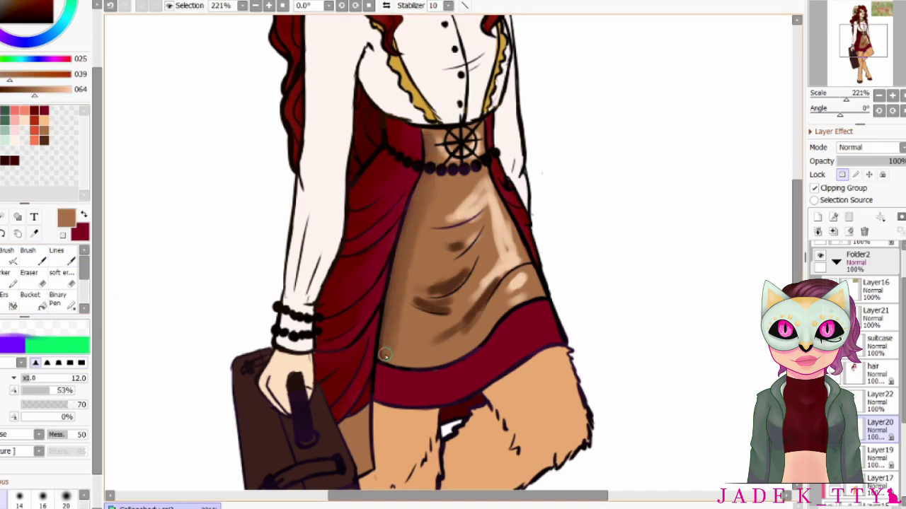
drag(488, 192, 511, 283)
alt+click(495, 226)
drag(485, 177, 505, 301)
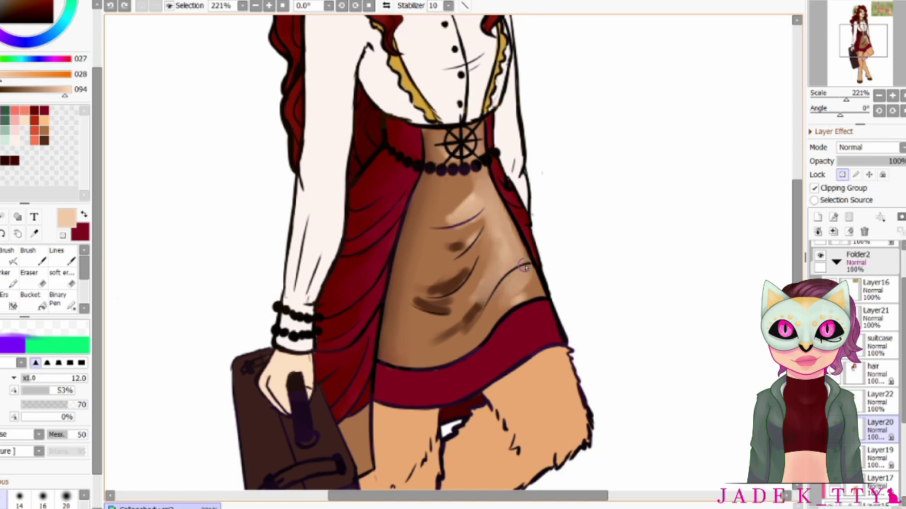
drag(495, 255, 488, 312)
drag(476, 190, 479, 269)
- Blend the dark brown fold shadows across the middle and lower part of the brown front panel
alt+click(425, 290)
drag(467, 219, 417, 290)
drag(452, 198, 453, 333)
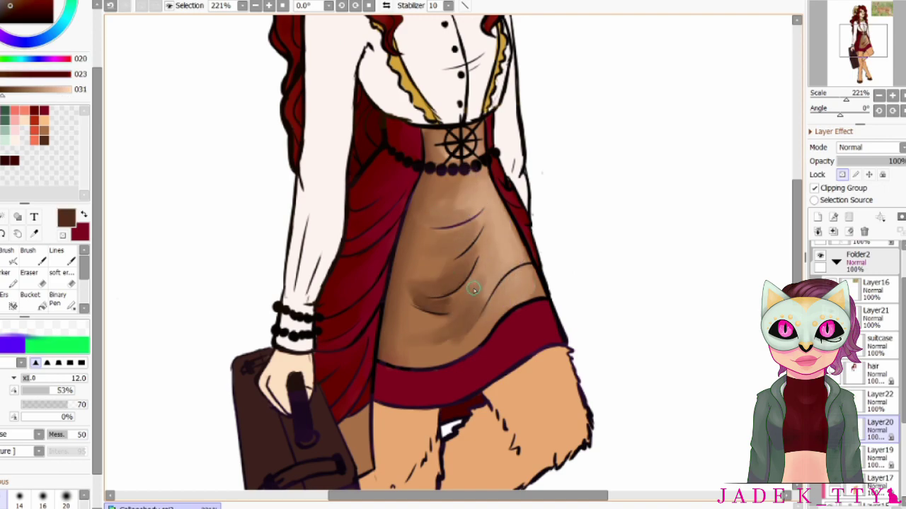
drag(460, 283, 425, 294)
drag(460, 200, 481, 283)
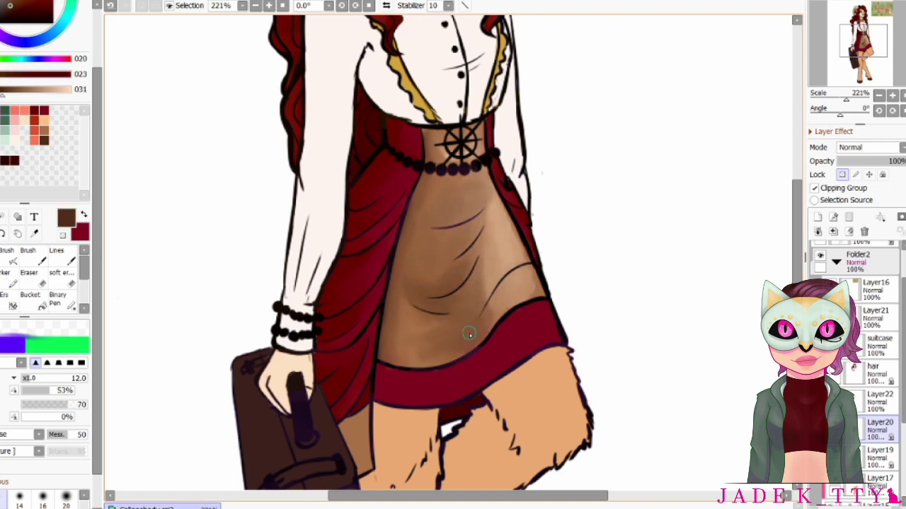
scroll(469, 334, down, 1)
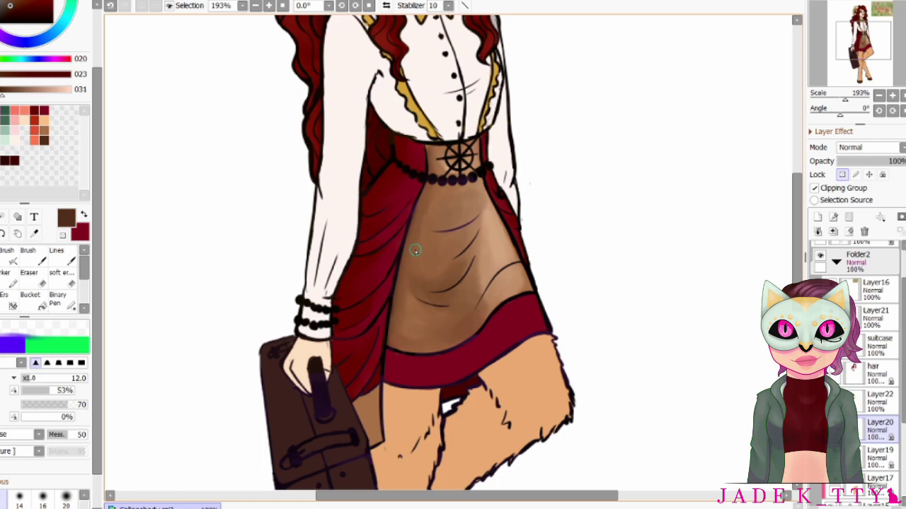
alt+click(487, 291)
alt+click(485, 304)
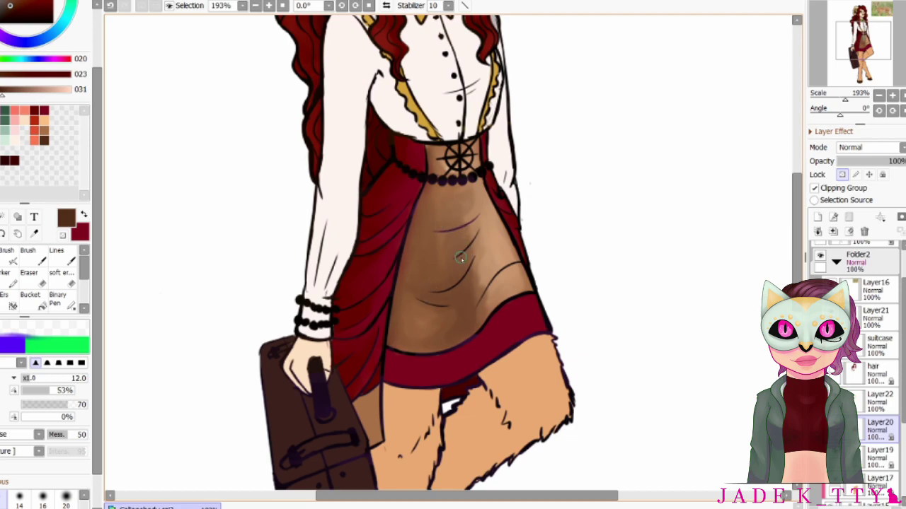
- Paint dark red shadows on the skirt's red hem band and blend them with the maroon base
scroll(407, 319, up, 1)
key(n)
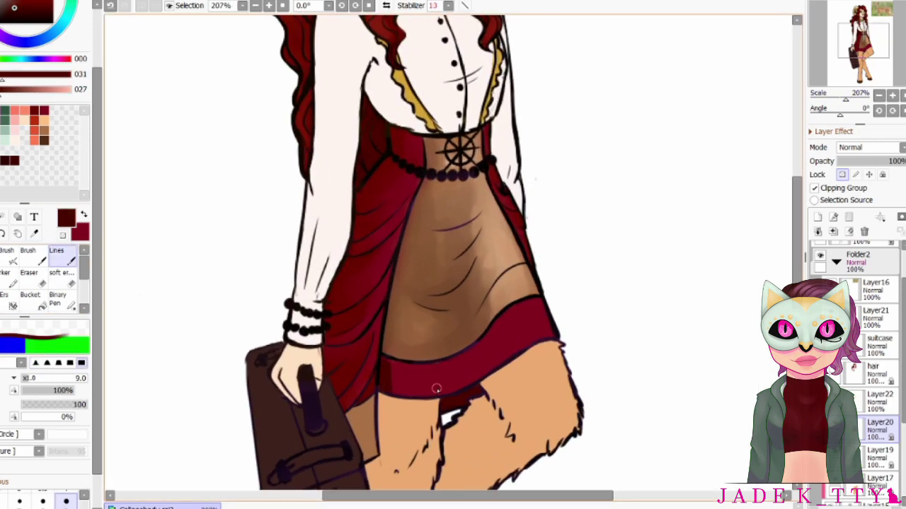
key(b)
alt+click(388, 389)
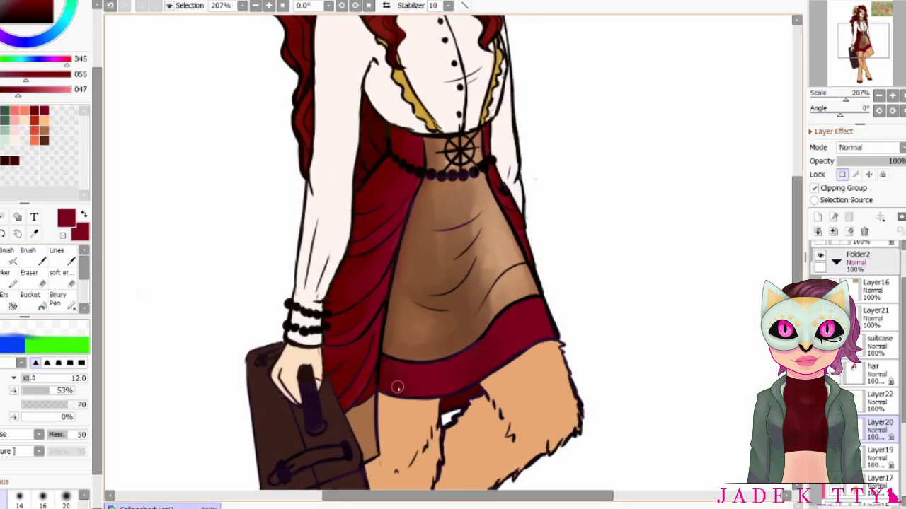
alt+click(484, 357)
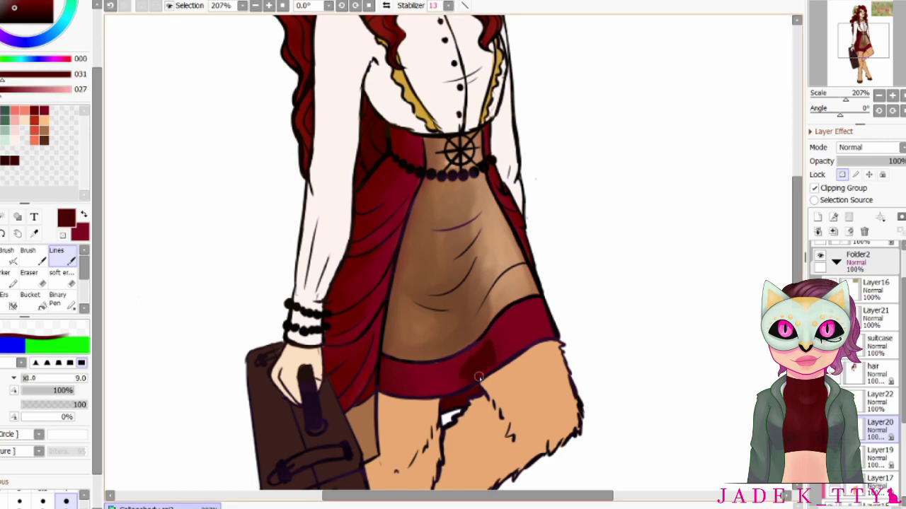
- Brush soft coral-red highlights onto the hem band and the folds of the draped red skirt
alt+click(517, 325)
scroll(517, 325, up, 1)
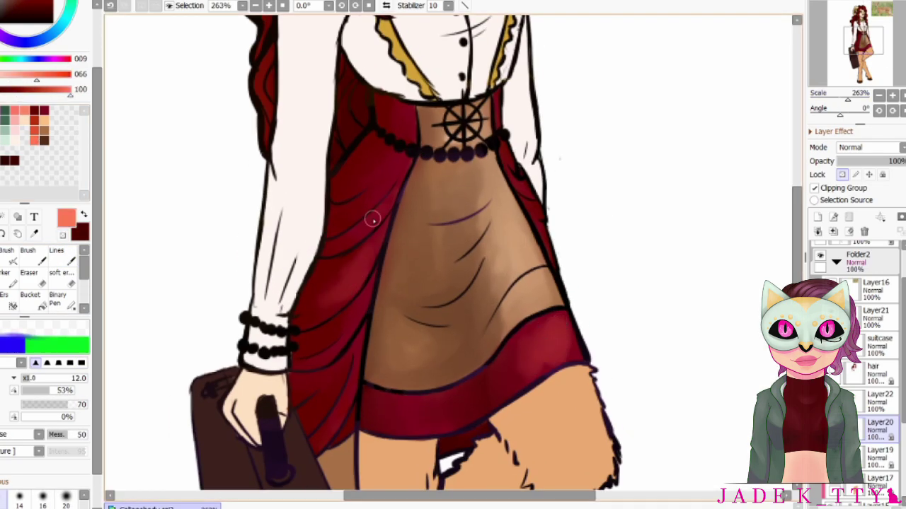
scroll(373, 220, down, 1)
scroll(372, 219, down, 3)
scroll(373, 219, up, 4)
scroll(373, 220, down, 2)
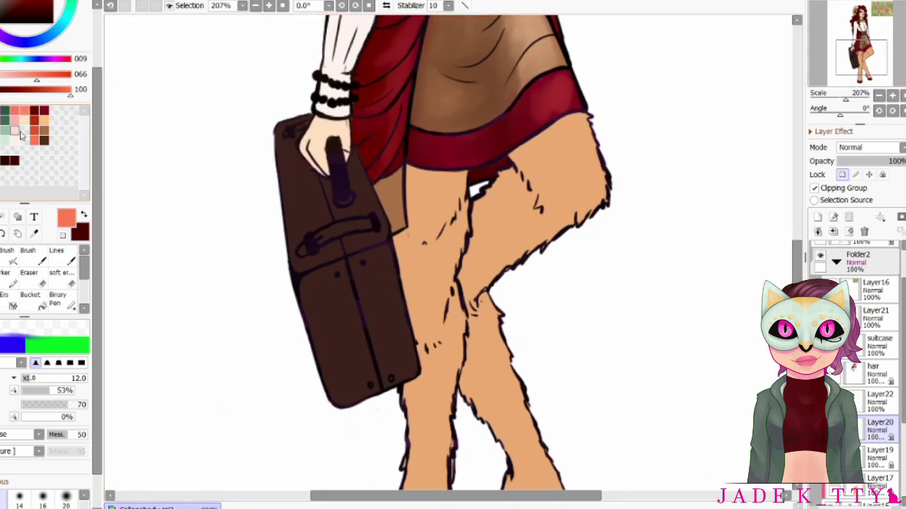
- Paint brown shadow on the raised leg's lower part on Layer17 and blend it towards the knee
click(56, 251)
click(879, 480)
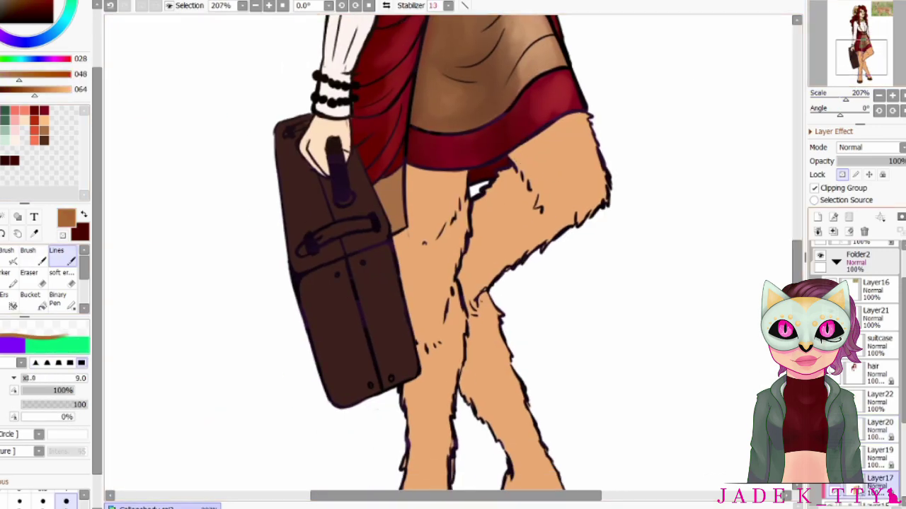
mouse_move(527, 173)
mouse_down()
mouse_move(510, 200)
mouse_move(480, 216)
mouse_move(557, 227)
mouse_up()
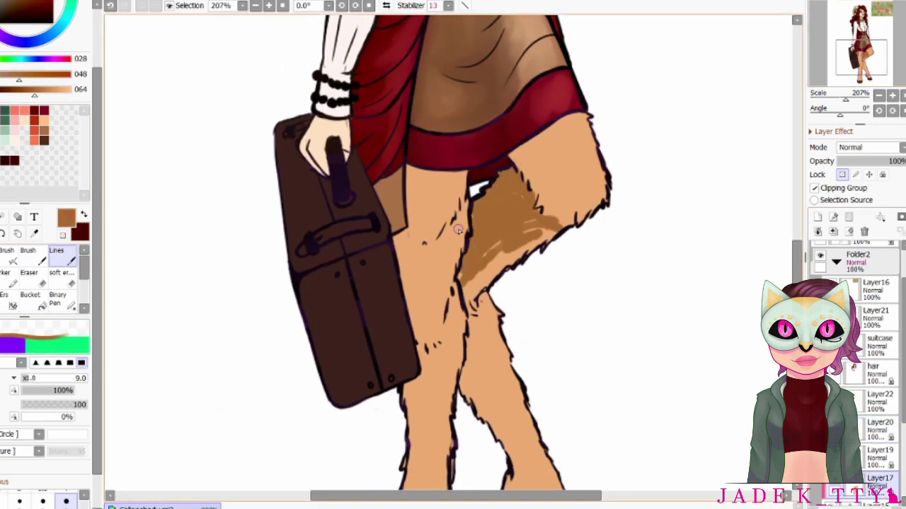
key(b)
mouse_move(459, 230)
mouse_down()
mouse_move(476, 260)
mouse_move(502, 188)
mouse_move(474, 276)
mouse_up()
drag(533, 155, 530, 152)
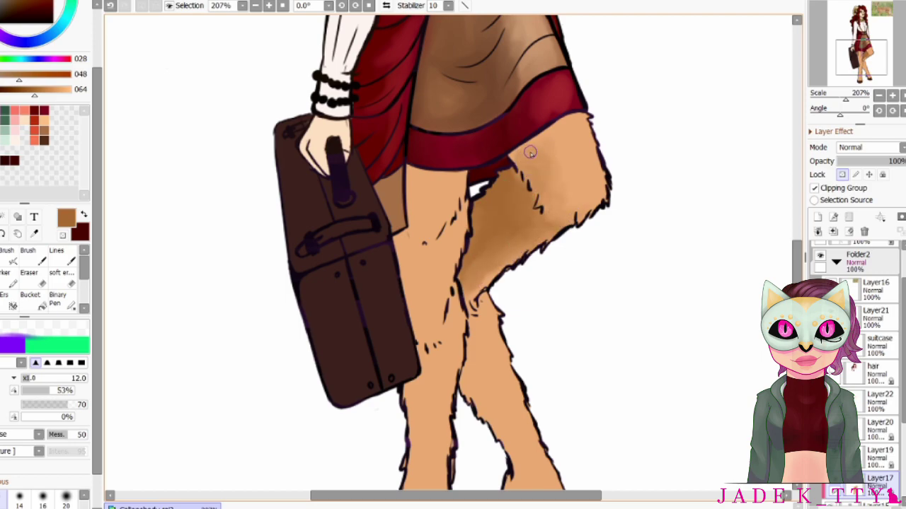
- Extend the brown shading over the raised leg's thigh and knee underside, blending it into the tan fur
key(n)
mouse_move(559, 195)
mouse_down()
mouse_move(534, 223)
mouse_move(566, 223)
mouse_up()
key(b)
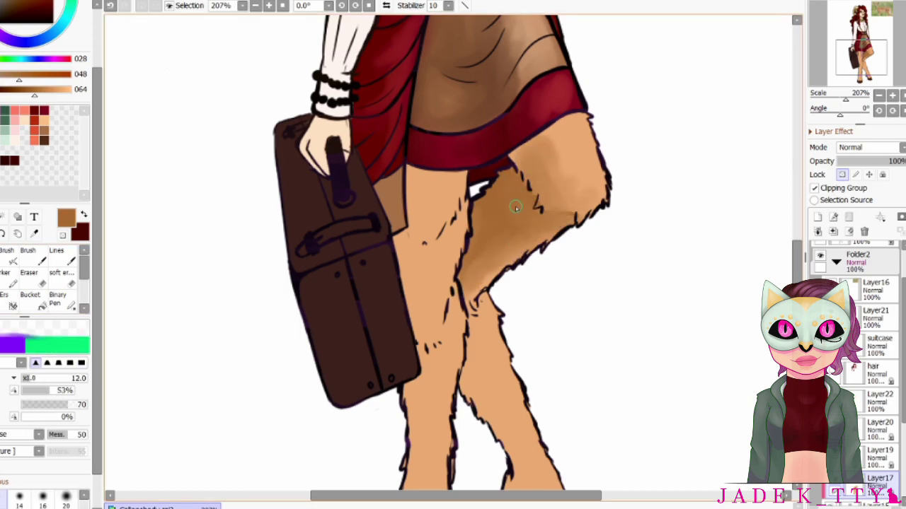
key(n)
key(b)
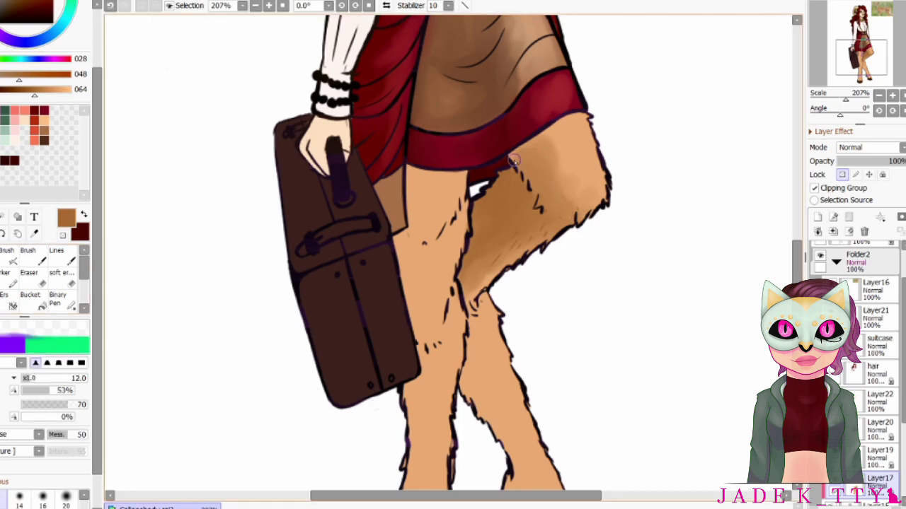
- Draw small darker brown fur strokes on the raised leg with a 4.0 brush and soften them
key(n)
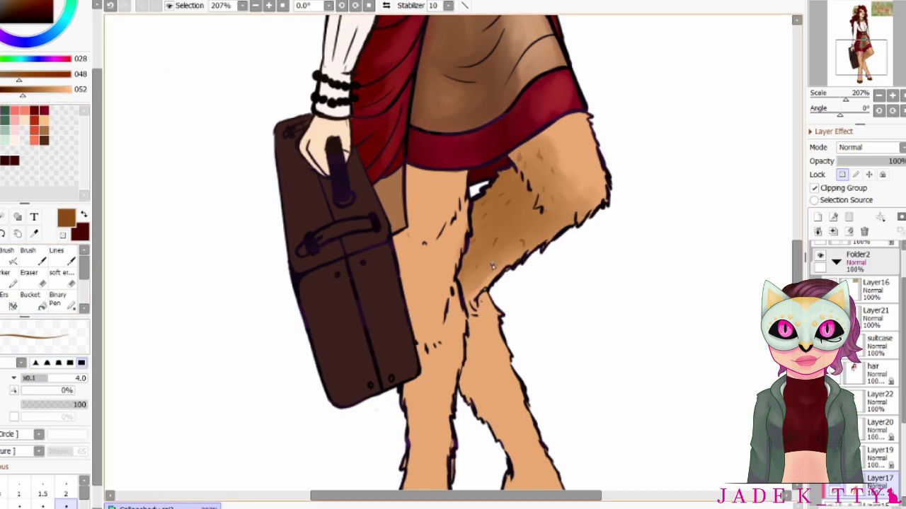
scroll(483, 227, up, 2)
key(b)
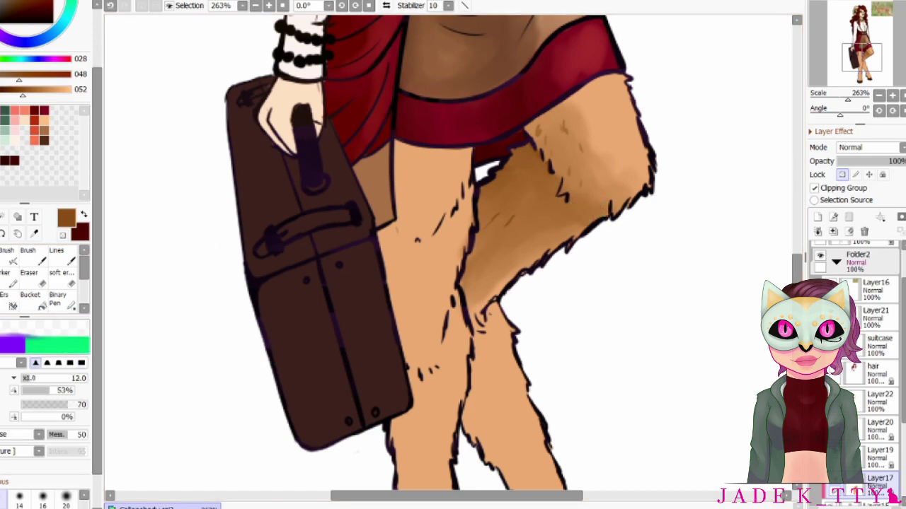
- Paint brown shading down the raised leg's shin on Layer17 and blend it towards the hoof
scroll(472, 298, down, 2)
key(n)
drag(472, 297, 459, 382)
key(b)
mouse_move(468, 301)
mouse_down()
mouse_move(470, 384)
mouse_move(479, 329)
mouse_move(504, 334)
mouse_move(485, 387)
mouse_move(487, 327)
mouse_up()
scroll(487, 327, down, 2)
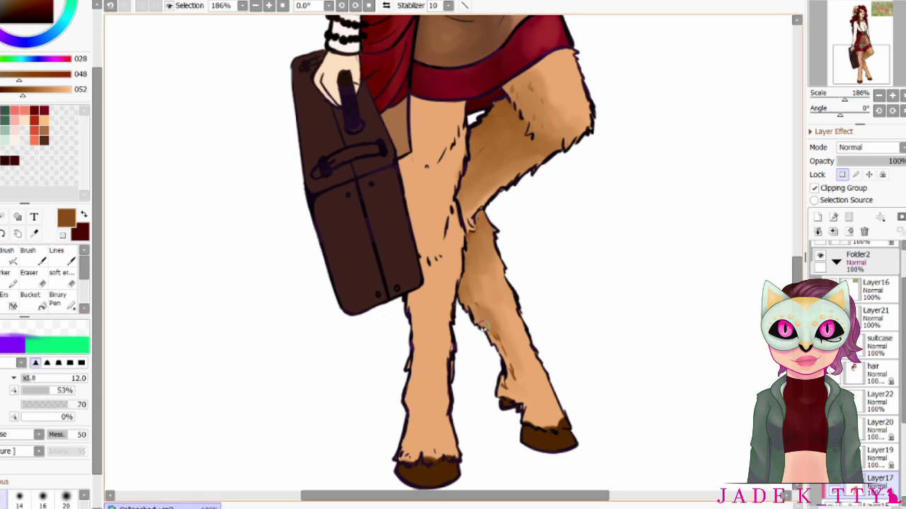
mouse_move(500, 380)
mouse_down()
mouse_move(494, 408)
mouse_move(512, 387)
mouse_up()
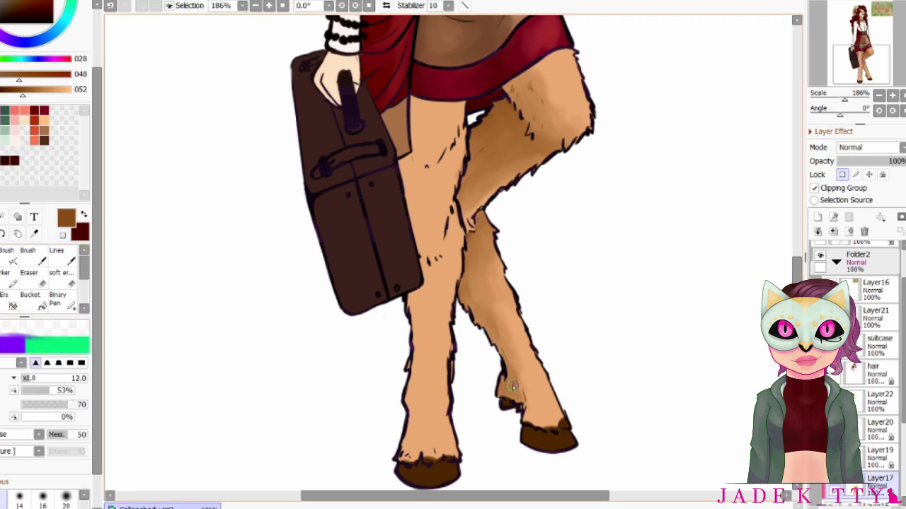
- Draw short pale cream fur strokes on the raised leg's knee and shin with a 4.0 brush
alt+click(556, 84)
key(n)
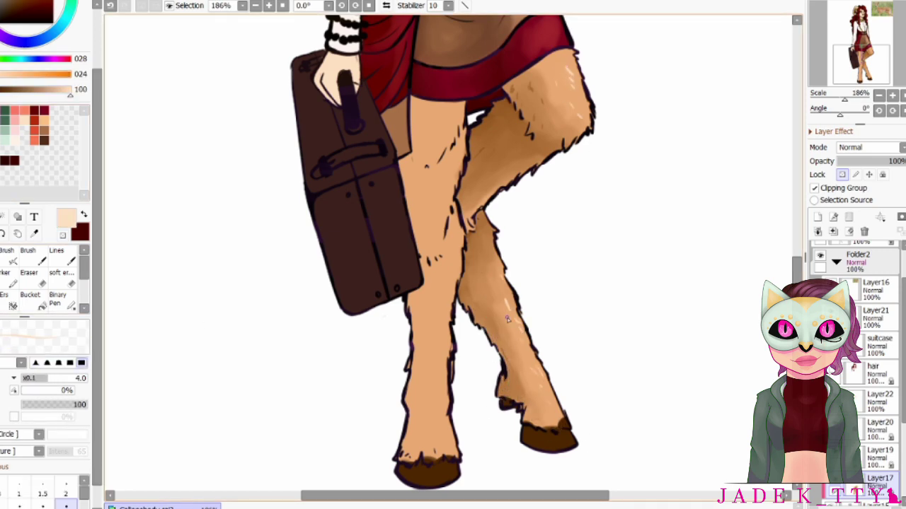
scroll(572, 370, up, 1)
- Clean up the furry upper edges of the hooves on Layer19 with the eraser and touch up their dark brown
key(e)
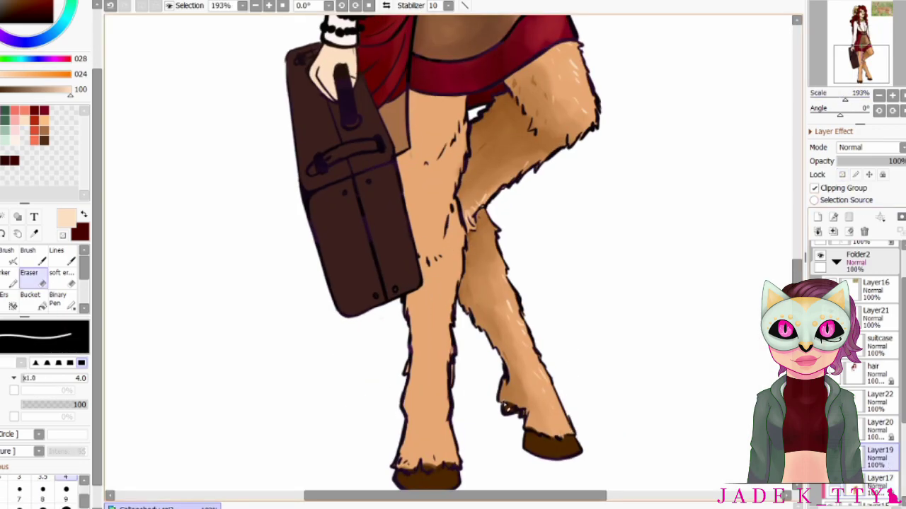
alt+click(557, 440)
key(n)
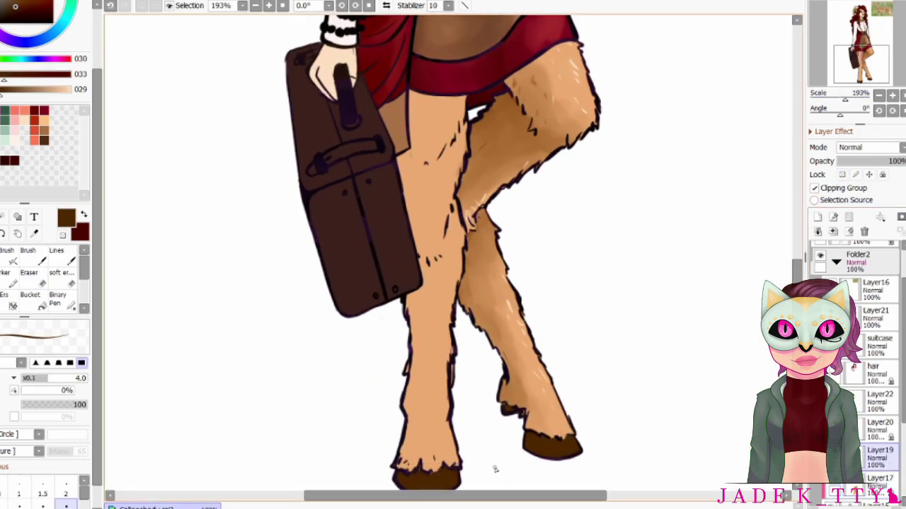
- Paint brown shadow below the standing leg's knee on Layer17 and blend it into the tan fur
scroll(803, 254, up, 2)
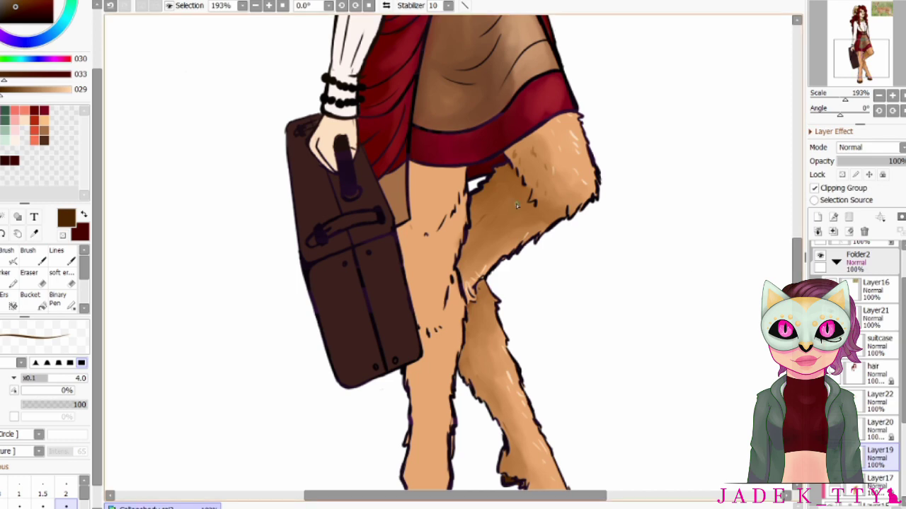
alt+click(410, 147)
ctrl+shift+click(415, 169)
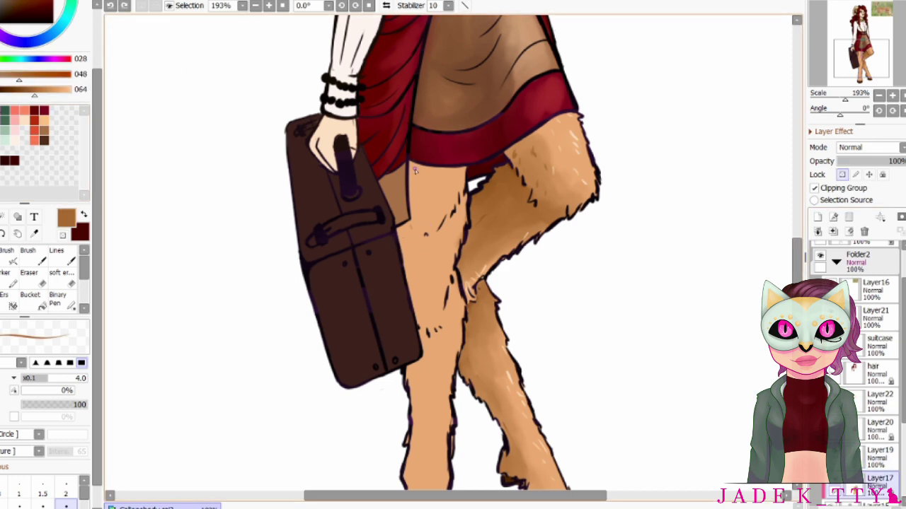
mouse_move(415, 228)
mouse_down()
mouse_move(449, 271)
mouse_move(431, 297)
mouse_up()
key(b)
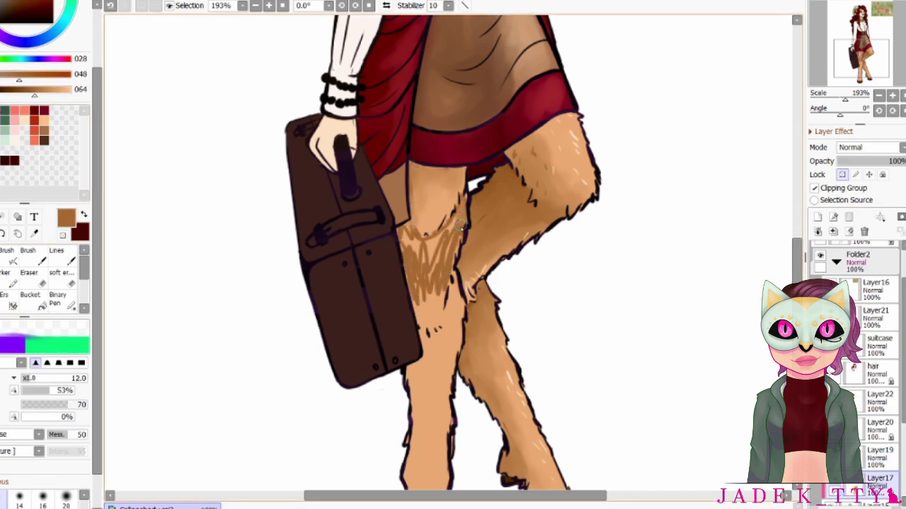
mouse_move(460, 225)
mouse_down()
mouse_move(404, 252)
mouse_move(460, 229)
mouse_up()
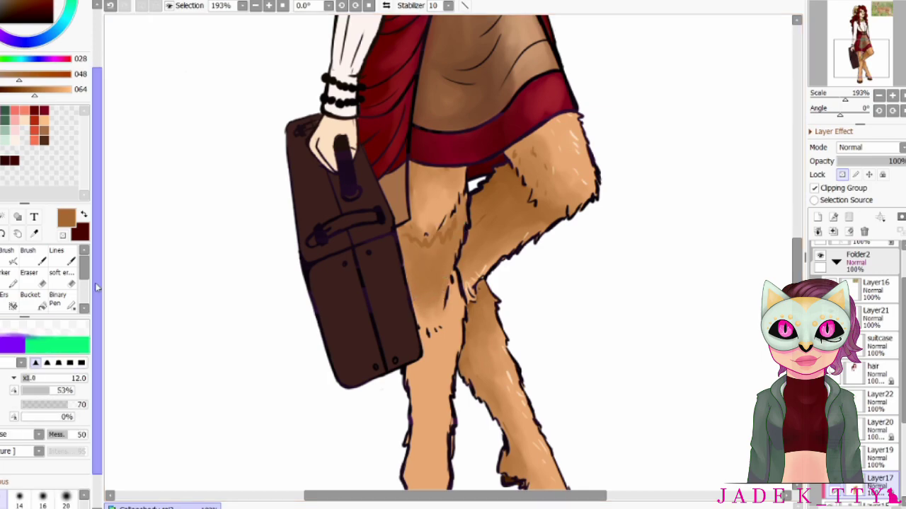
- Soften the edge of the brown shadow at the standing leg's knee with the sampled tan fur colour
key(x)
alt+click(417, 226)
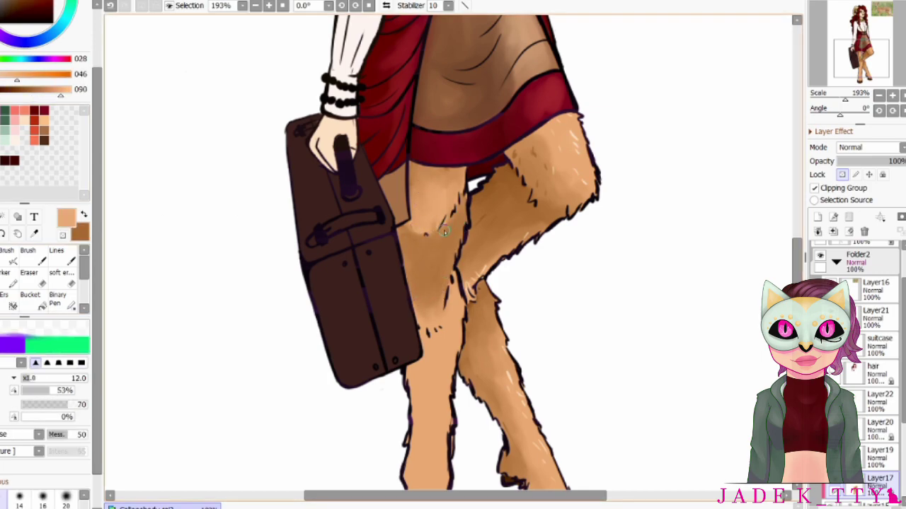
drag(425, 287, 421, 311)
drag(418, 268, 427, 302)
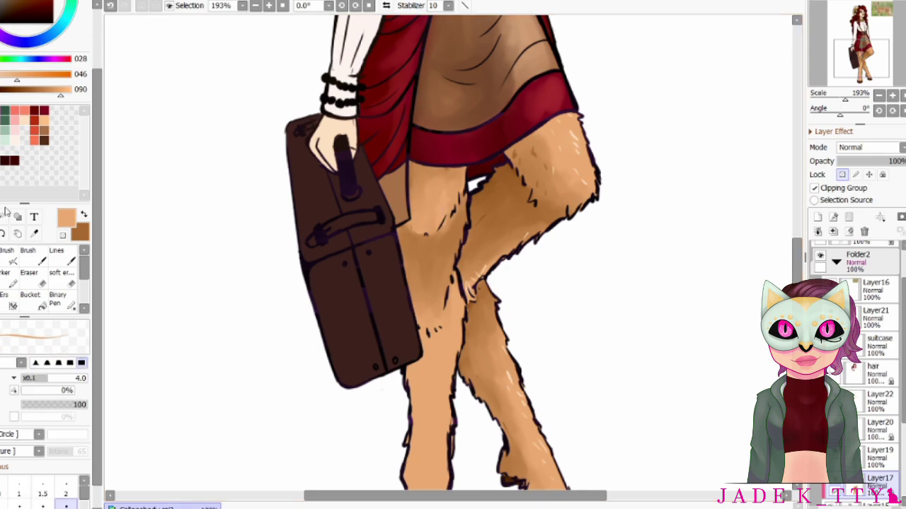
key(e)
key(x)
key(b)
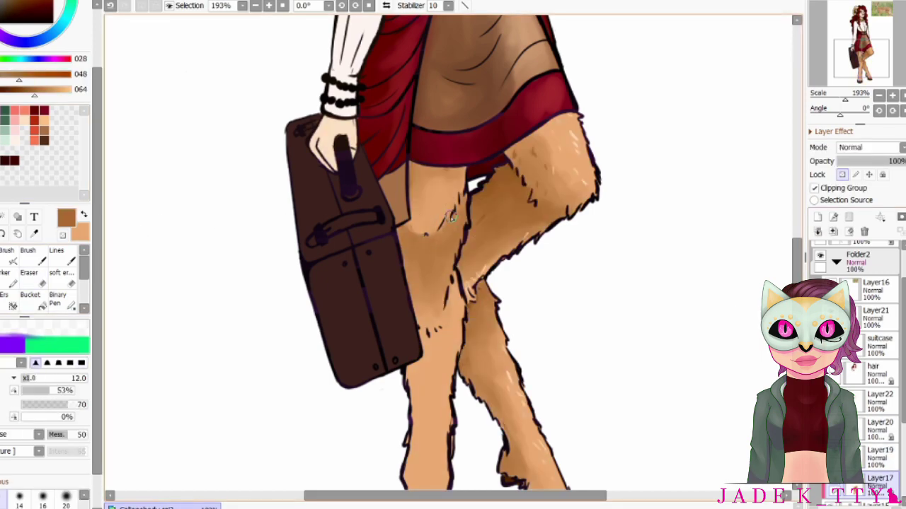
- Add a pale cream highlight to the standing leg's knee and blend it with the 12.0 brush
key(x)
key(n)
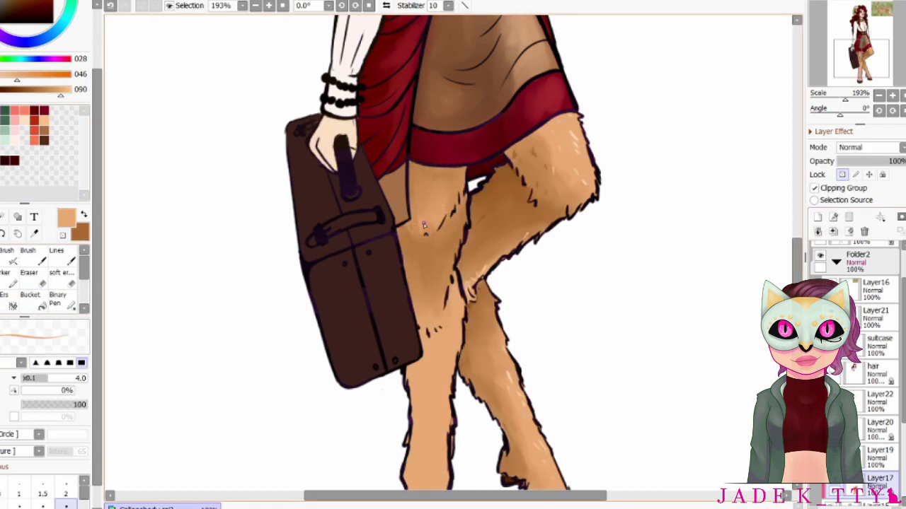
mouse_move(428, 233)
mouse_down()
mouse_move(421, 193)
mouse_move(449, 181)
mouse_move(419, 212)
mouse_move(428, 230)
mouse_up()
key(b)
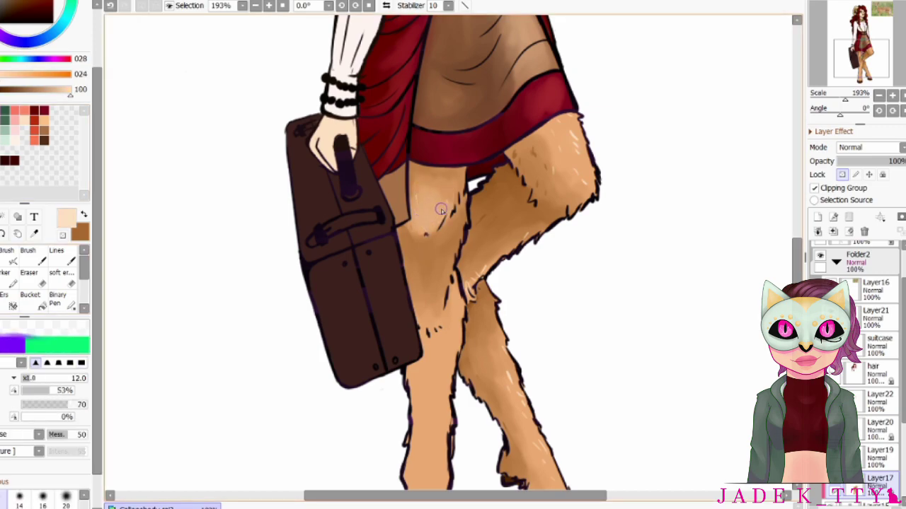
- Add brown fur shading under the standing leg's knee and extend it down beside the suitcase, blending it
alt+click(415, 269)
key(x)
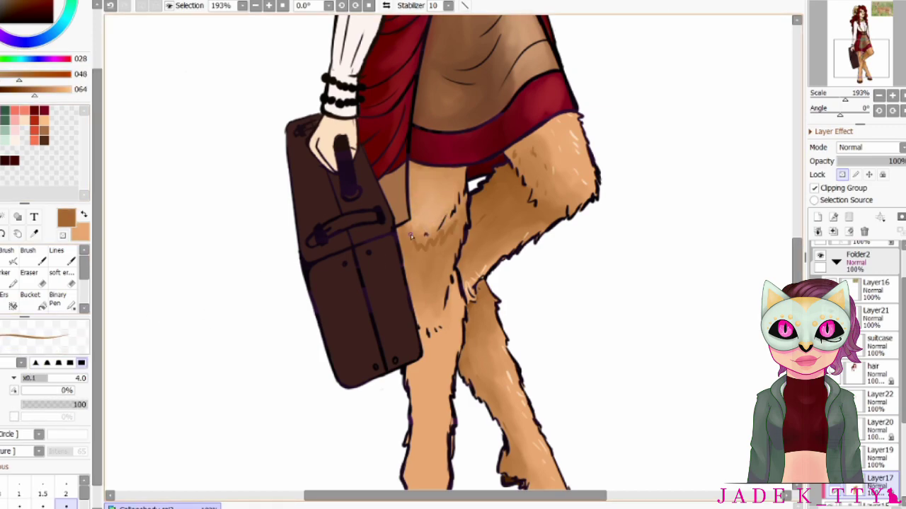
mouse_move(414, 301)
mouse_down()
mouse_move(456, 237)
mouse_move(425, 315)
mouse_move(437, 334)
mouse_move(417, 369)
mouse_up()
key(n)
key(b)
drag(458, 301, 428, 356)
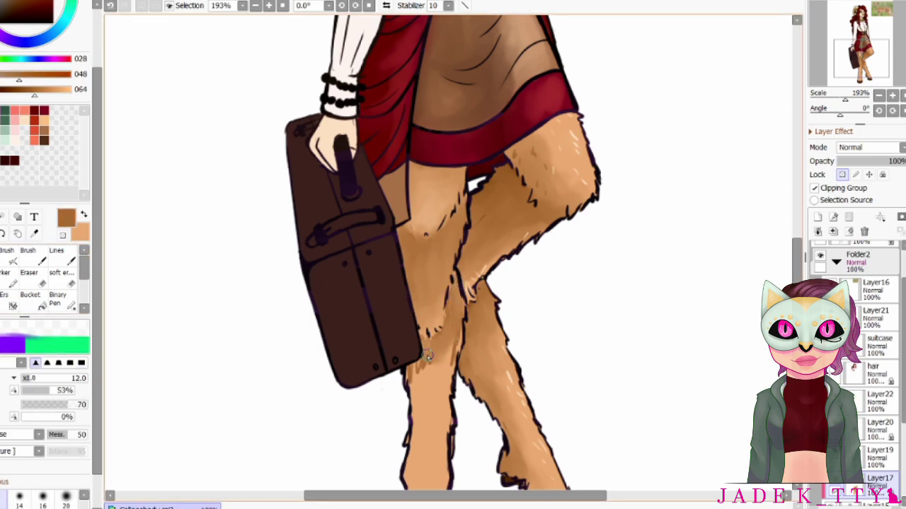
- Continue the brown shading down the standing leg's shin and blend it towards the hoof
scroll(601, 312, down, 3)
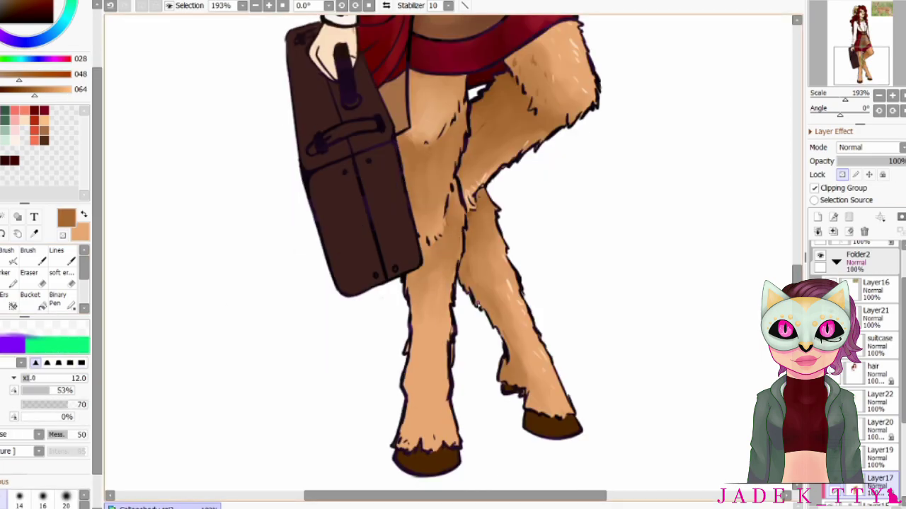
key(n)
drag(427, 256, 415, 286)
drag(443, 262, 434, 328)
key(b)
drag(412, 370, 416, 413)
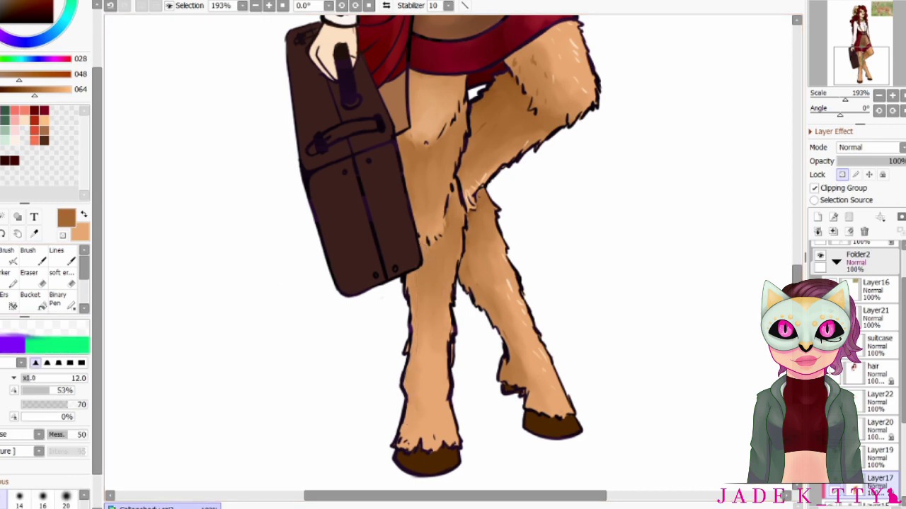
- Deepen the brown shading along the standing leg's ankle and just below the suitcase's lower corner
key(n)
key(b)
drag(450, 347, 433, 395)
key(n)
drag(439, 256, 423, 282)
key(b)
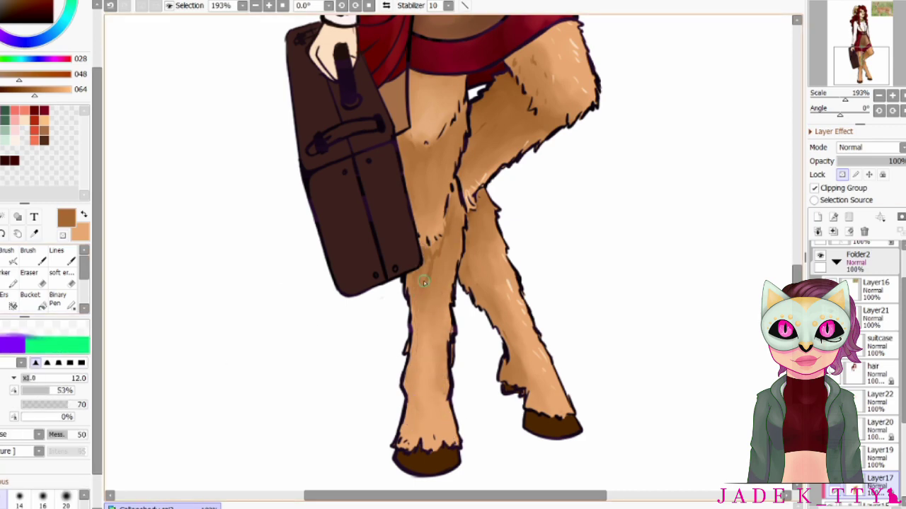
- Draw pale cream fur strokes on the standing leg and darker brown ones over both legs with a 4.0 brush
key(n)
drag(427, 111, 419, 122)
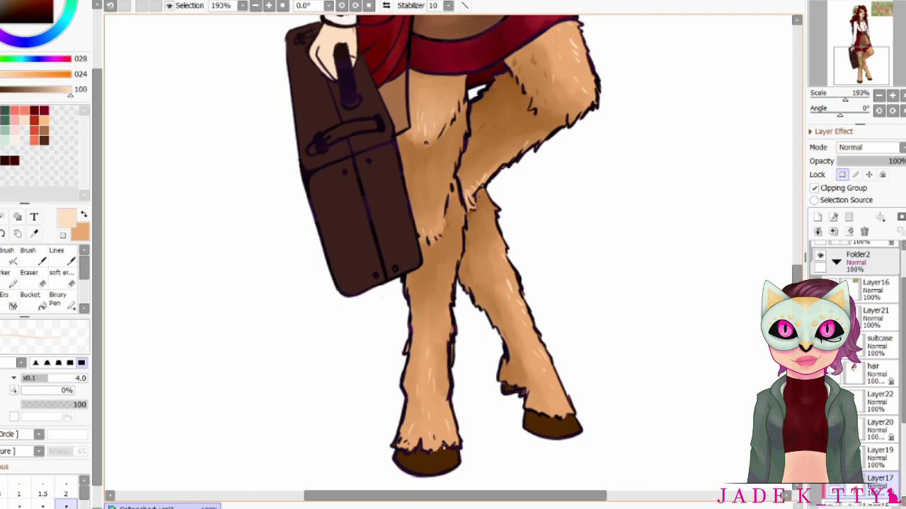
scroll(435, 252, down, 1)
alt+click(430, 228)
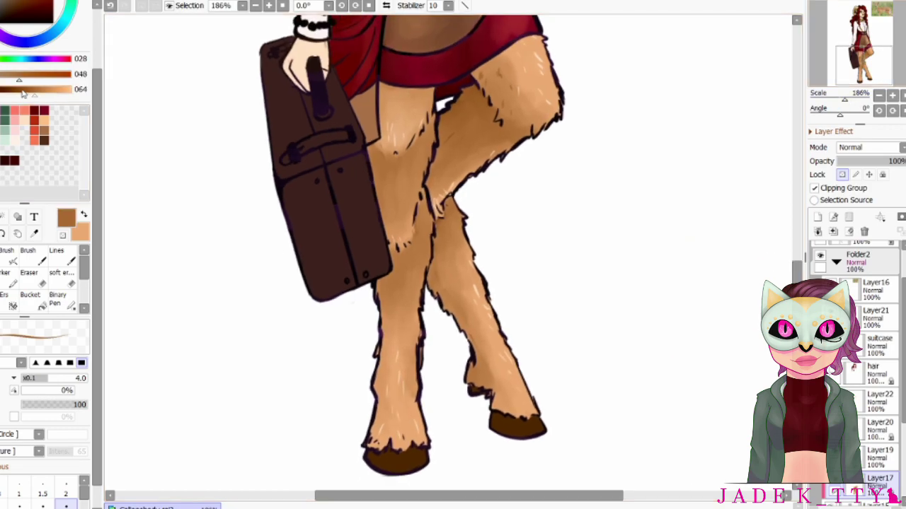
alt+click(409, 103)
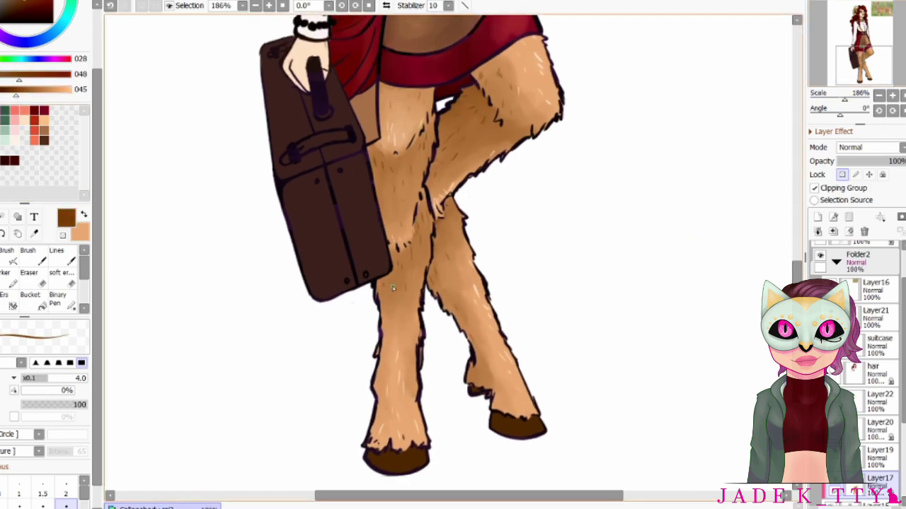
- Brighten the irises of both eyes with lighter golden tones using the 4.0 brush
scroll(393, 288, up, 2)
scroll(393, 288, up, 8)
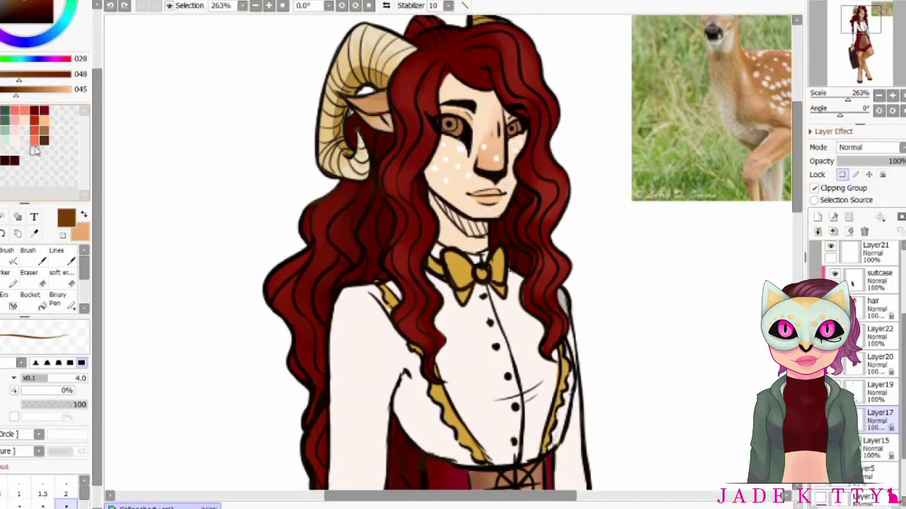
alt+click(453, 128)
alt+click(467, 272)
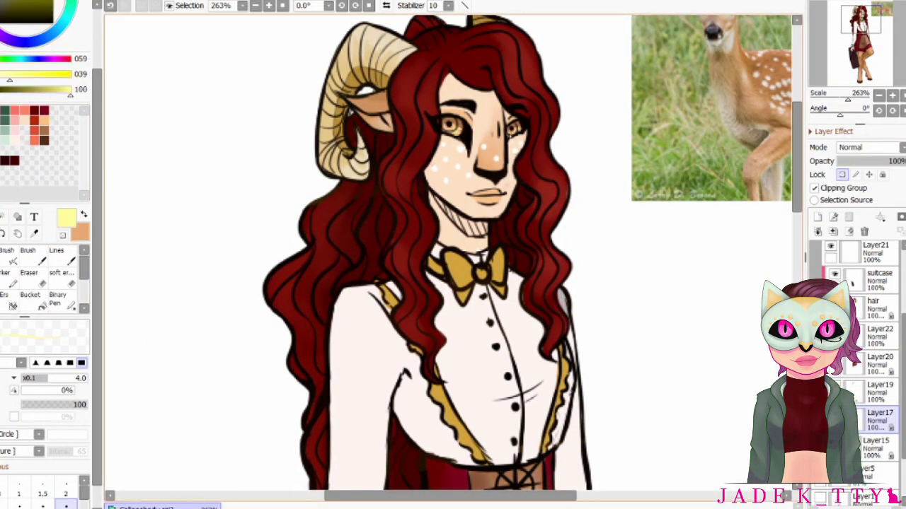
alt+click(464, 280)
- Brush pale pink shadows onto the white shirt's bust and far sleeve on Layer22
scroll(533, 230, down, 8)
scroll(532, 231, down, 3)
scroll(532, 231, down, 5)
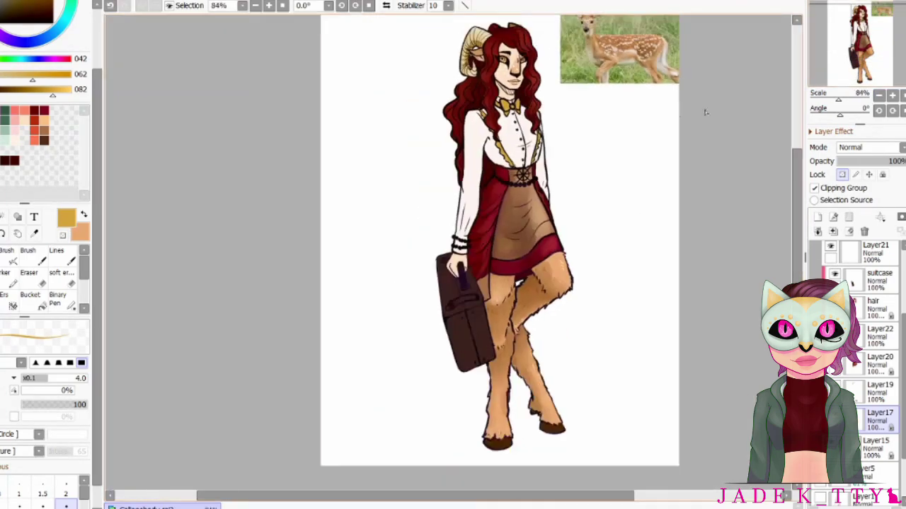
scroll(758, 222, up, 6)
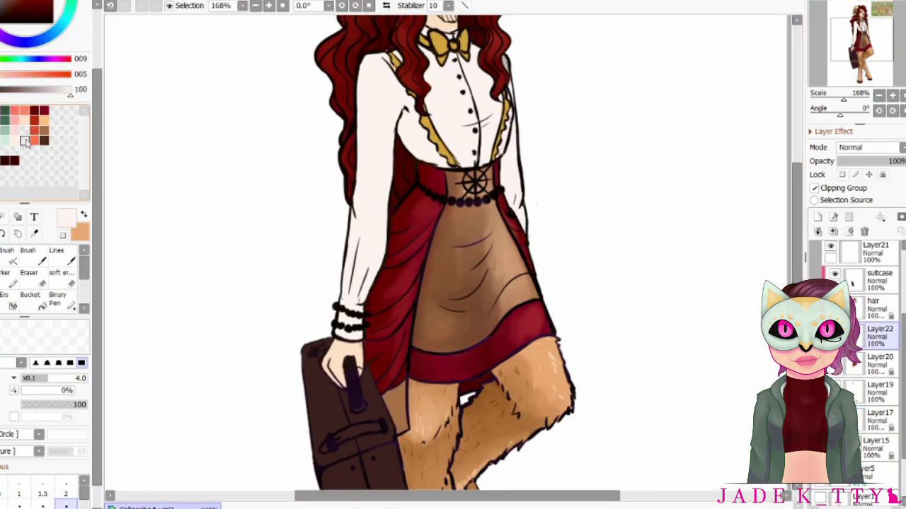
alt+click(401, 132)
key(l)
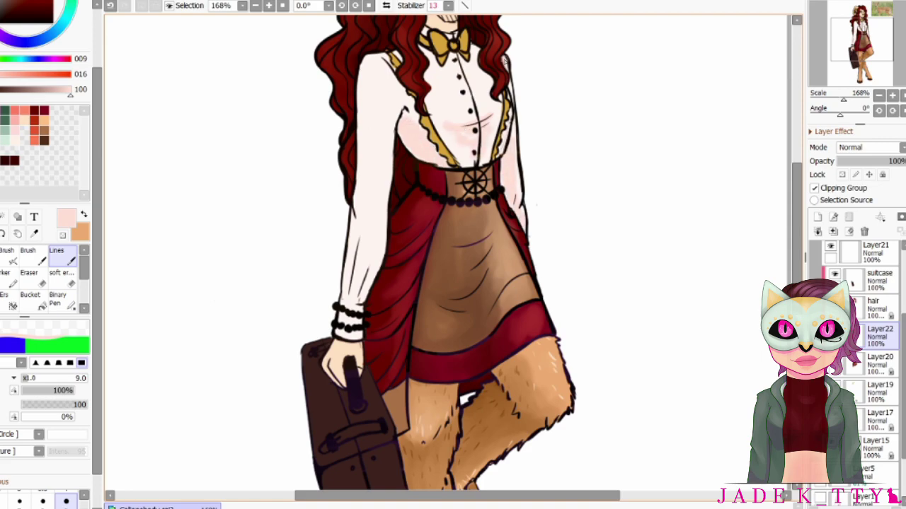
- Blend the shirt shadows, shade the near sleeve pale pink and brush white highlights onto the shirt
key(b)
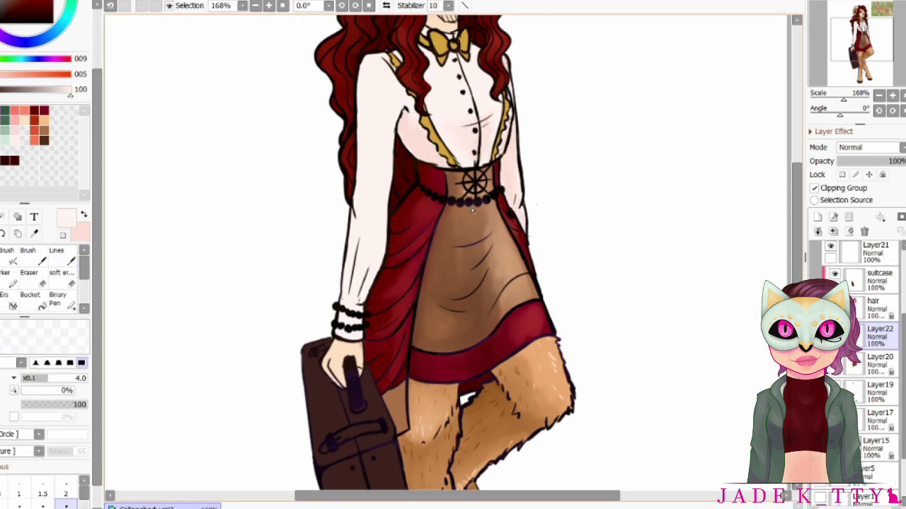
key(l)
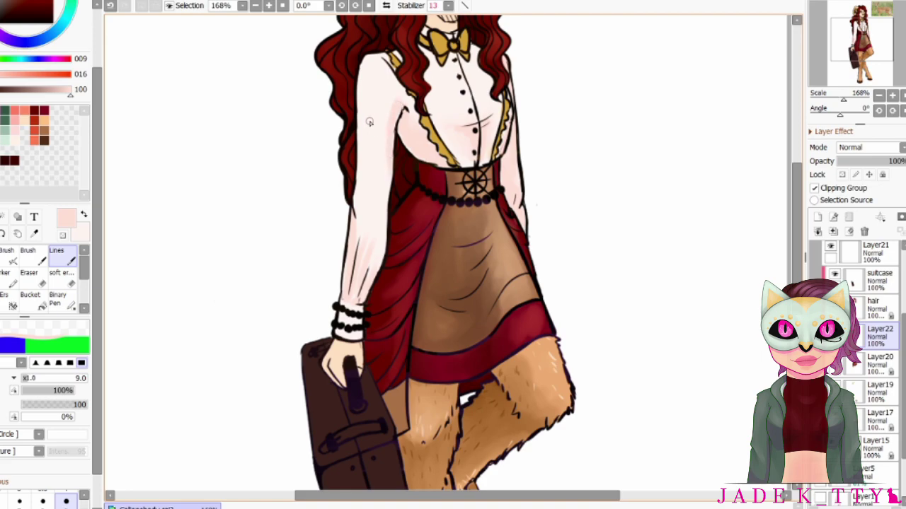
key(v)
key(l)
scroll(460, 170, up, 3)
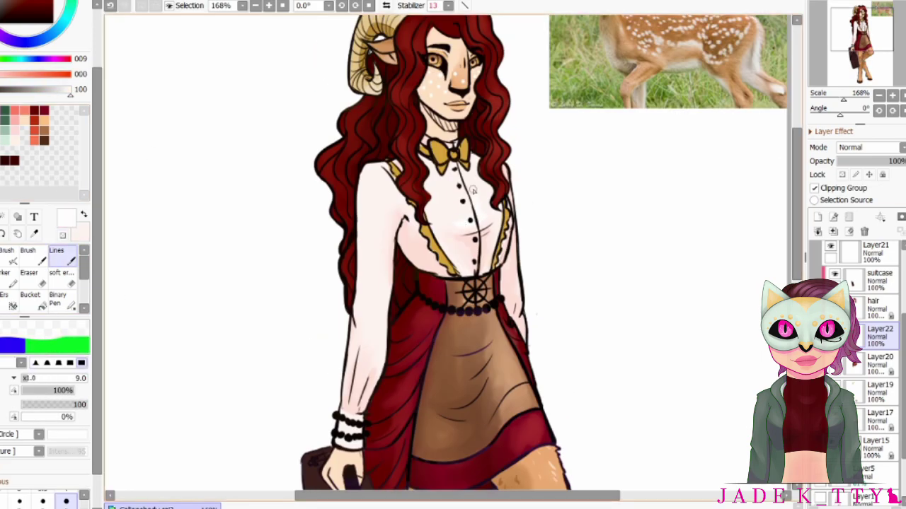
key(v)
- Paint light gold highlights on the bow tie and the shirt's ruffled trim and blend them
key(n)
alt+click(460, 154)
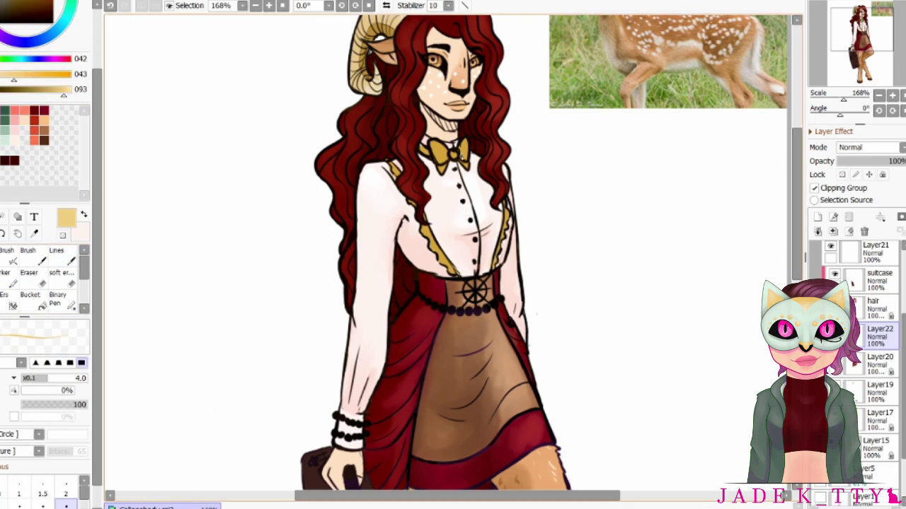
key(b)
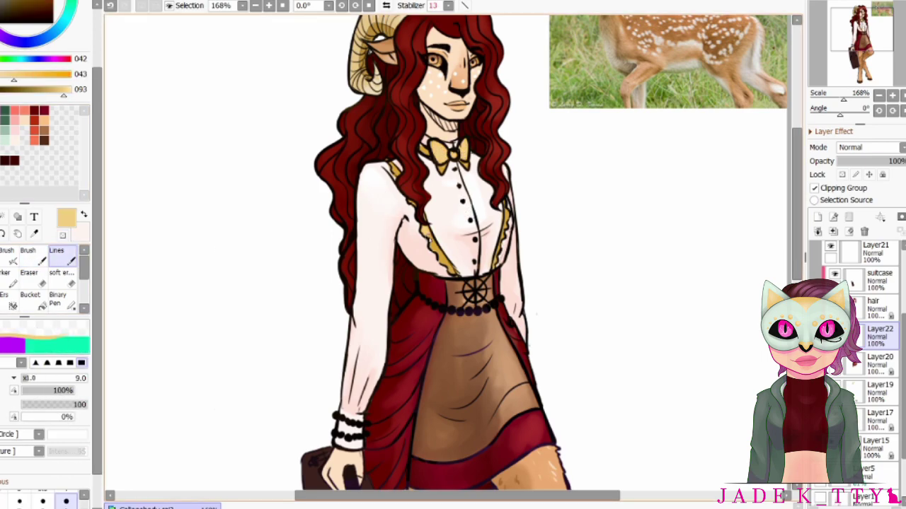
alt+click(464, 155)
- Switch to the suitcase layer and set the brush colour to a light tan
scroll(453, 255, down, 5)
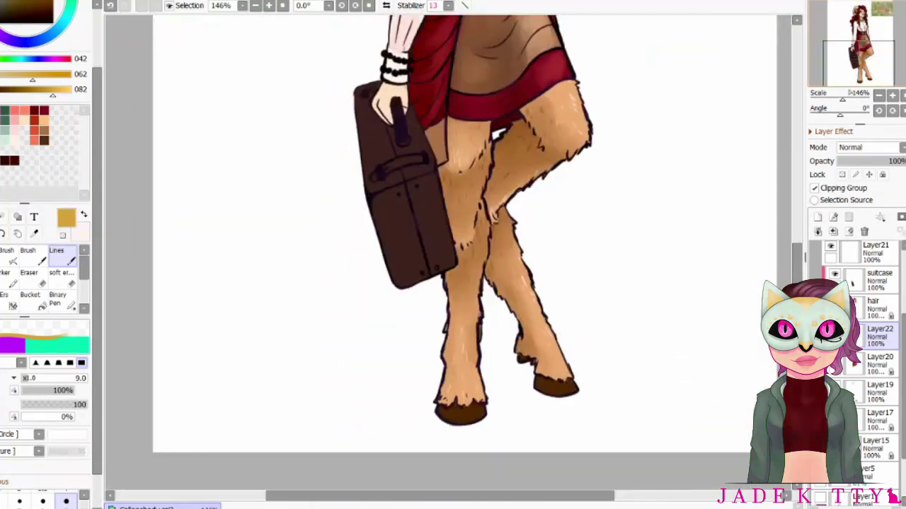
click(879, 276)
mouse_move(403, 184)
mouse_down()
mouse_move(467, 283)
mouse_move(453, 333)
mouse_up()
click(14, 113)
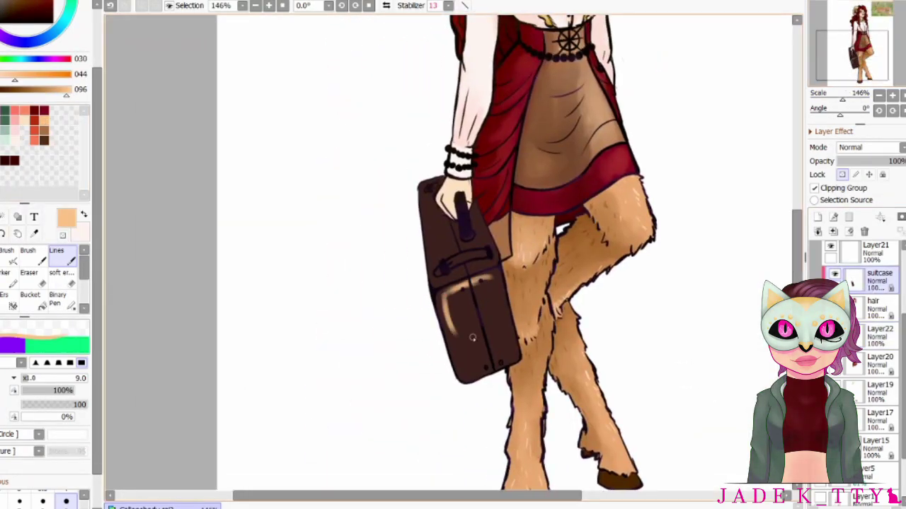
drag(488, 283, 470, 305)
key(ctrl+z)
key(ctrl+z)
key(ctrl+z)
- Paint light tan highlights on the suitcase's upper section below the hand and blend them into the dark brown
key(b)
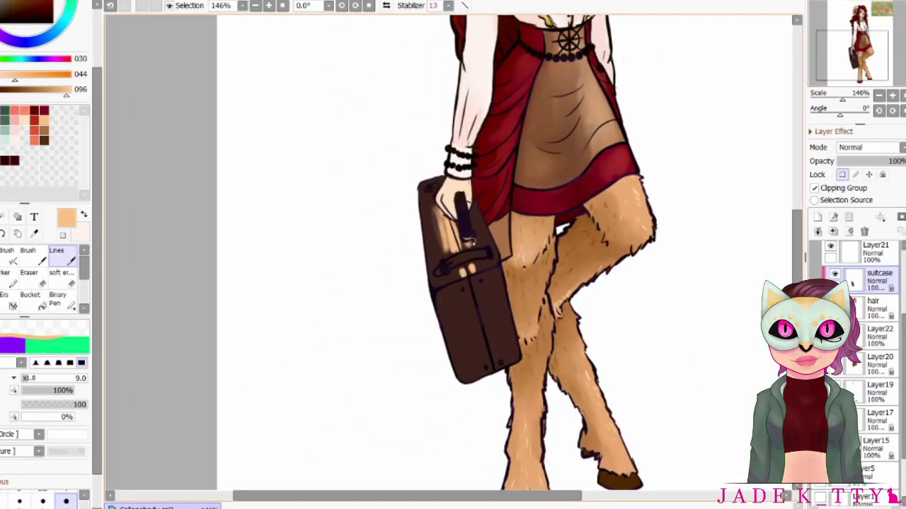
alt+click(471, 240)
drag(458, 205, 467, 268)
drag(435, 191, 453, 266)
drag(467, 213, 494, 280)
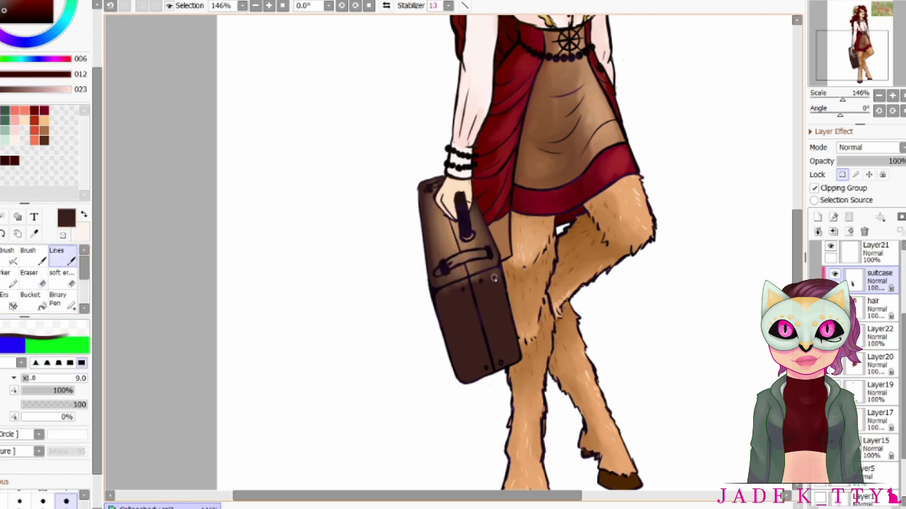
- Brush light tan highlights onto the suitcase's lower section and blend them with the sampled dark brown
key(ctrl+z)
key(ctrl+z)
key(ctrl+z)
key(b)
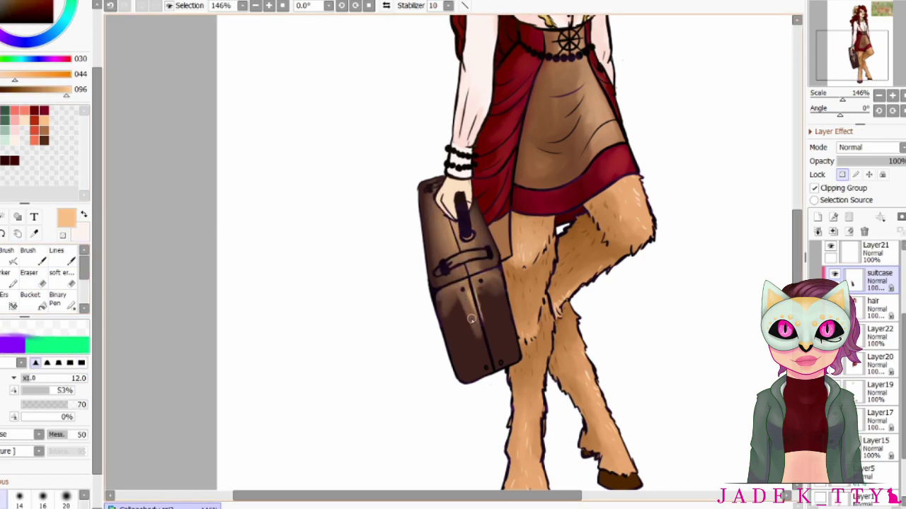
mouse_move(471, 320)
mouse_down()
mouse_move(482, 344)
mouse_move(464, 294)
mouse_move(496, 277)
mouse_move(490, 317)
mouse_move(460, 265)
mouse_move(468, 380)
mouse_move(462, 339)
mouse_move(500, 363)
mouse_up()
alt+click(467, 379)
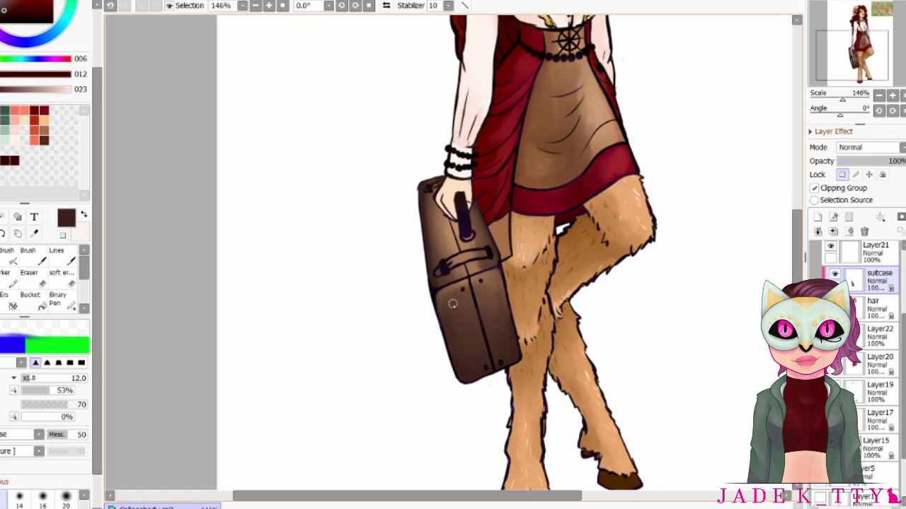
- Shade the suitcase's curved strap with dark brown and maroon and brush a soft tan highlight onto it
key(n)
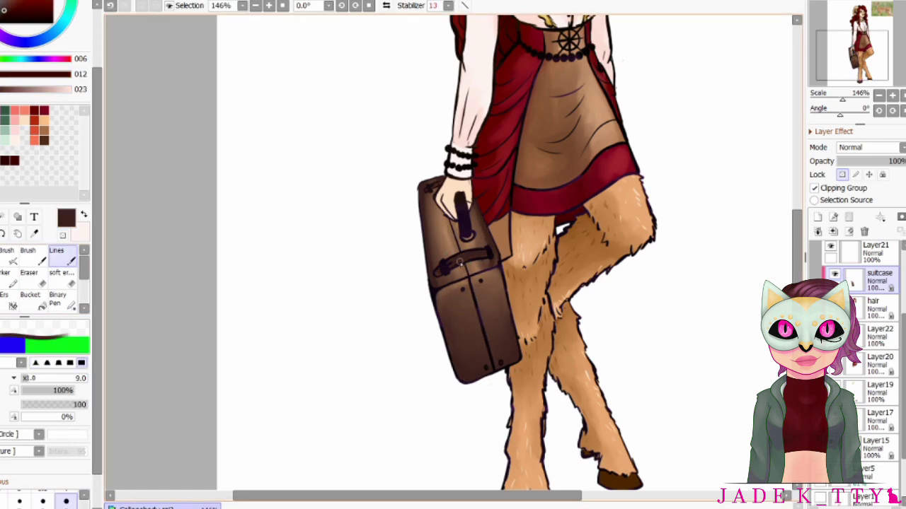
key(b)
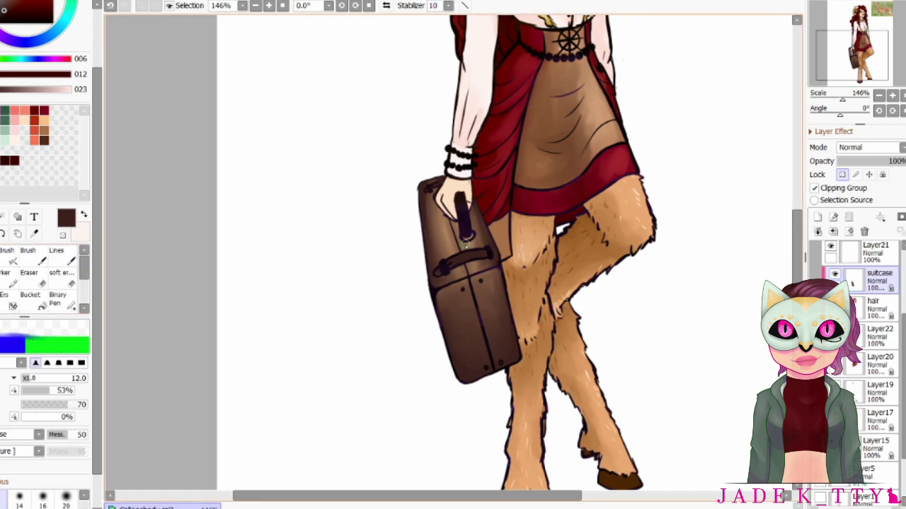
alt+click(480, 252)
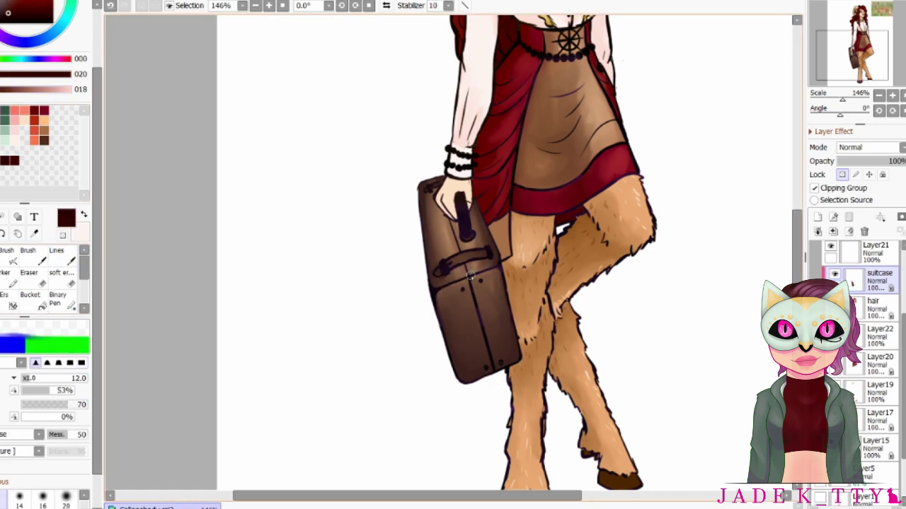
alt+click(464, 275)
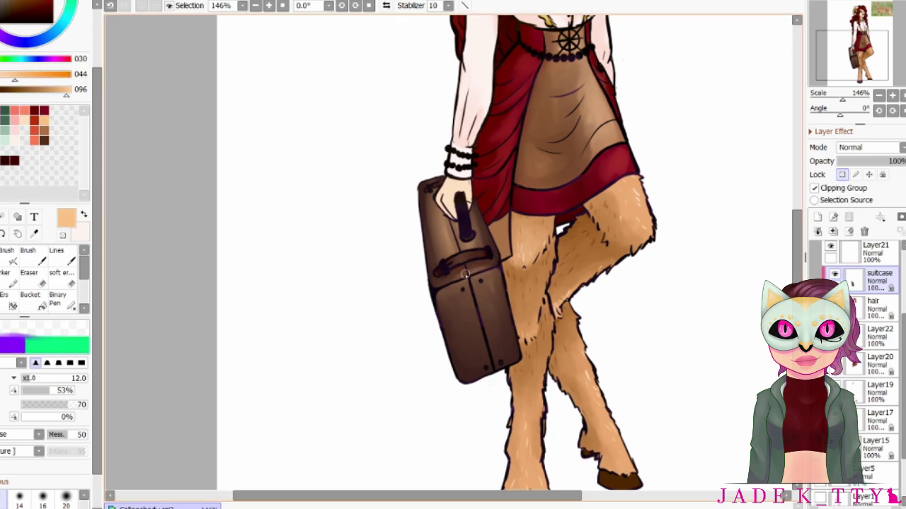
- Collapse Folder1, select the suitcase handle's area and block it in with purple on a new layer
scroll(450, 351, up, 3)
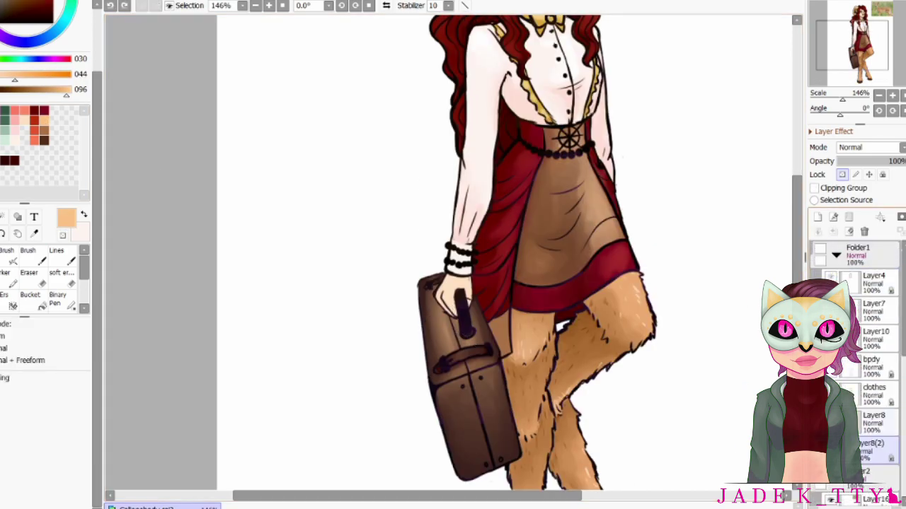
click(837, 254)
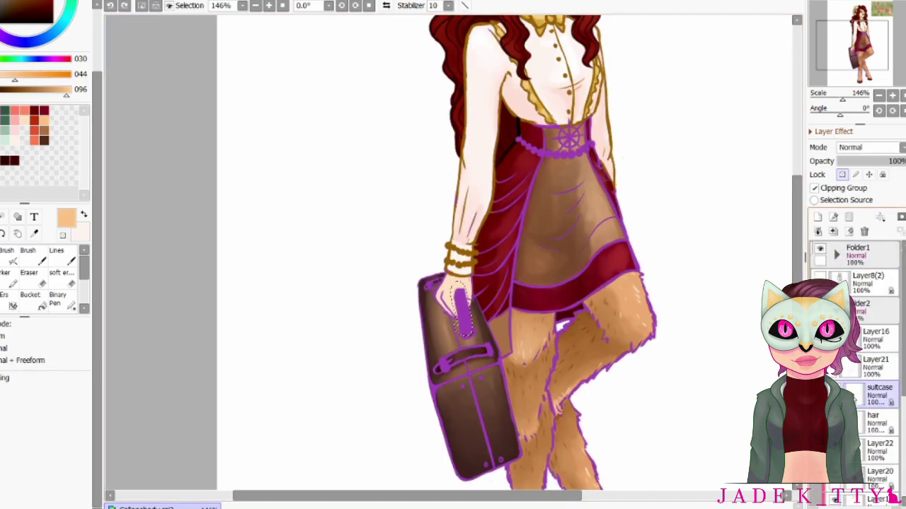
click(875, 390)
drag(849, 276, 849, 278)
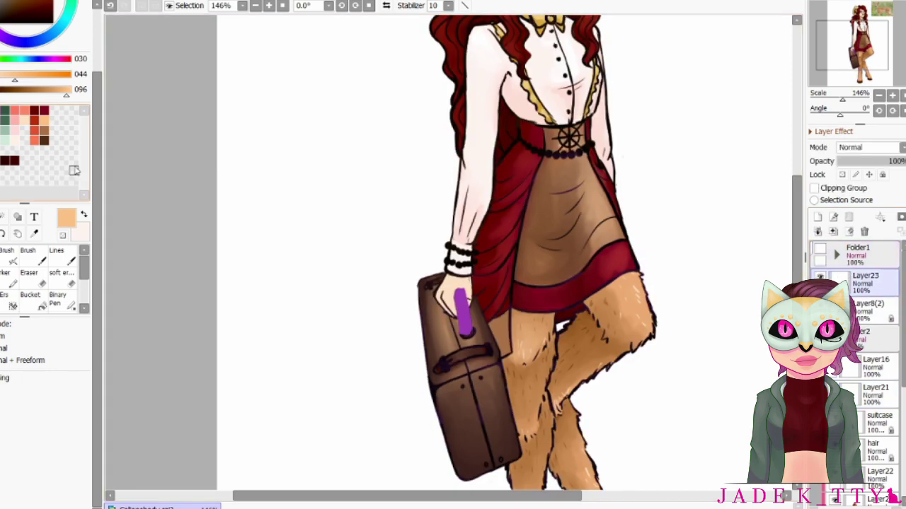
scroll(461, 326, up, 5)
key(b)
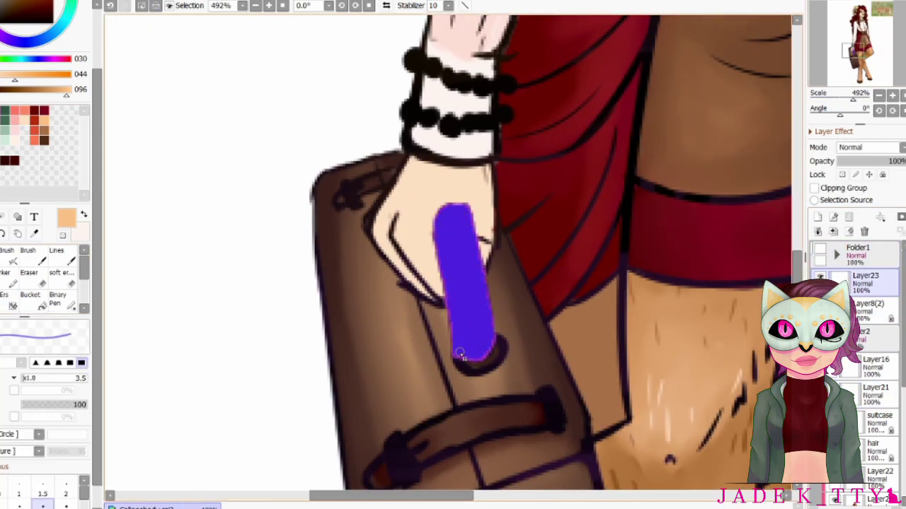
- Move the purple handle layer directly above the suitcase layer in Folder2 and merge it into the suitcase layer
key(ctrl+z)
scroll(712, 155, down, 2)
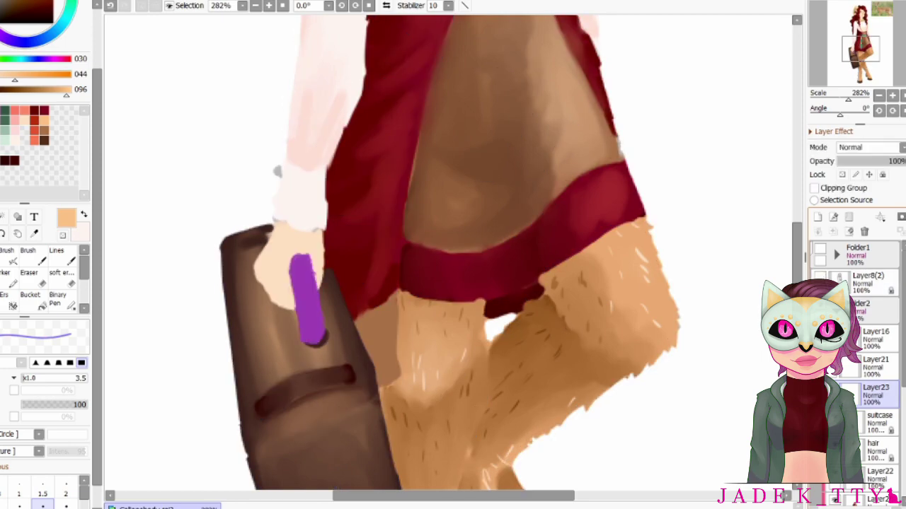
key(ctrl+y)
scroll(453, 255, up, 1)
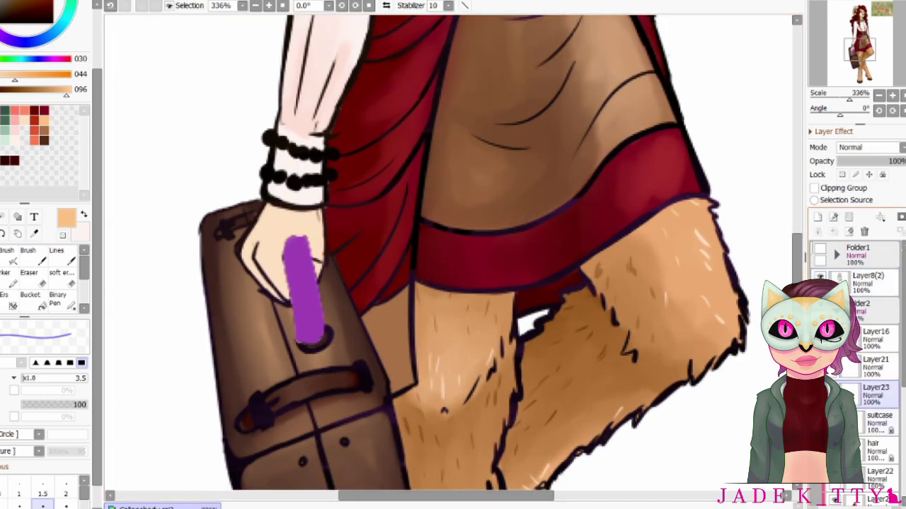
click(878, 417)
- Paint over the purple suitcase handle with a near-black colour sampled from the drawing
scroll(209, 179, up, 2)
right_click(209, 179)
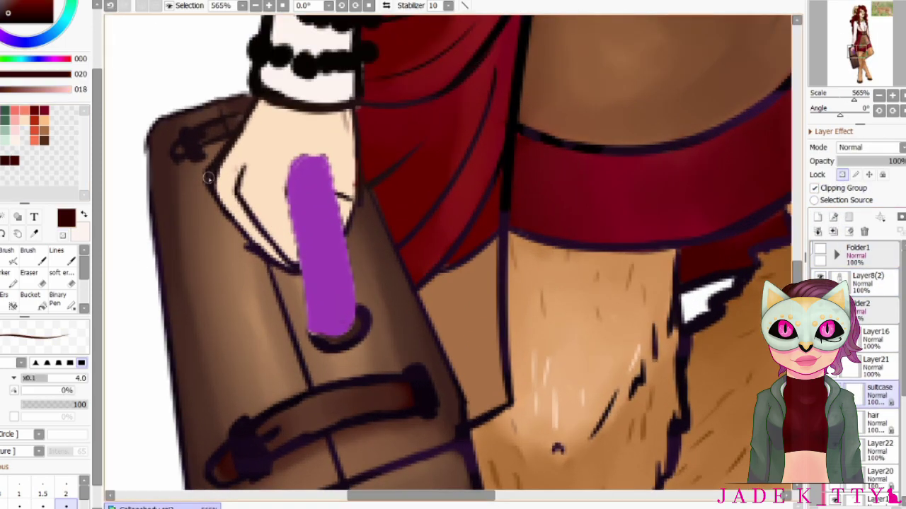
mouse_move(298, 259)
mouse_down()
mouse_move(354, 298)
mouse_move(315, 332)
mouse_up()
mouse_move(293, 177)
mouse_down()
mouse_move(352, 301)
mouse_move(312, 317)
mouse_move(320, 253)
mouse_move(332, 325)
mouse_up()
ctrl+shift+click(289, 292)
key(x)
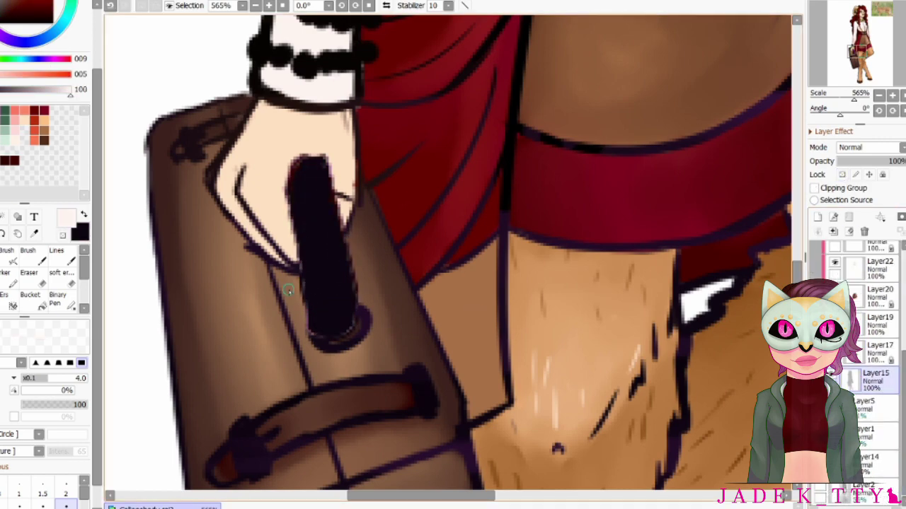
- Smooth and round the edges of the near-black suitcase handle while the line art is hidden
ctrl+shift+click(288, 292)
key(e)
drag(307, 290, 332, 305)
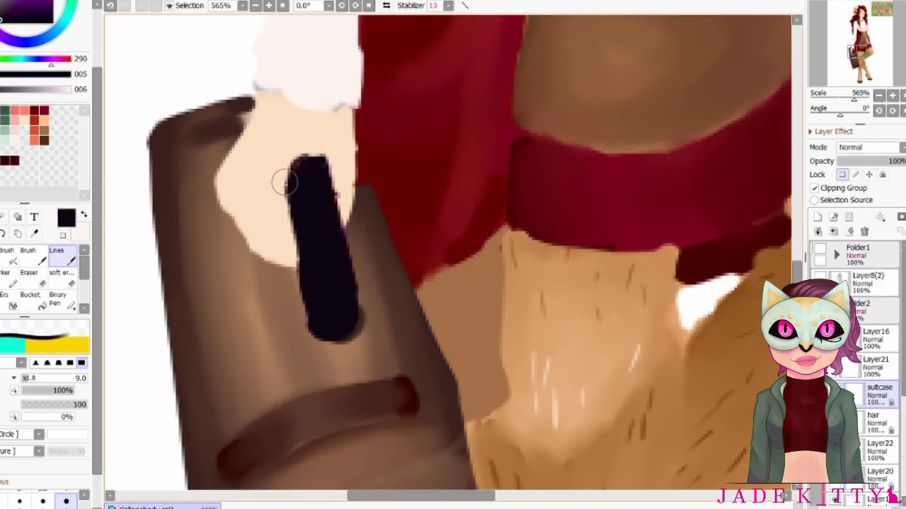
key(n)
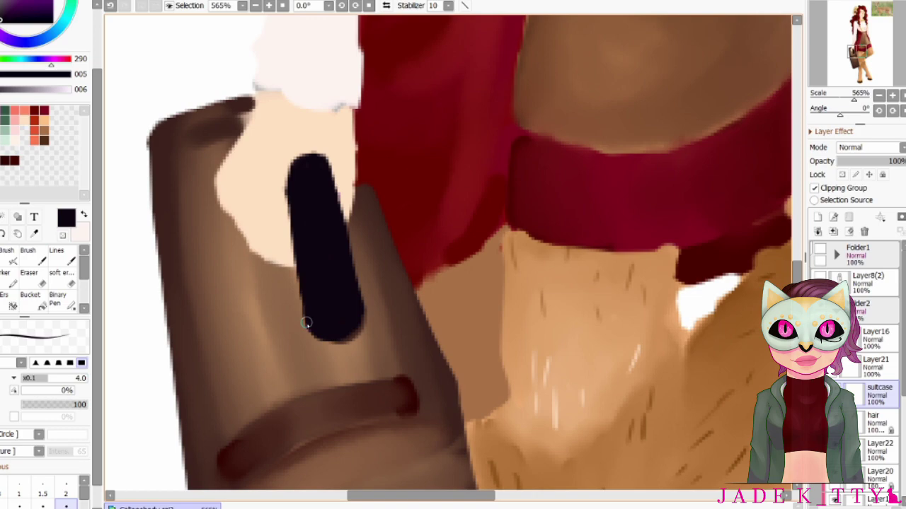
key(e)
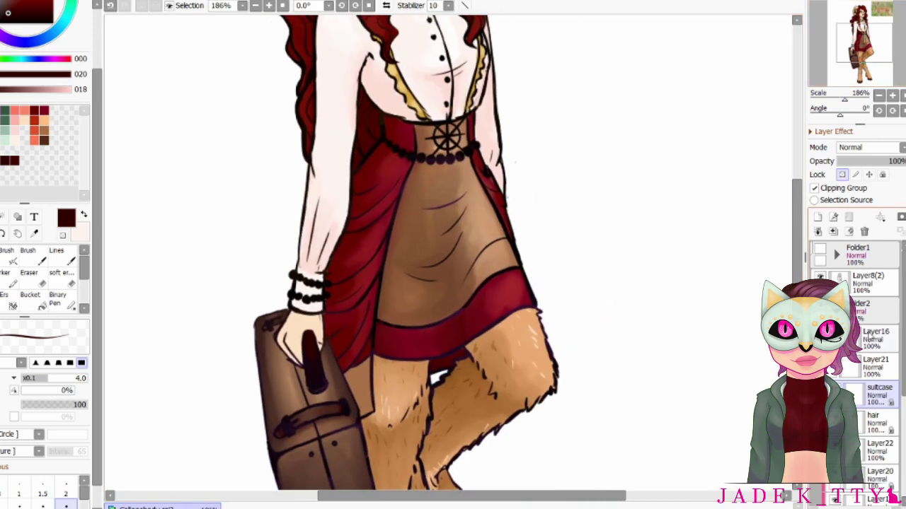
- Collapse Folder2 and add a new clipping-group layer directly above it
scroll(891, 462, down, 5)
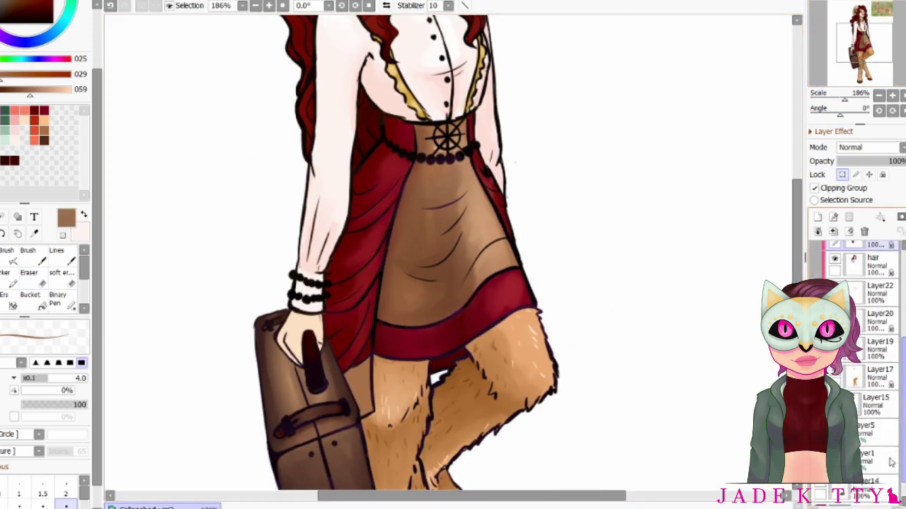
scroll(890, 462, down, 1)
click(877, 351)
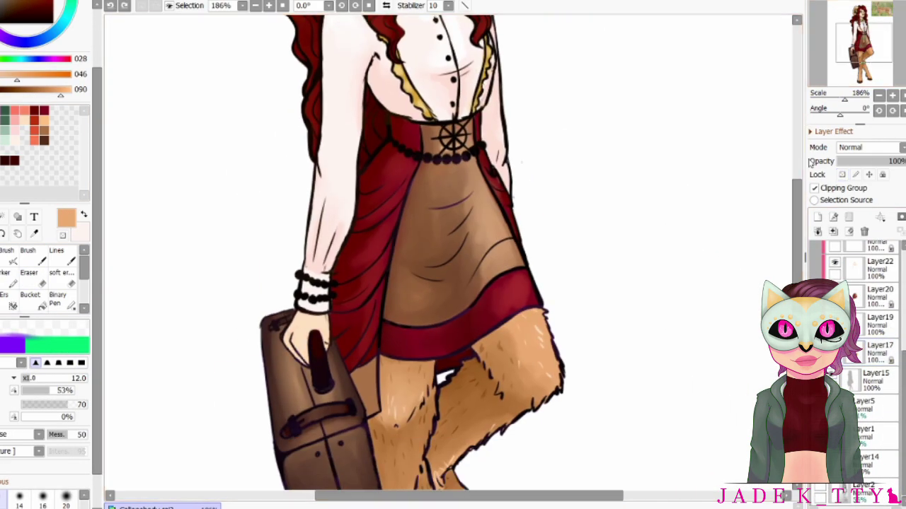
drag(844, 100, 838, 99)
scroll(862, 306, up, 2)
click(862, 306)
scroll(445, 164, up, 4)
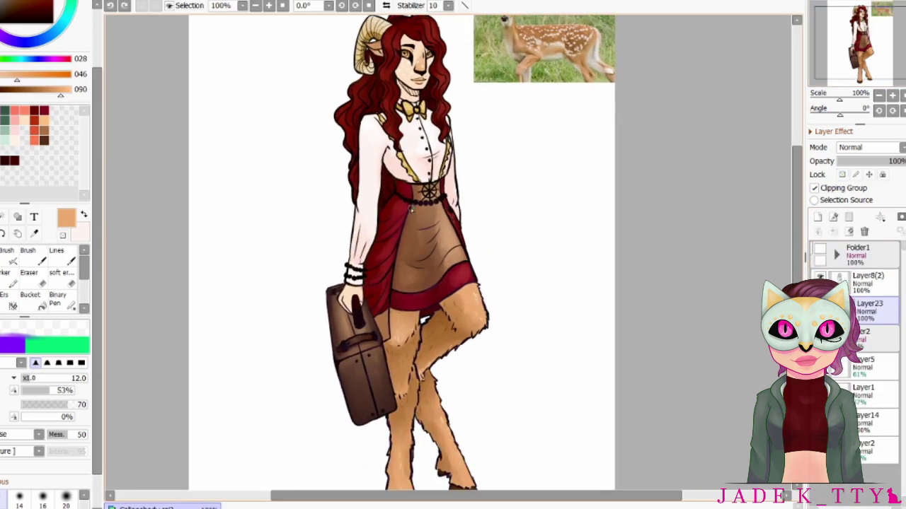
scroll(446, 164, down, 2)
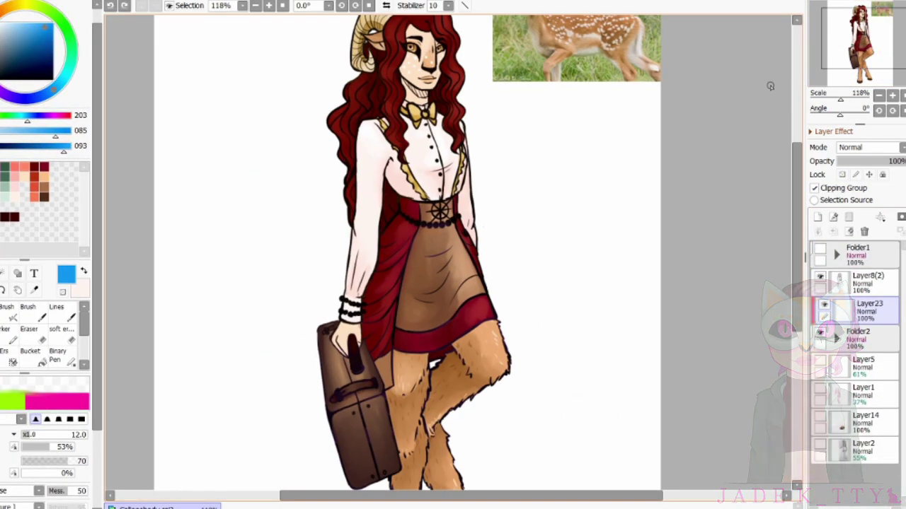